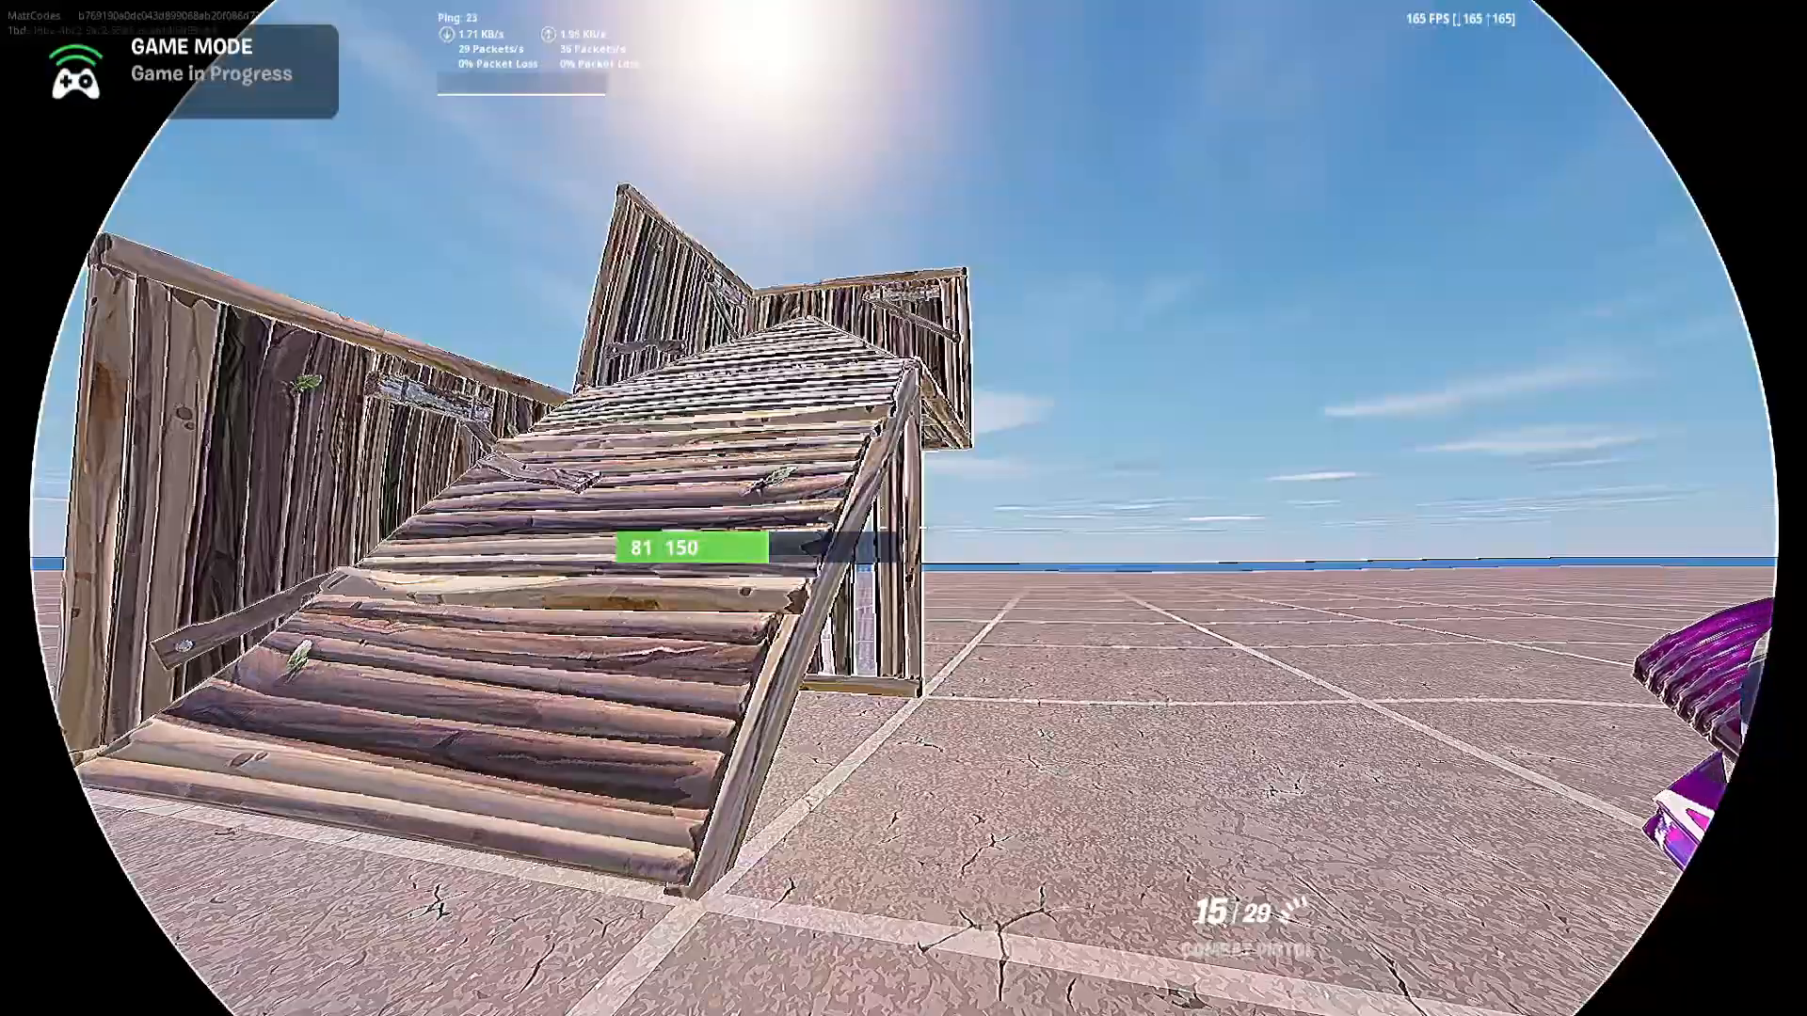
key(s)
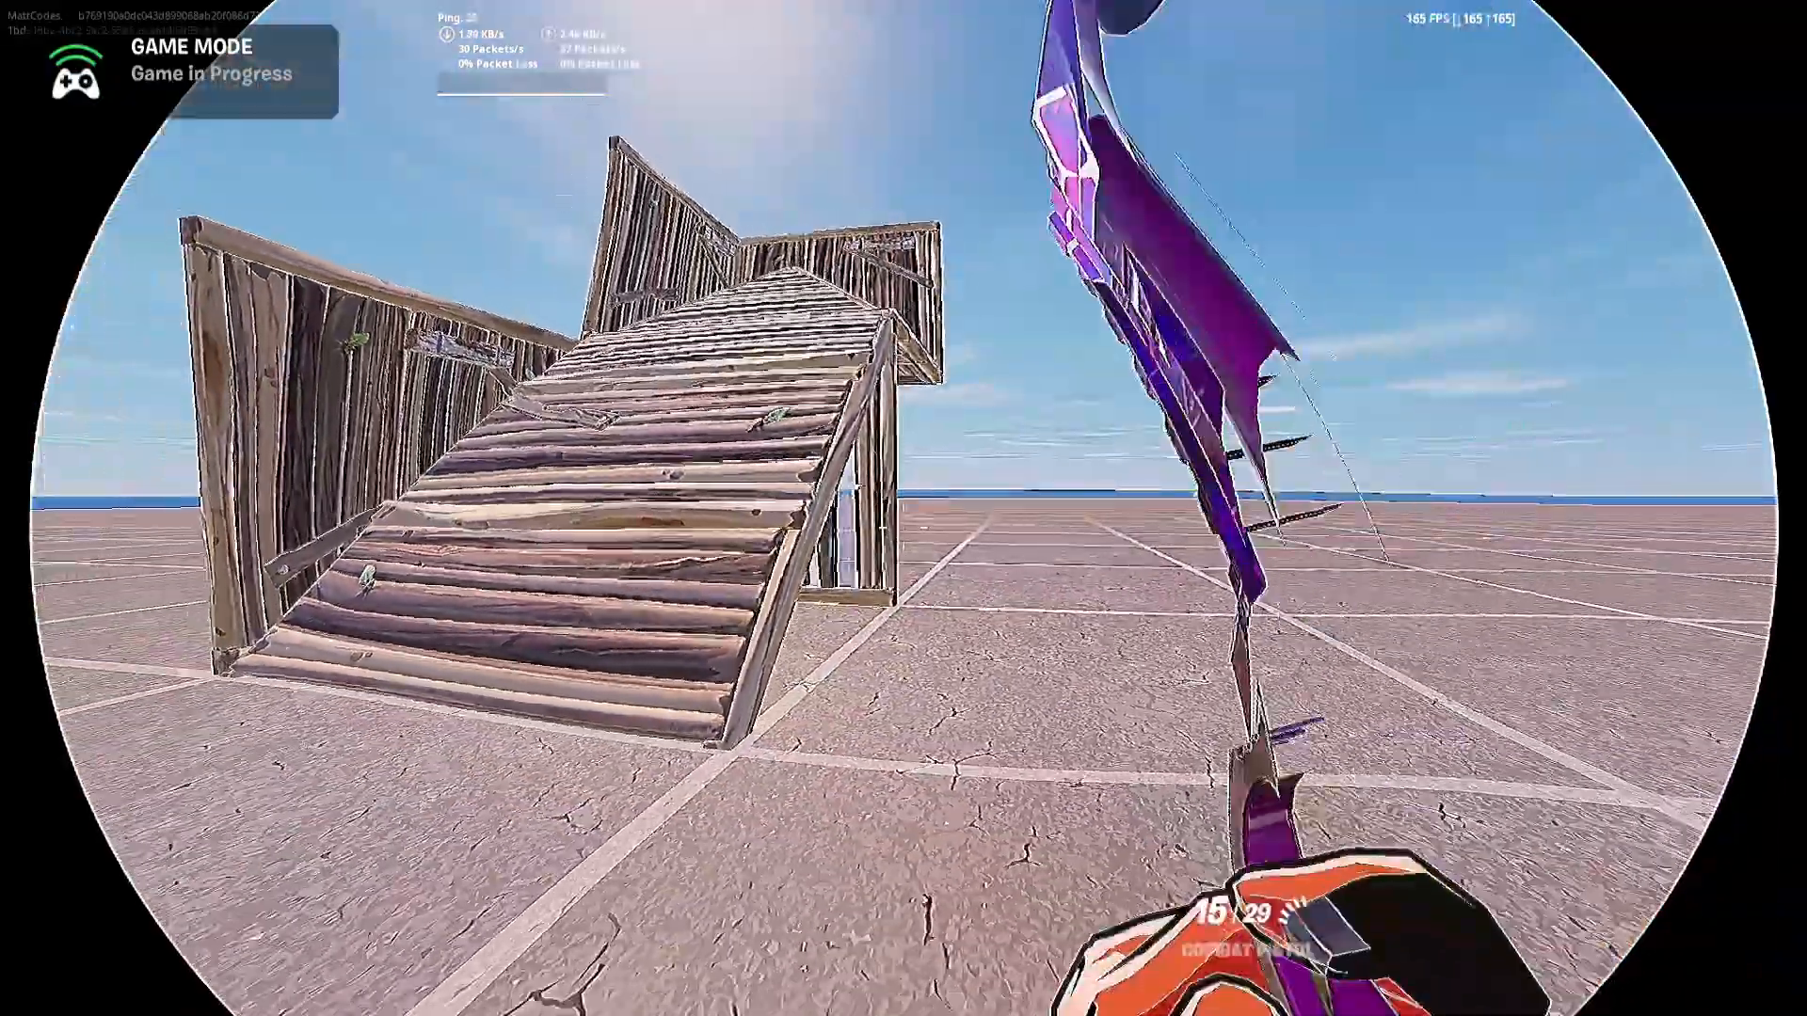
key(w)
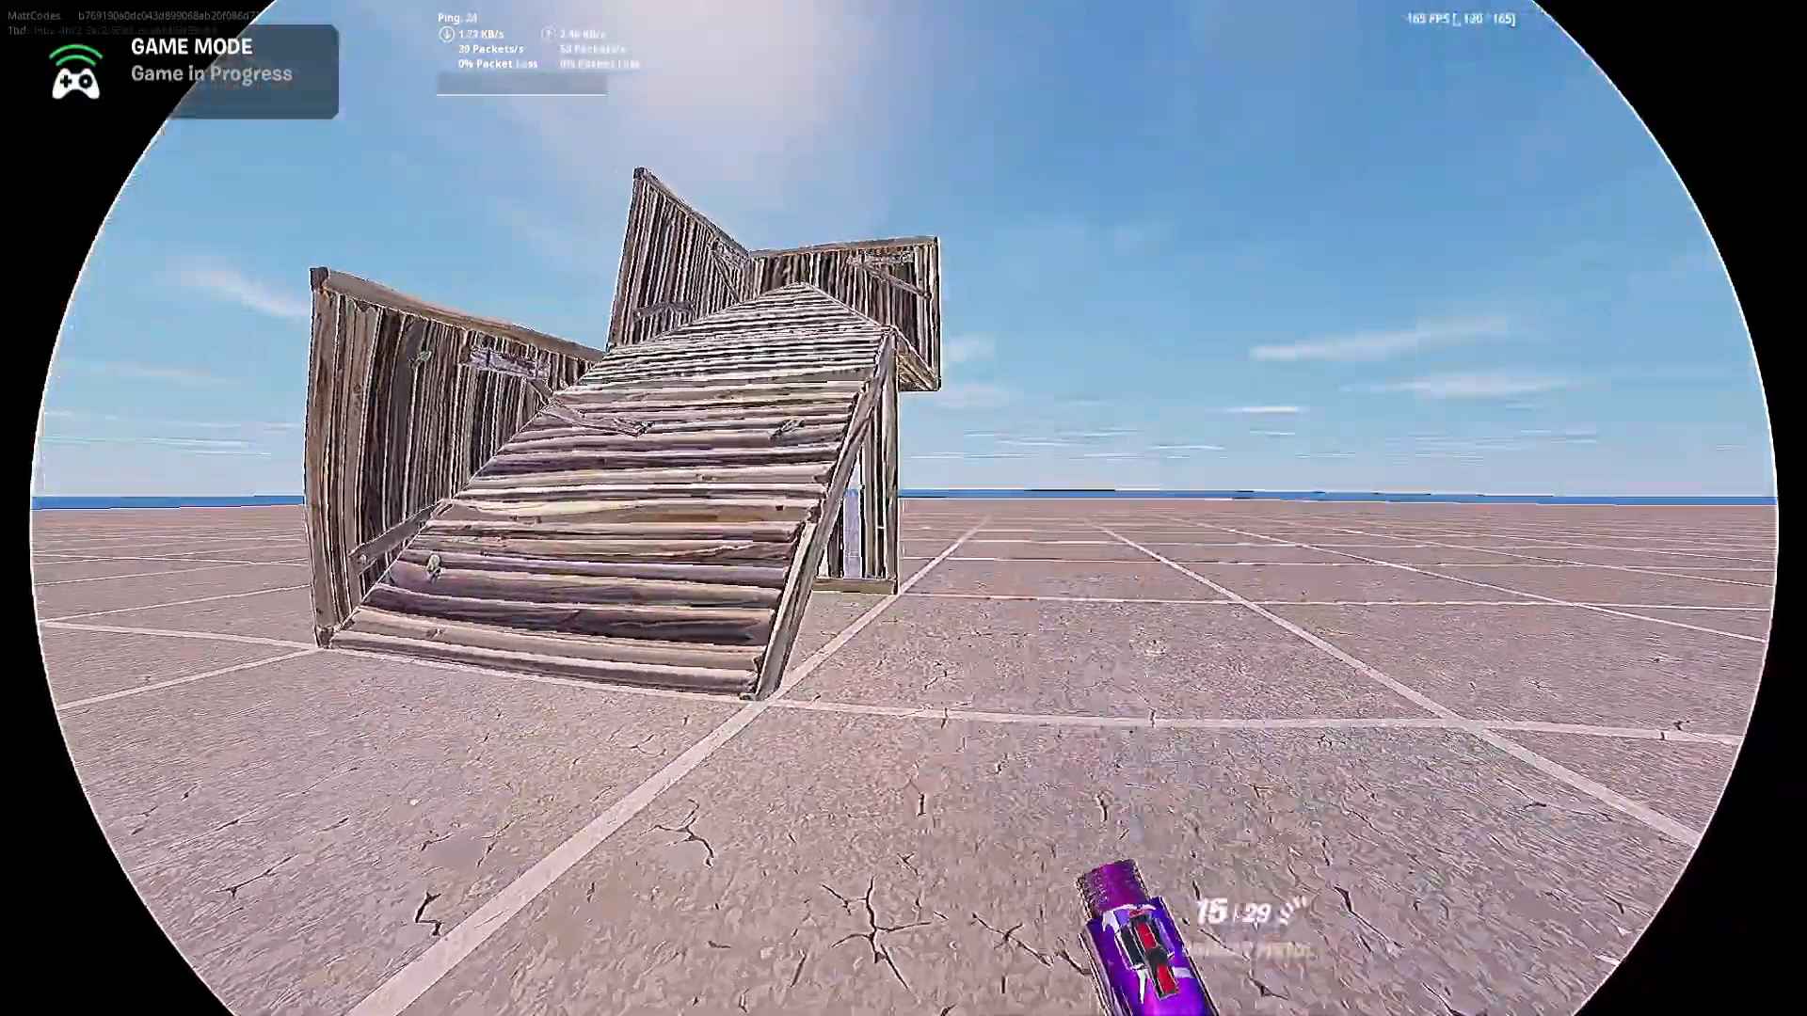
click(904, 528)
click(903, 528)
key(w)
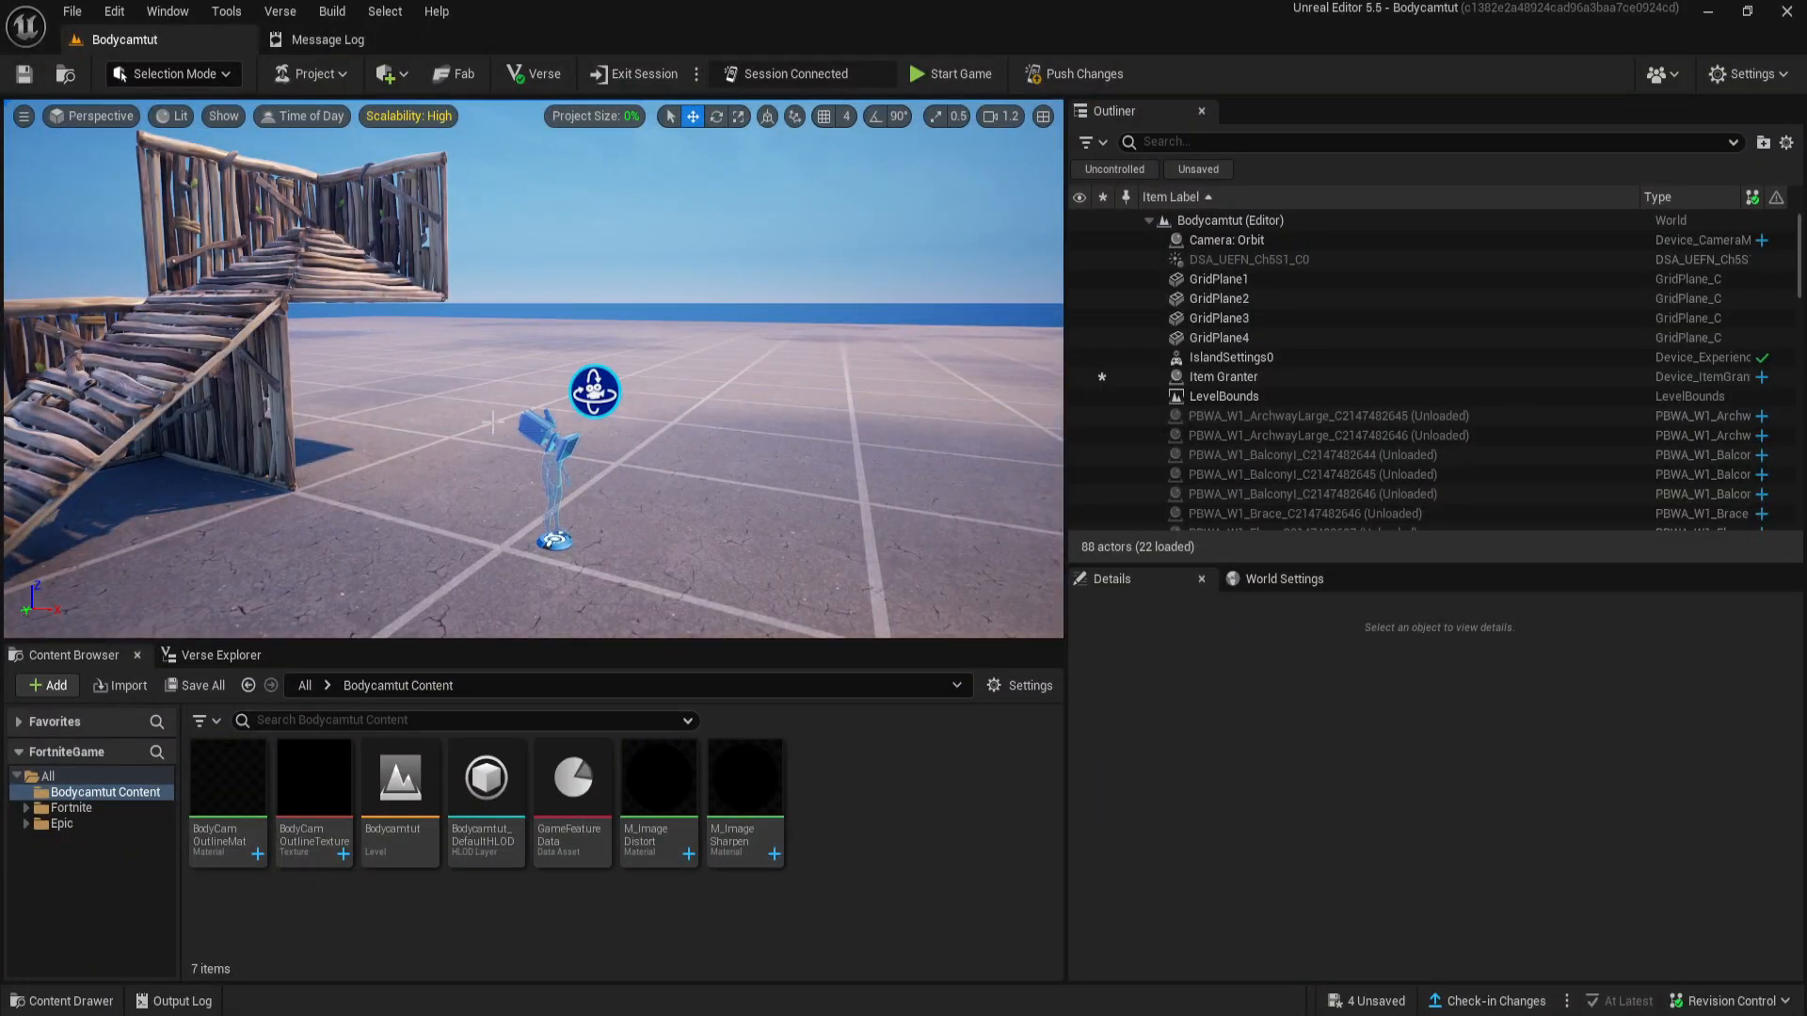
- Search all content for "orbit camera" and place a Camera: Orbit device on the ground near the wooden ramp structure
click(46, 777)
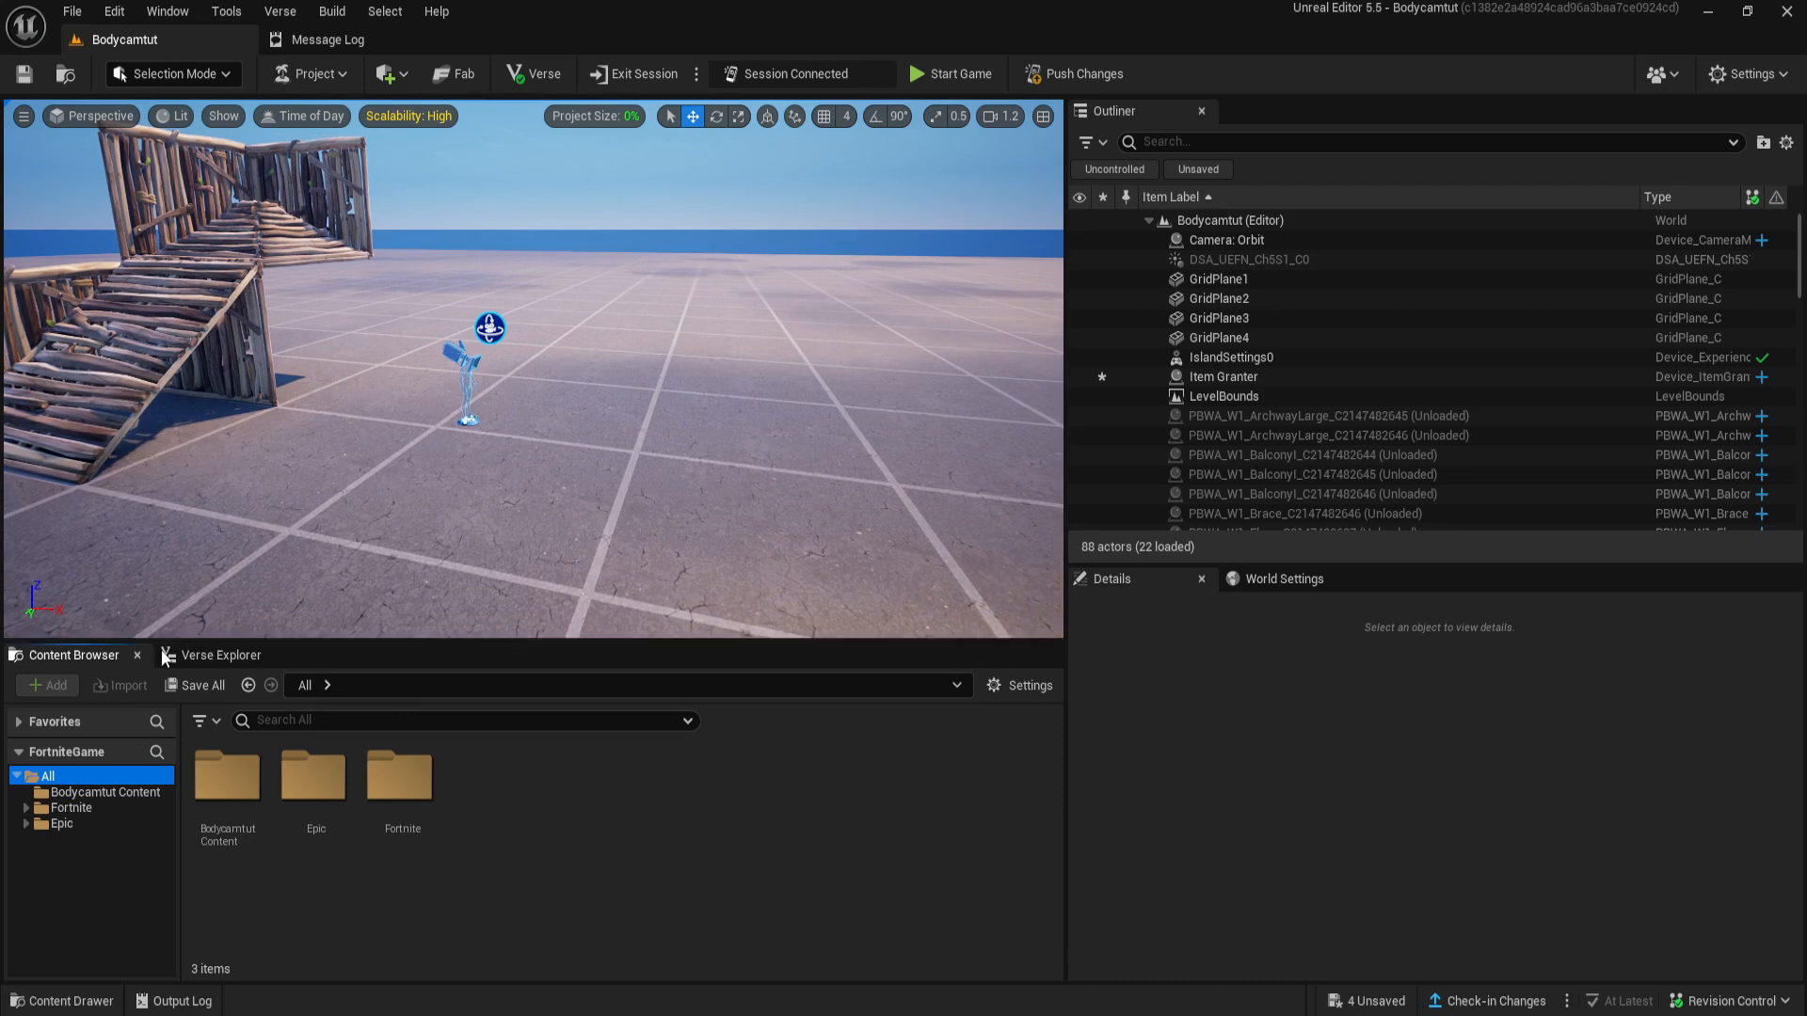
click(384, 722)
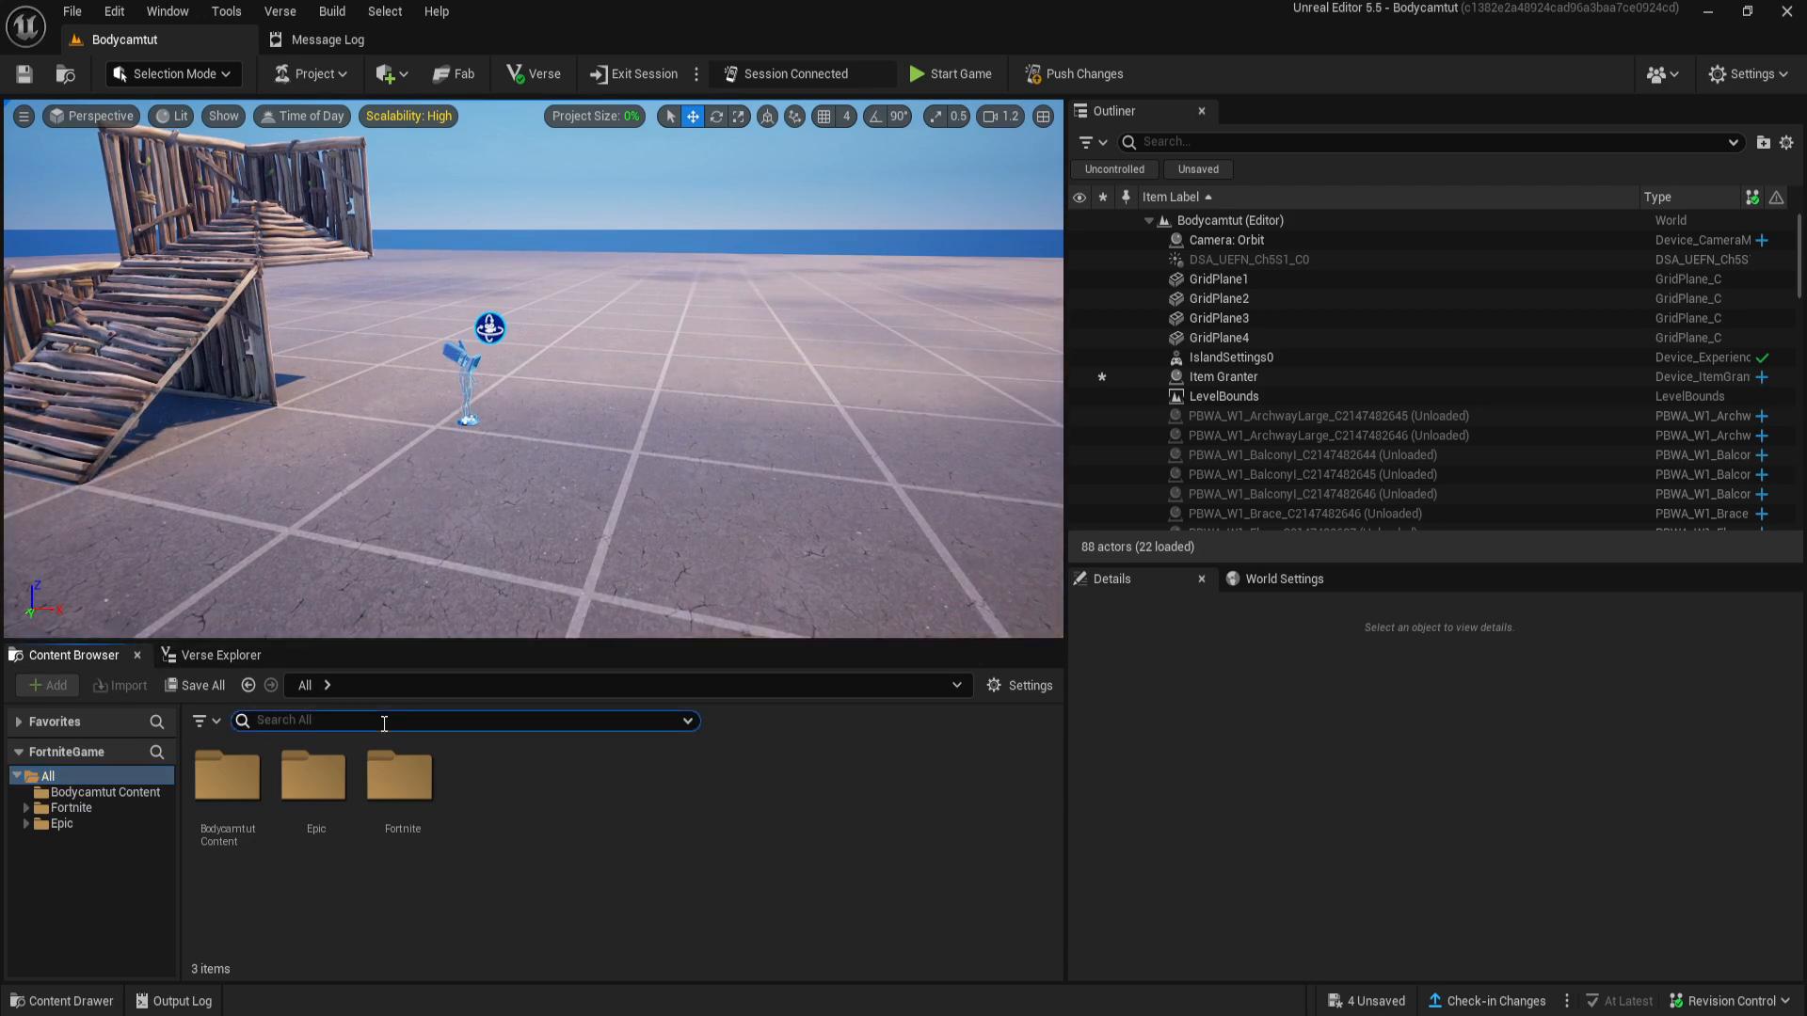
text(orbit camera)
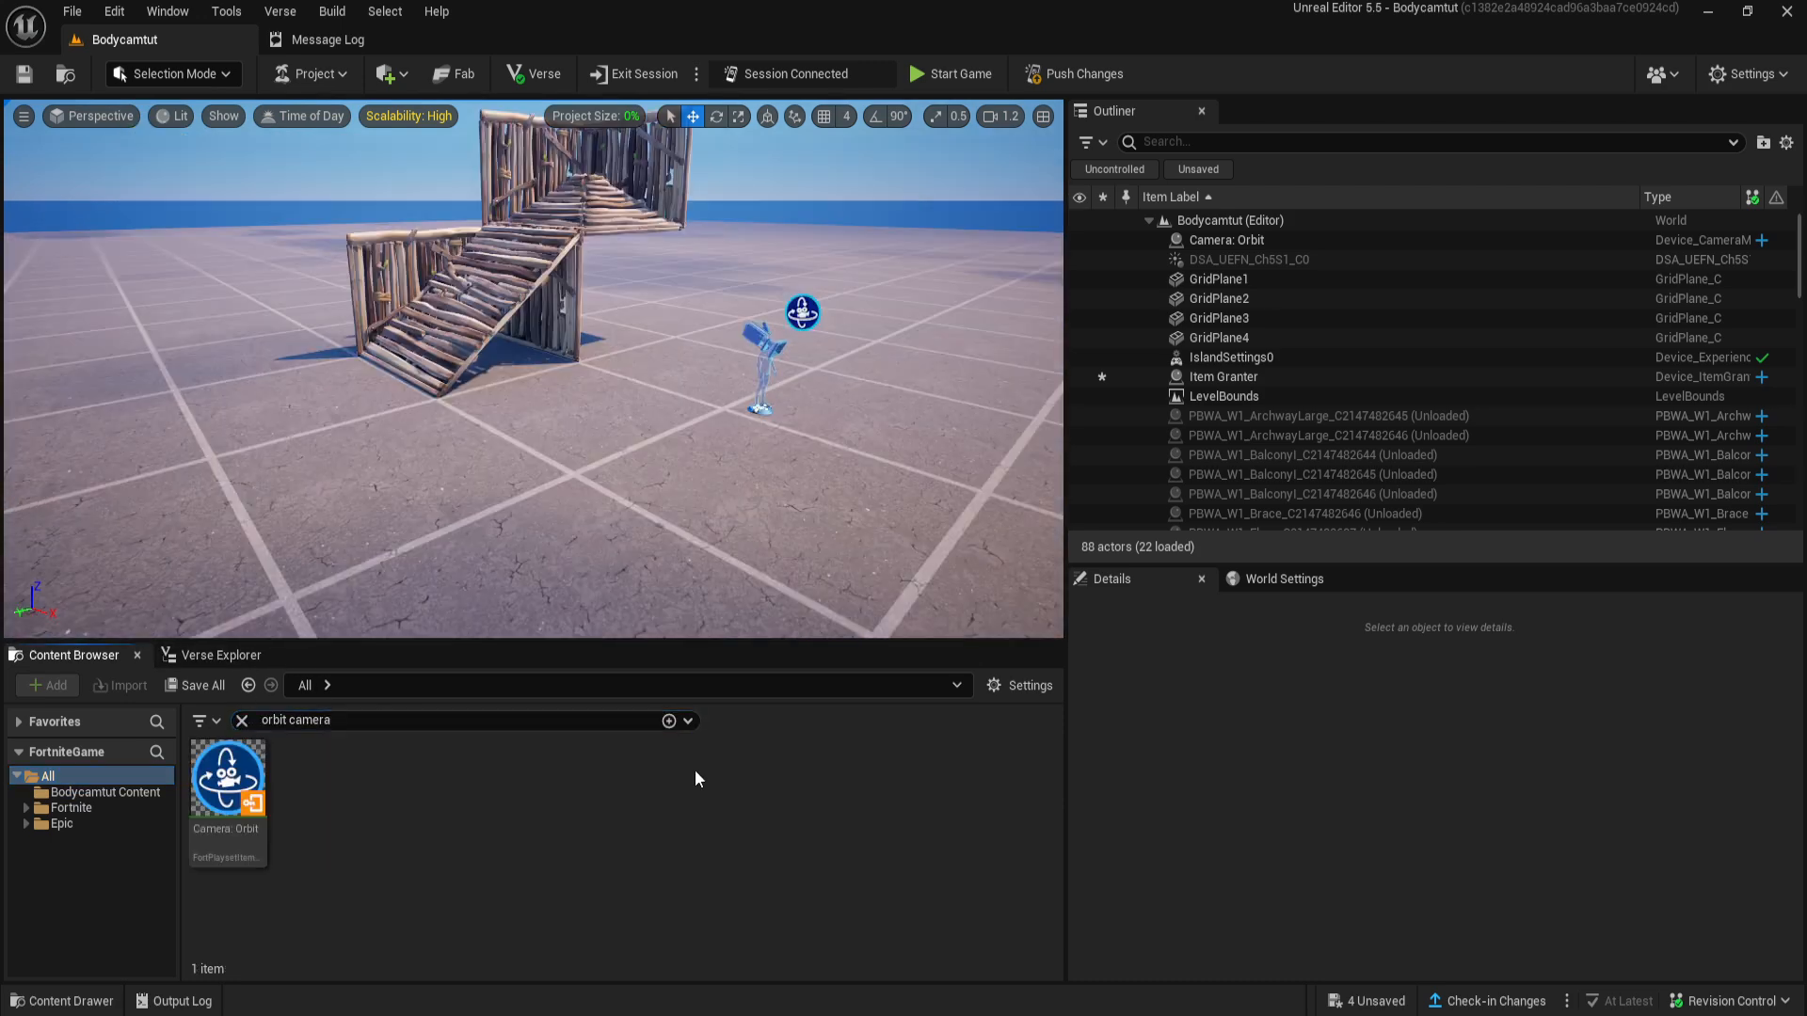
drag(228, 779, 607, 497)
right_drag(729, 612, 773, 595)
key(w)
key(s)
key(w)
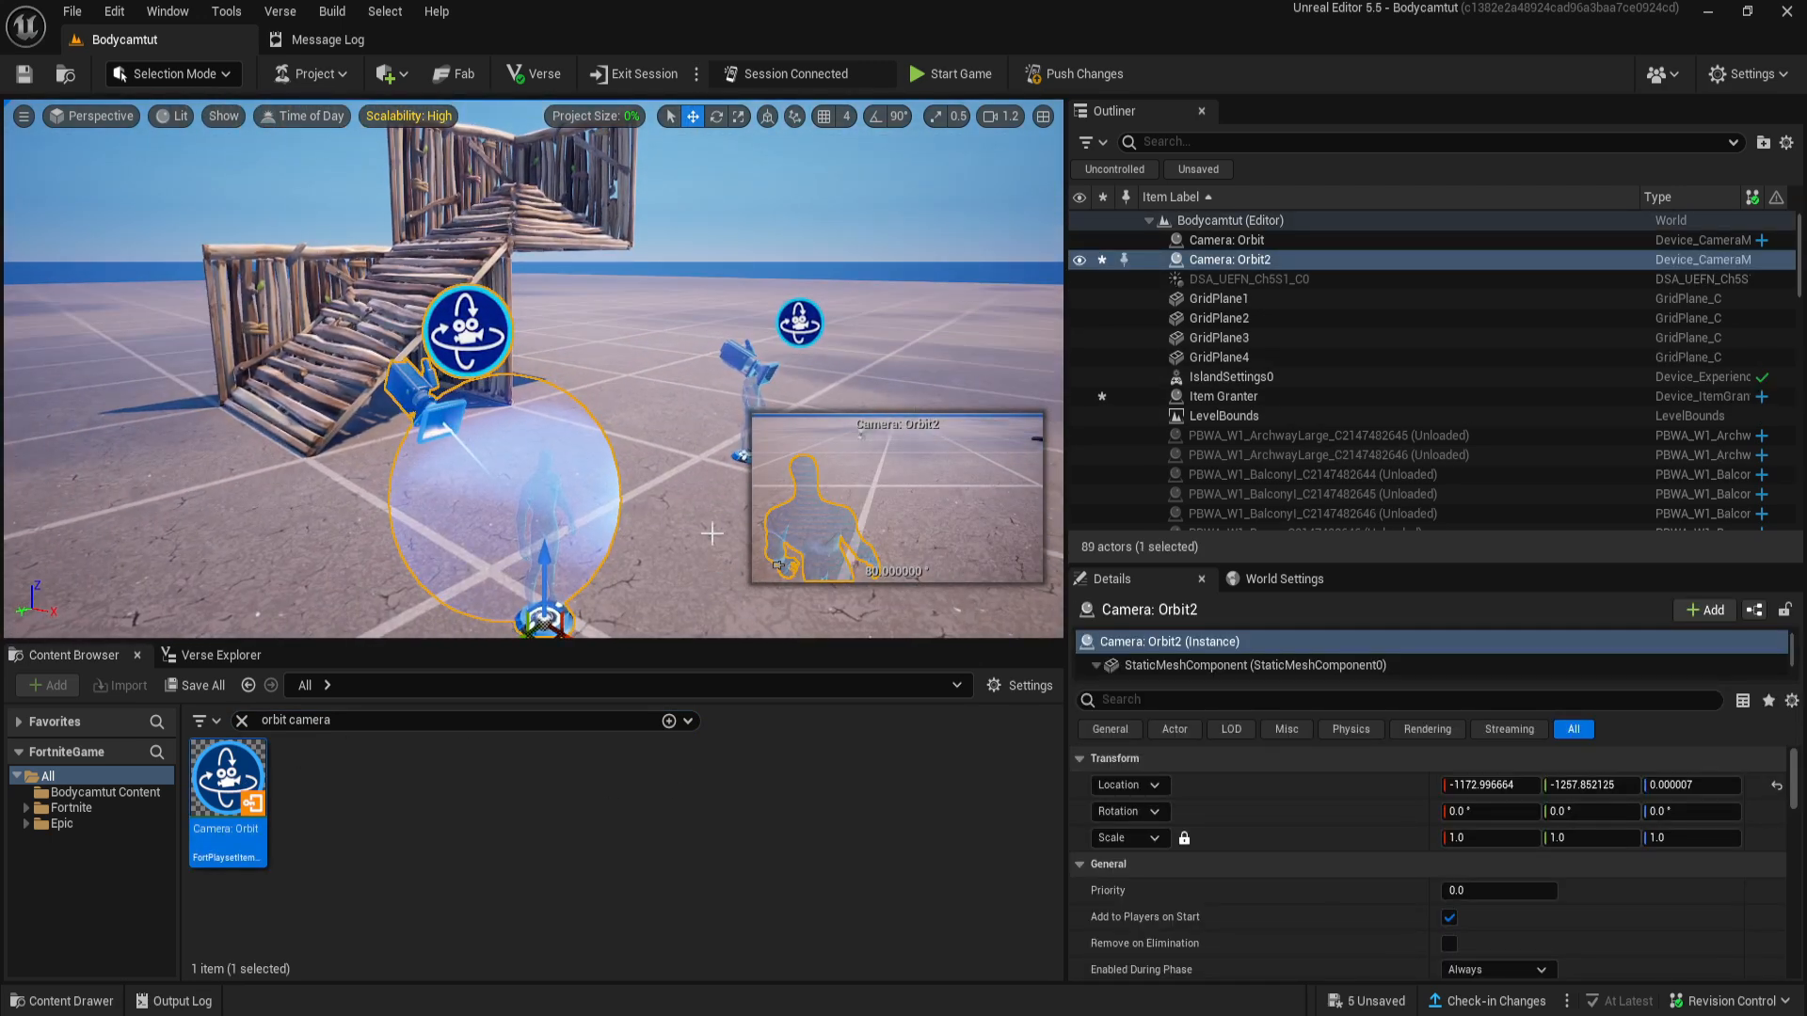
scroll(1279, 879, down, 2)
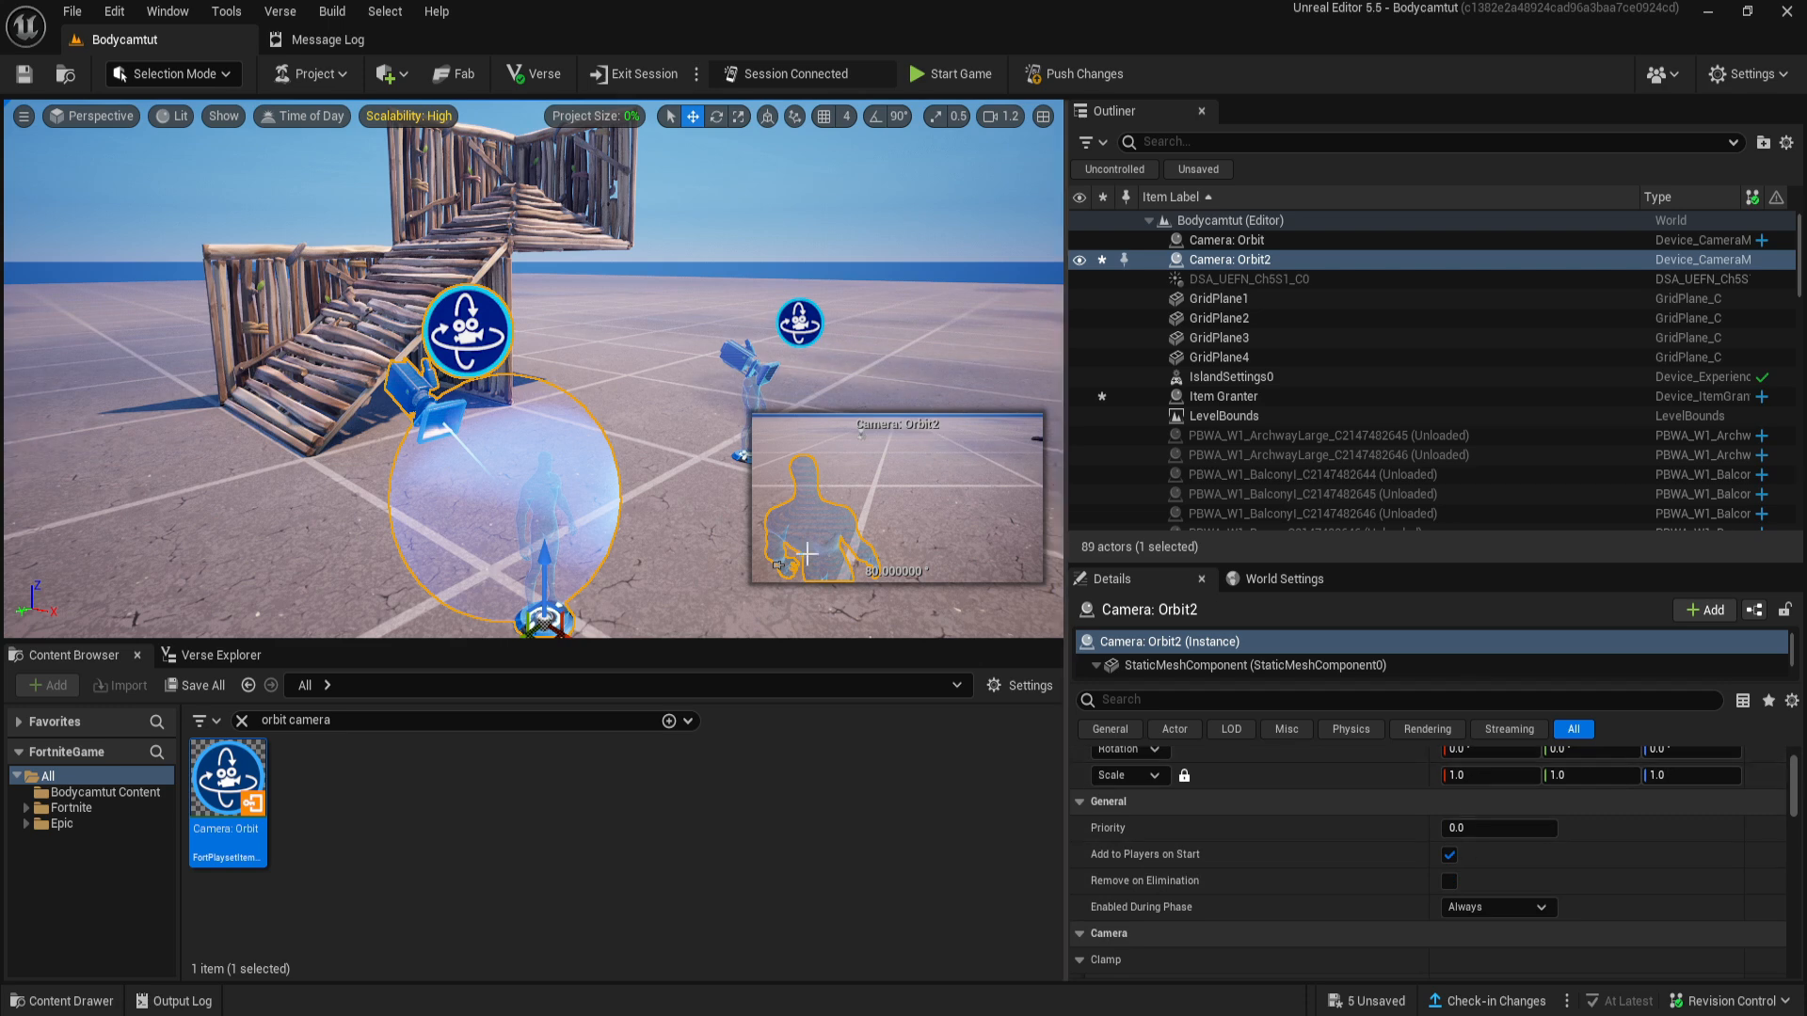
- Examine the original orbit camera's clamp, field of view, distance, X/Y/Z offset, crouch offset and speed settings
right_drag(565, 431, 642, 426)
key(w)
click(552, 333)
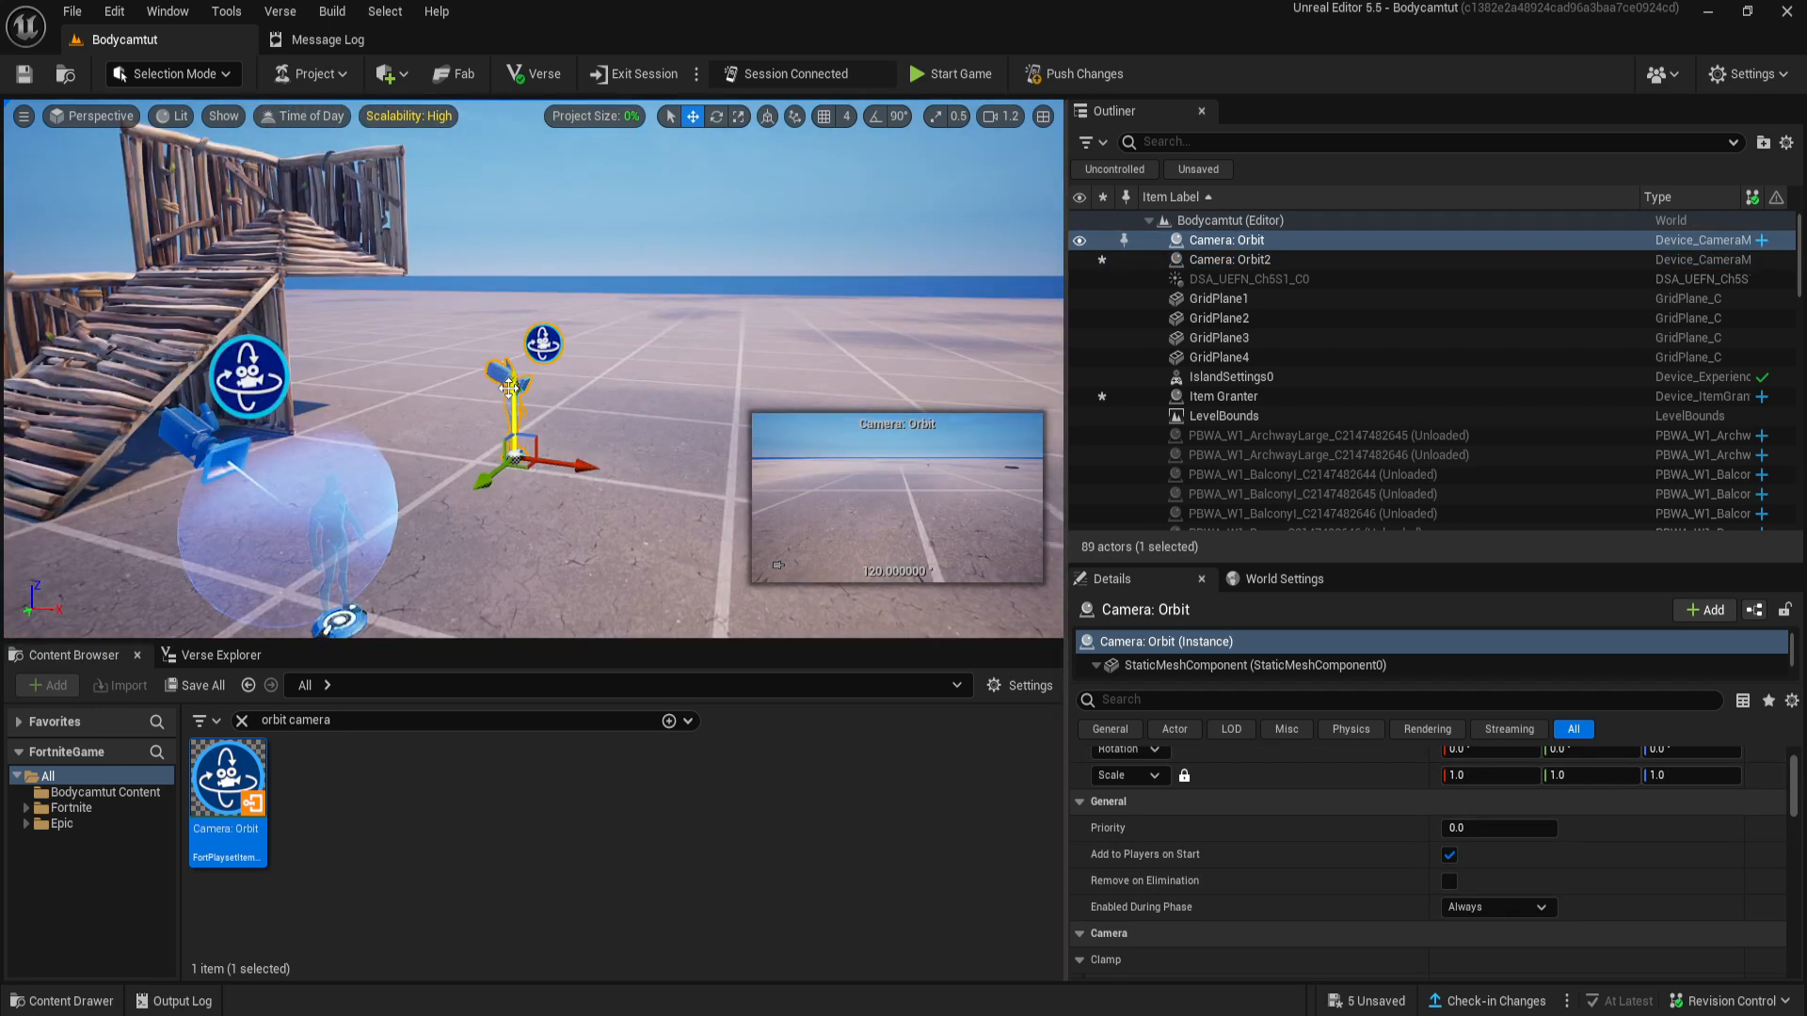
key(f)
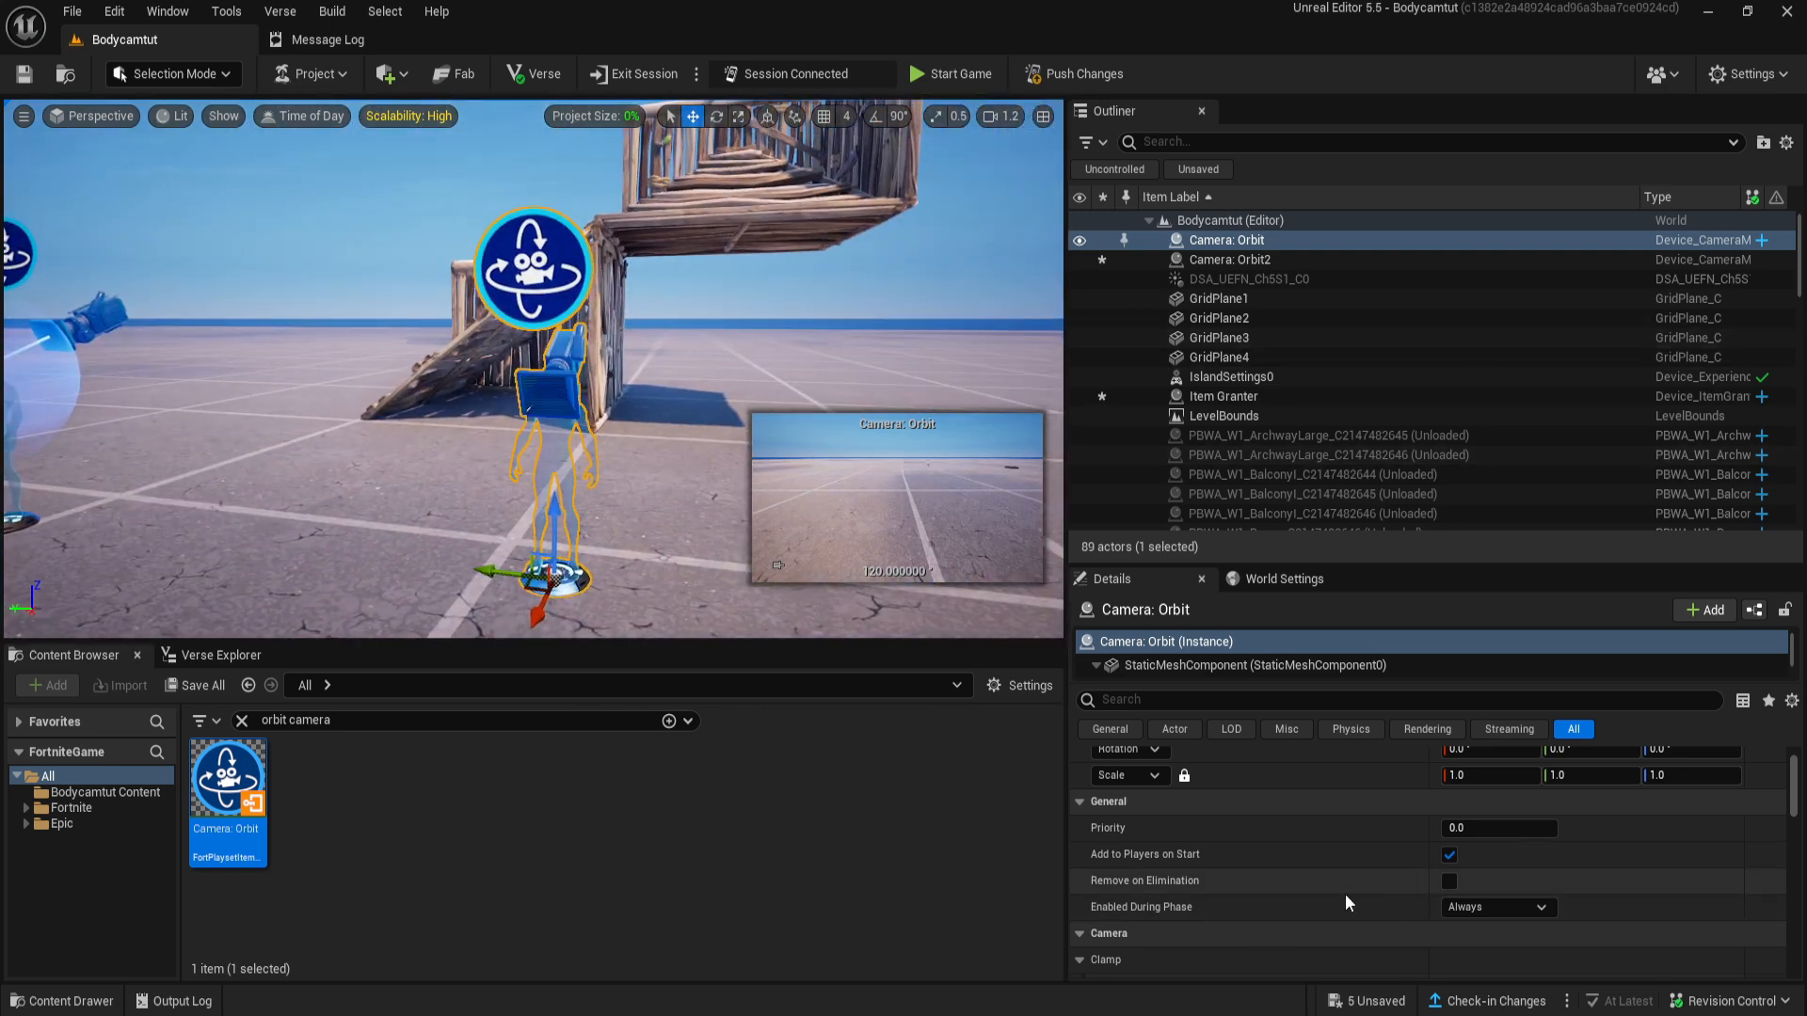
scroll(1336, 889, down, 5)
scroll(1308, 873, down, 3)
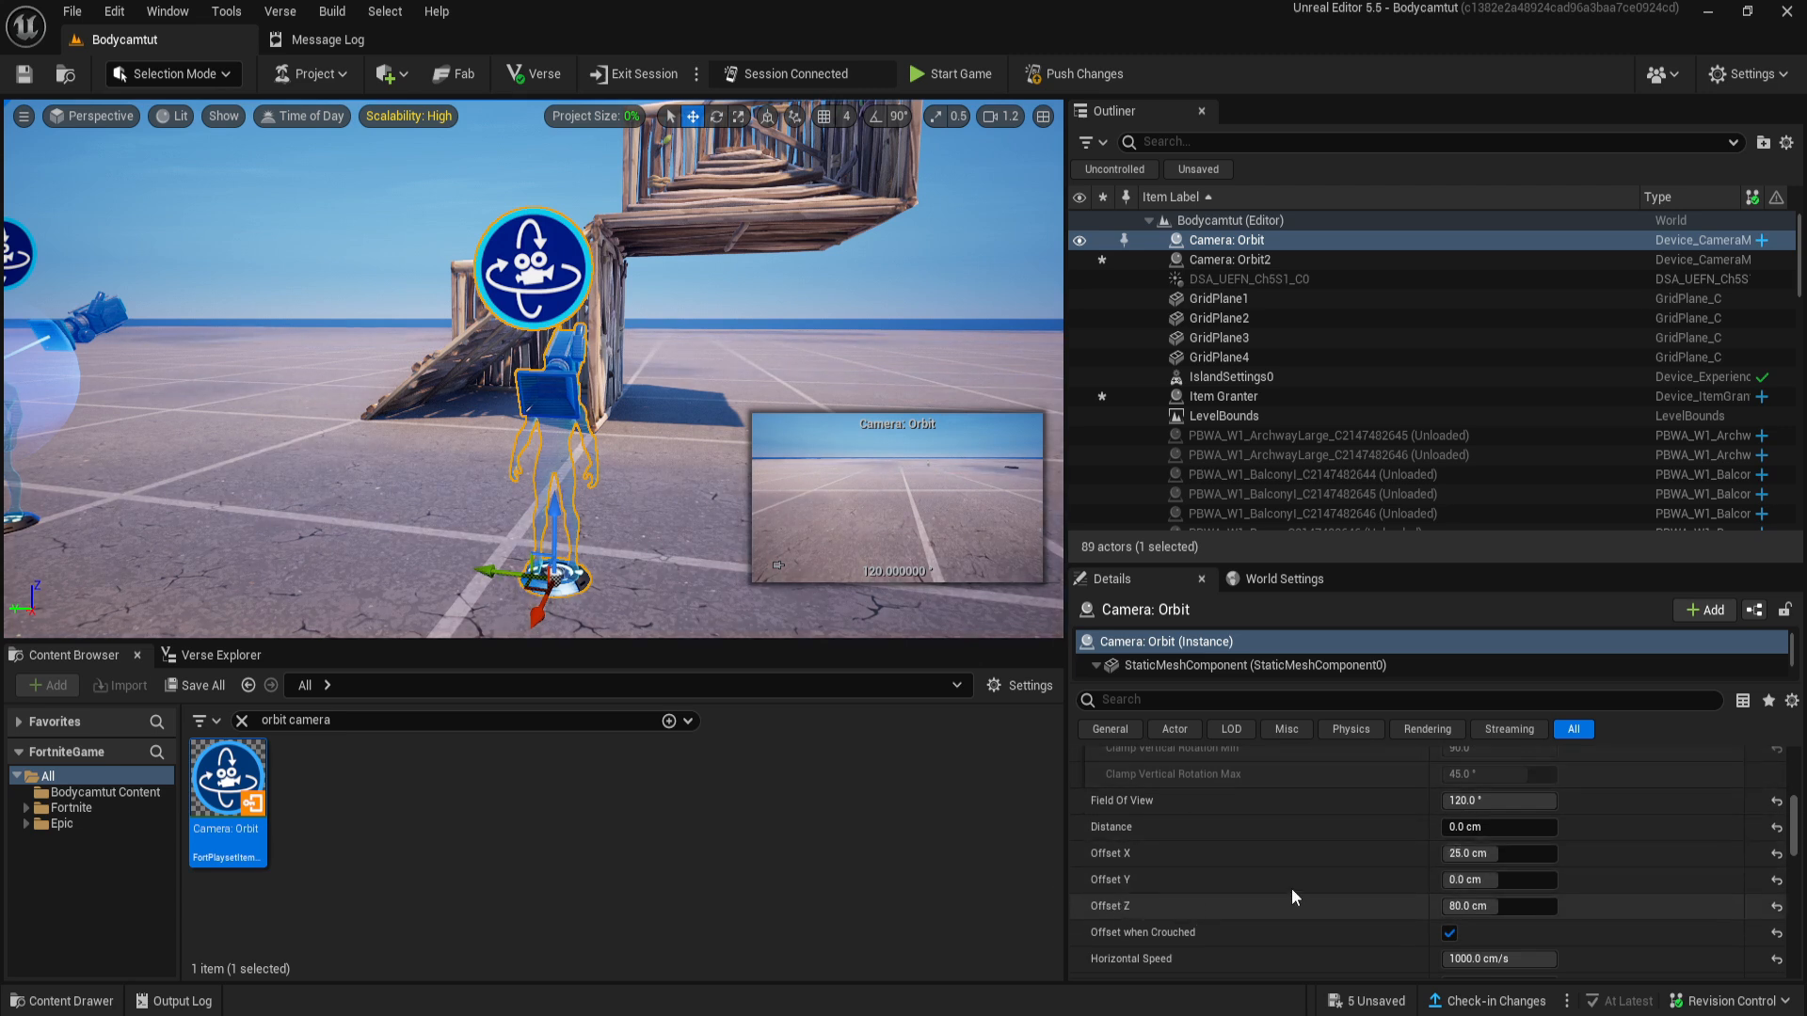
scroll(1341, 898, down, 2)
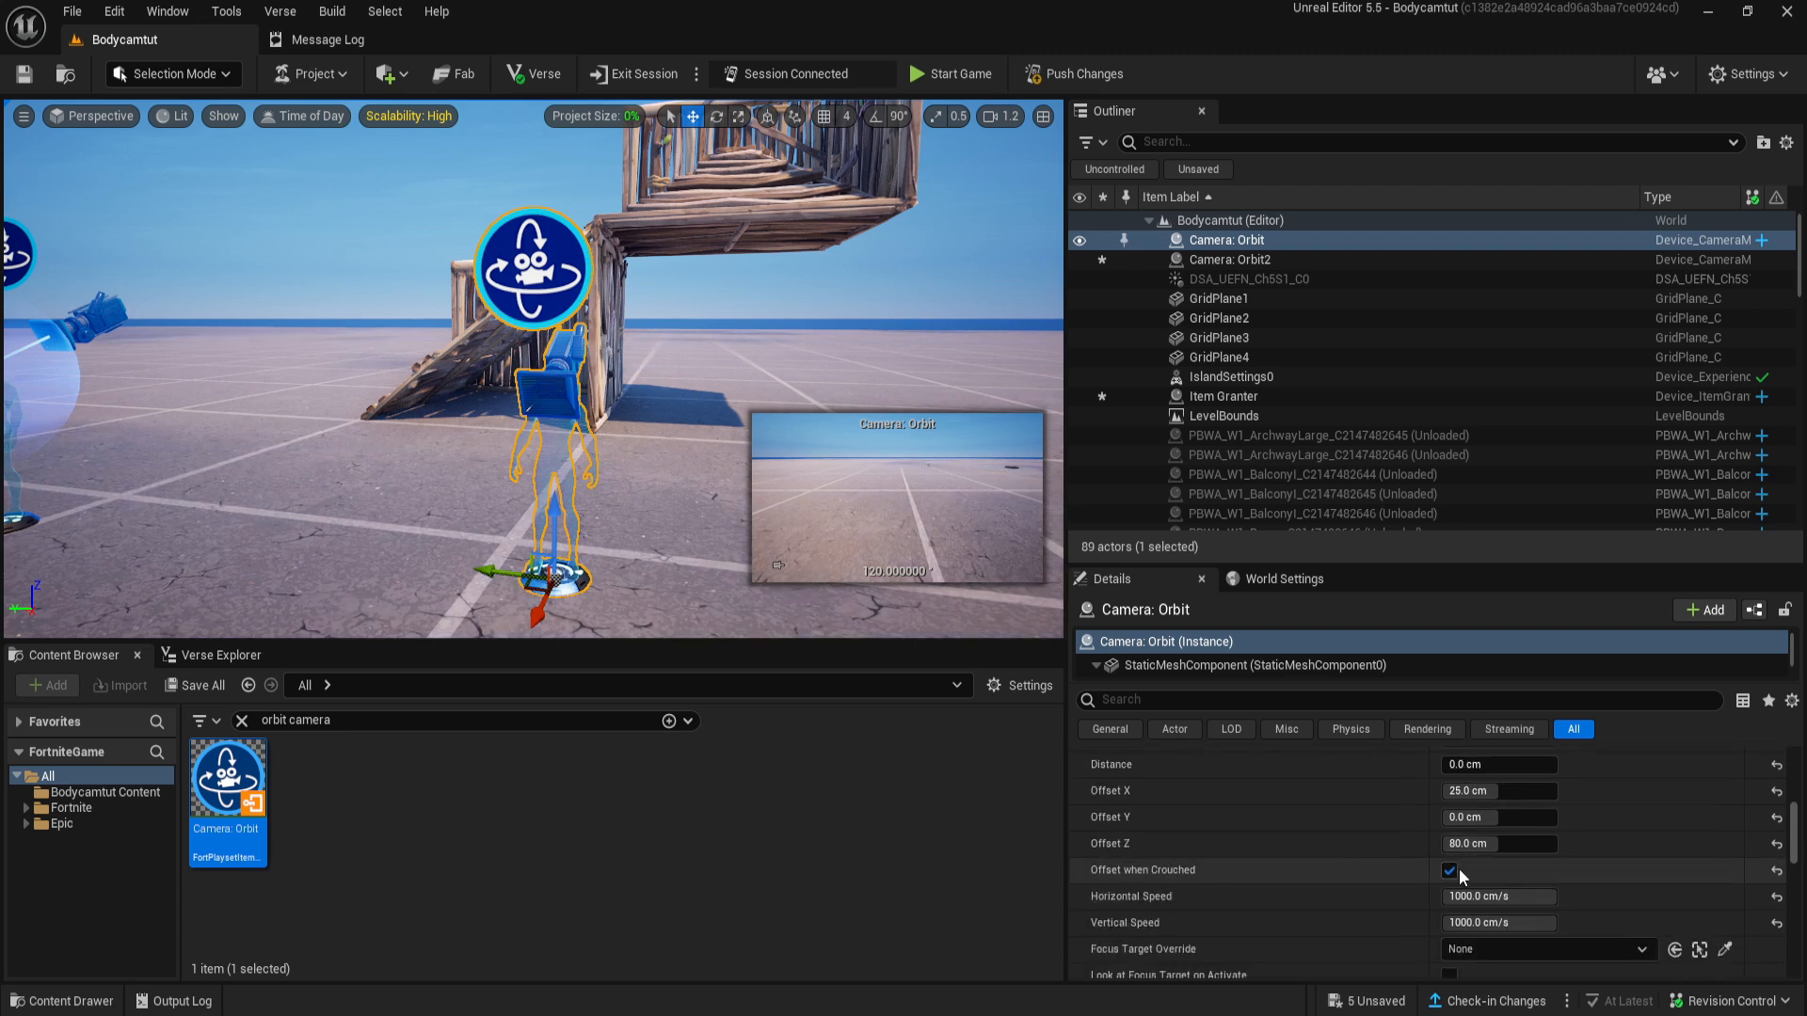
scroll(1336, 895, down, 1)
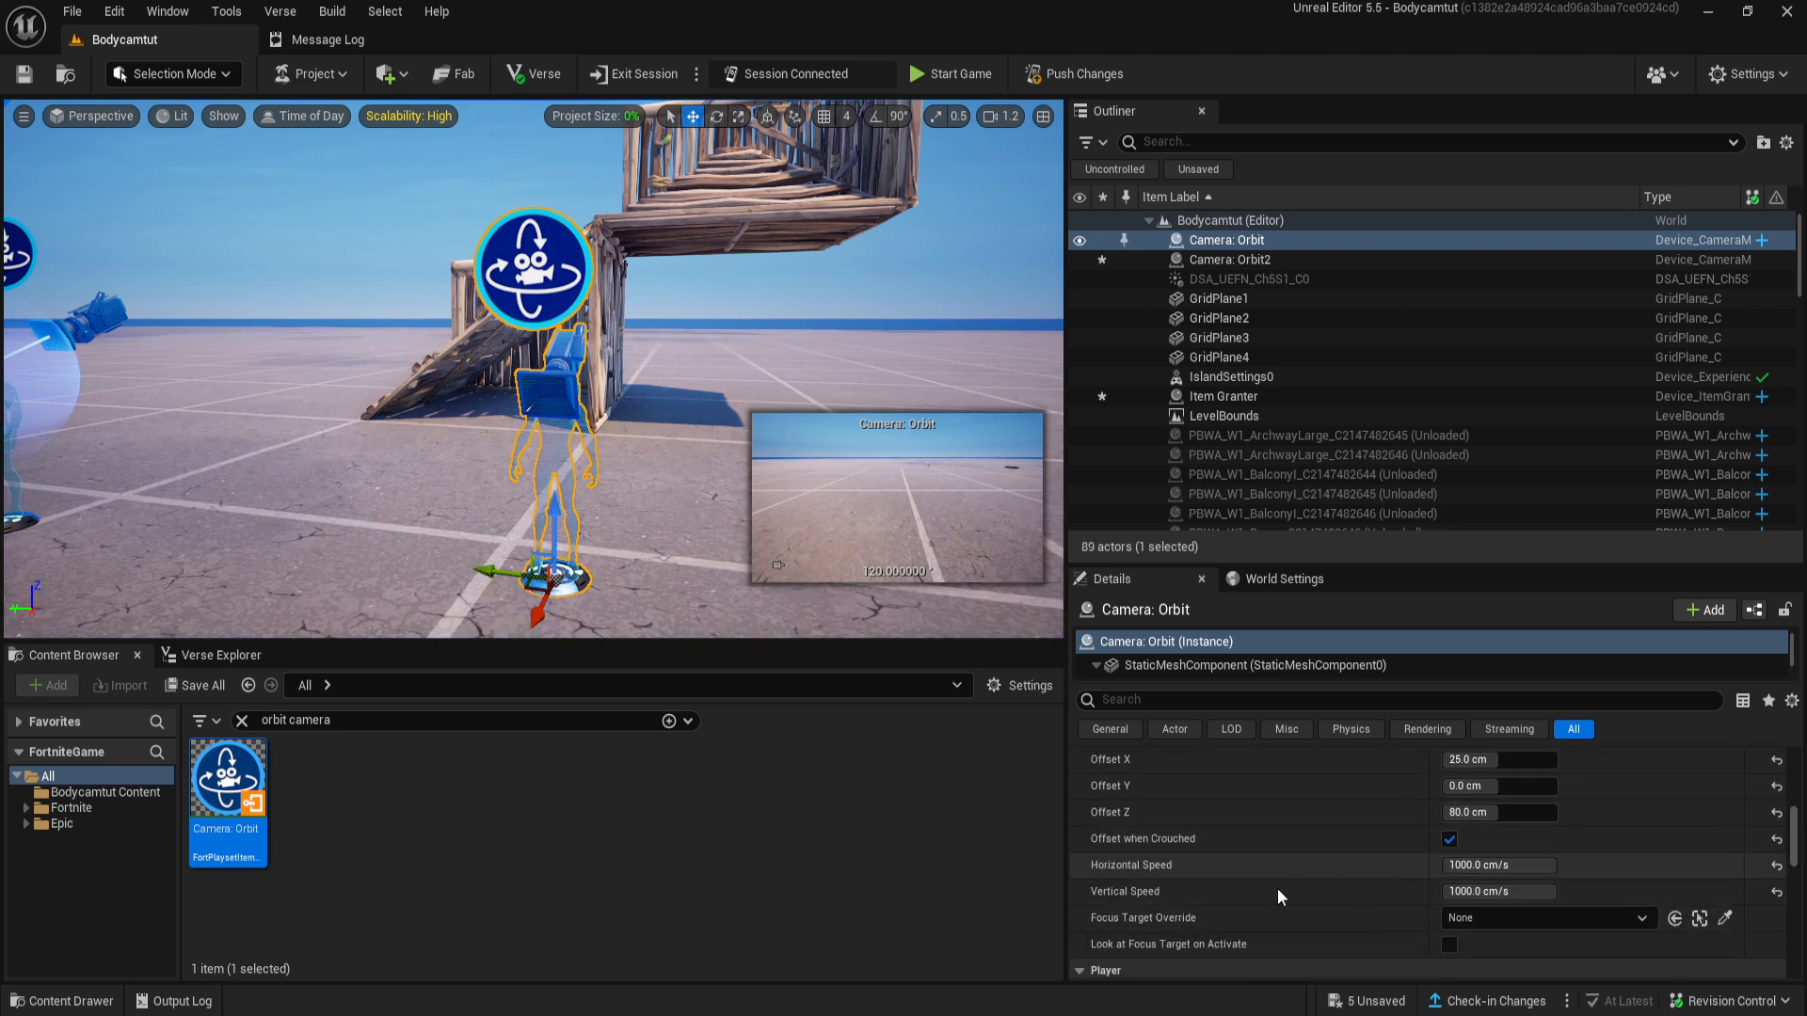
scroll(1153, 912, up, 5)
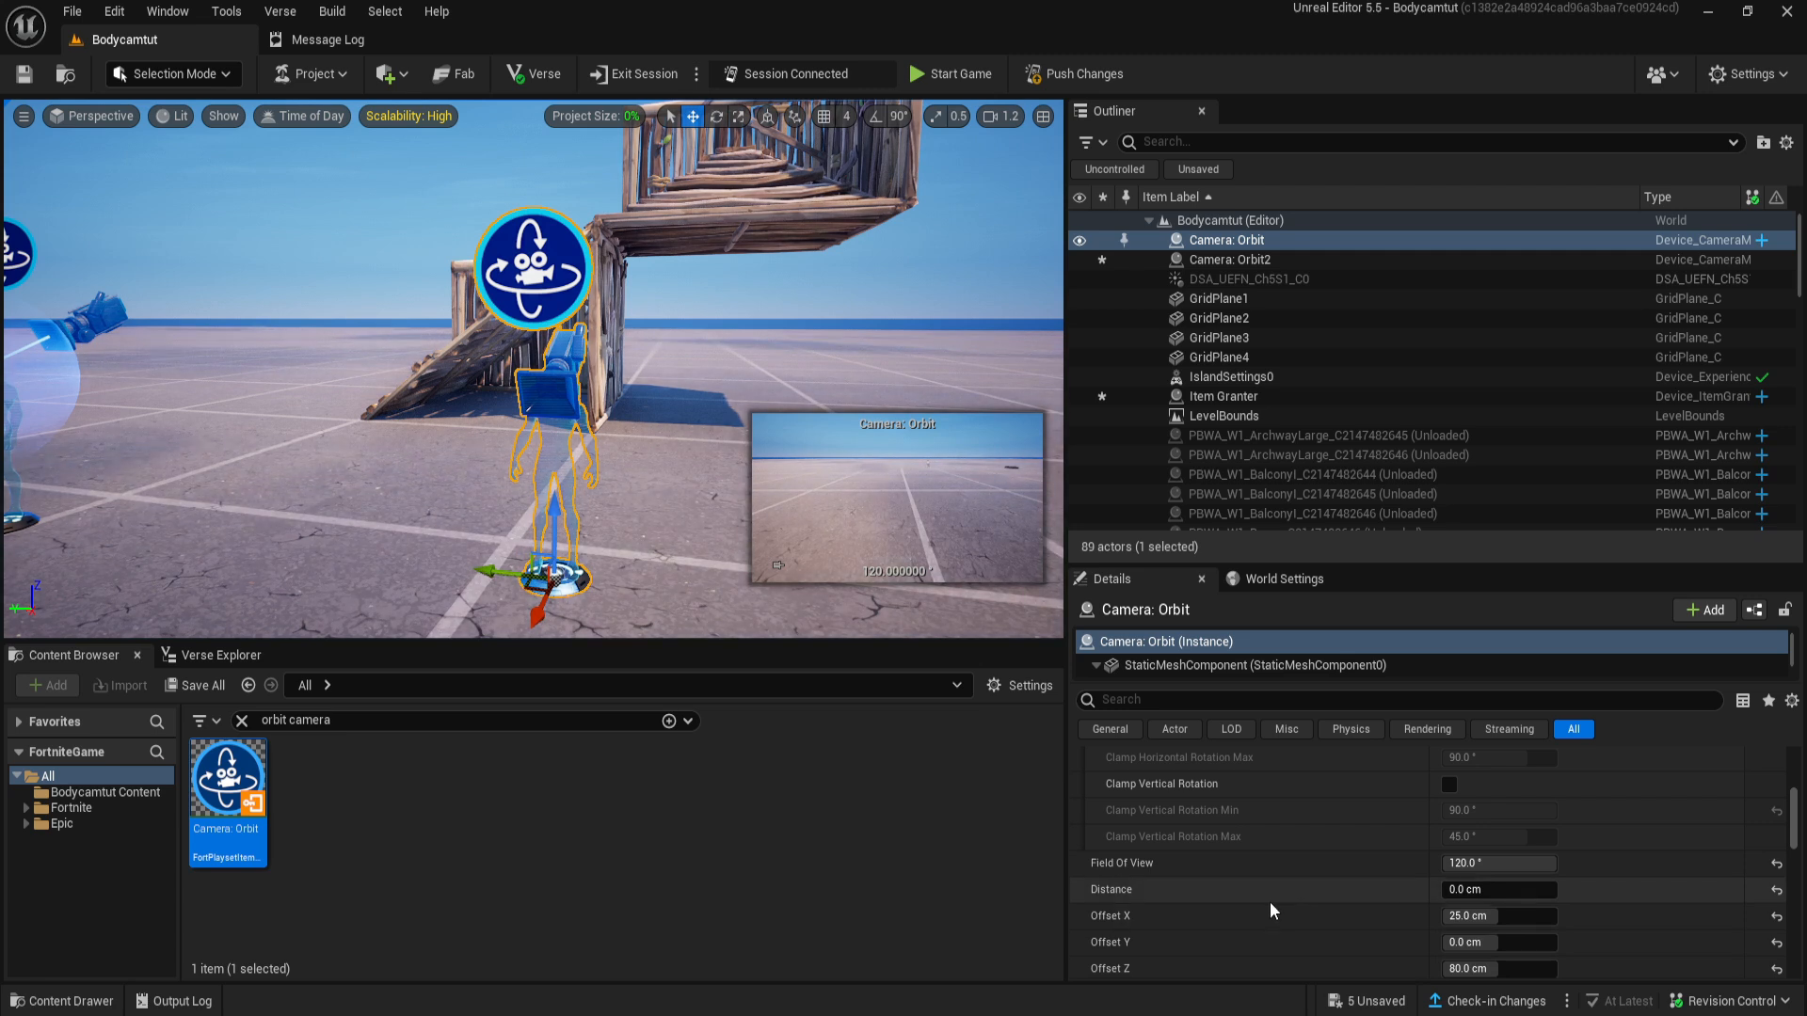
scroll(1261, 908, down, 1)
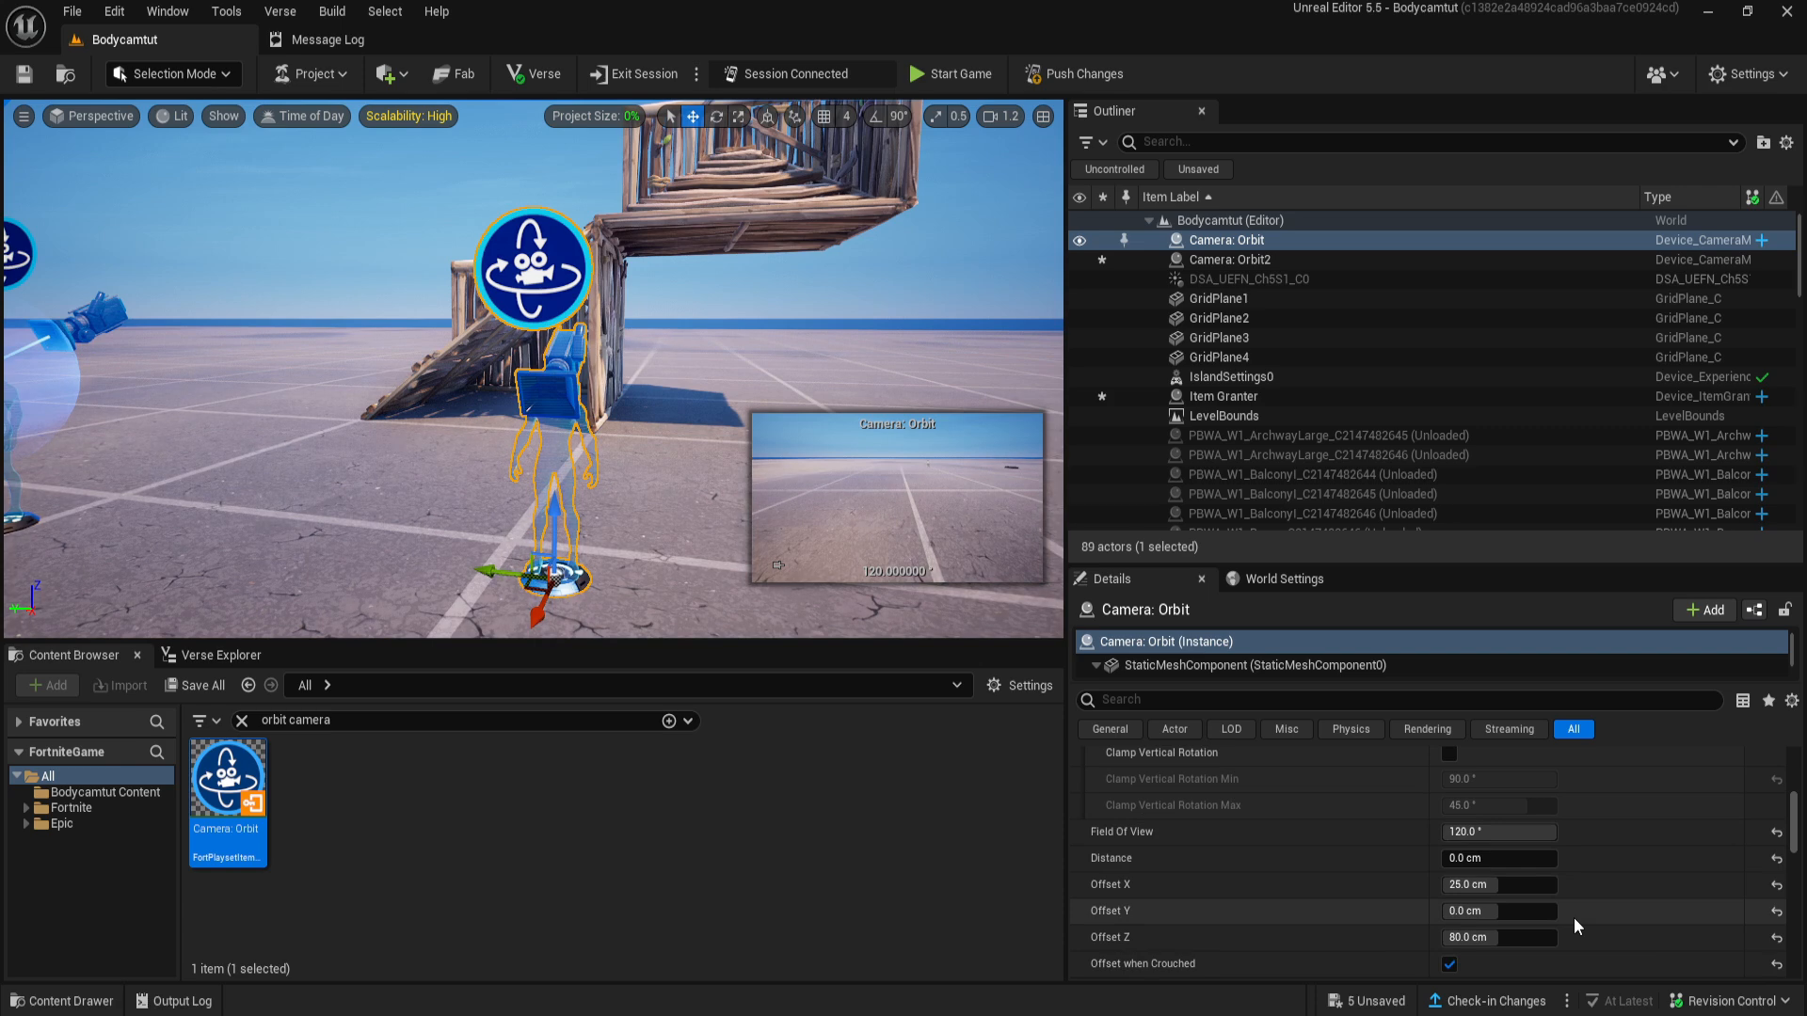
- Delete the newly placed second orbit camera and clear the content search
right_drag(527, 329, 396, 282)
click(345, 263)
key(Delete)
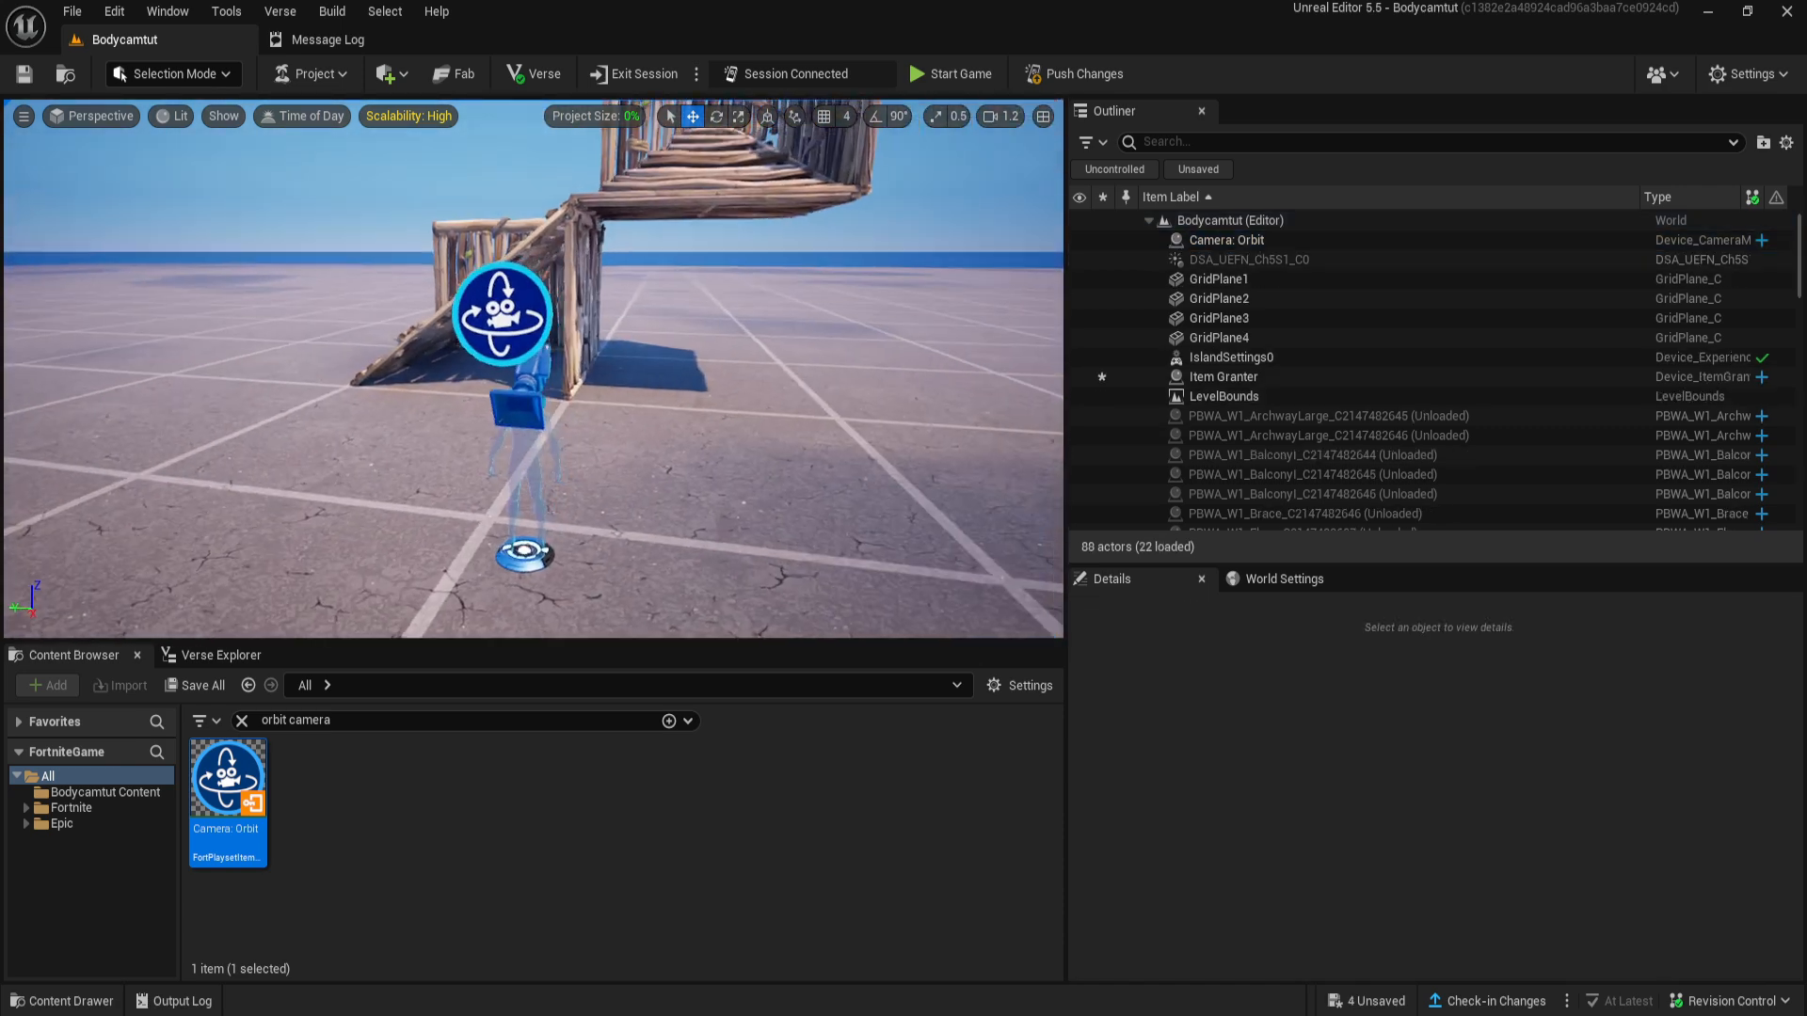
click(241, 721)
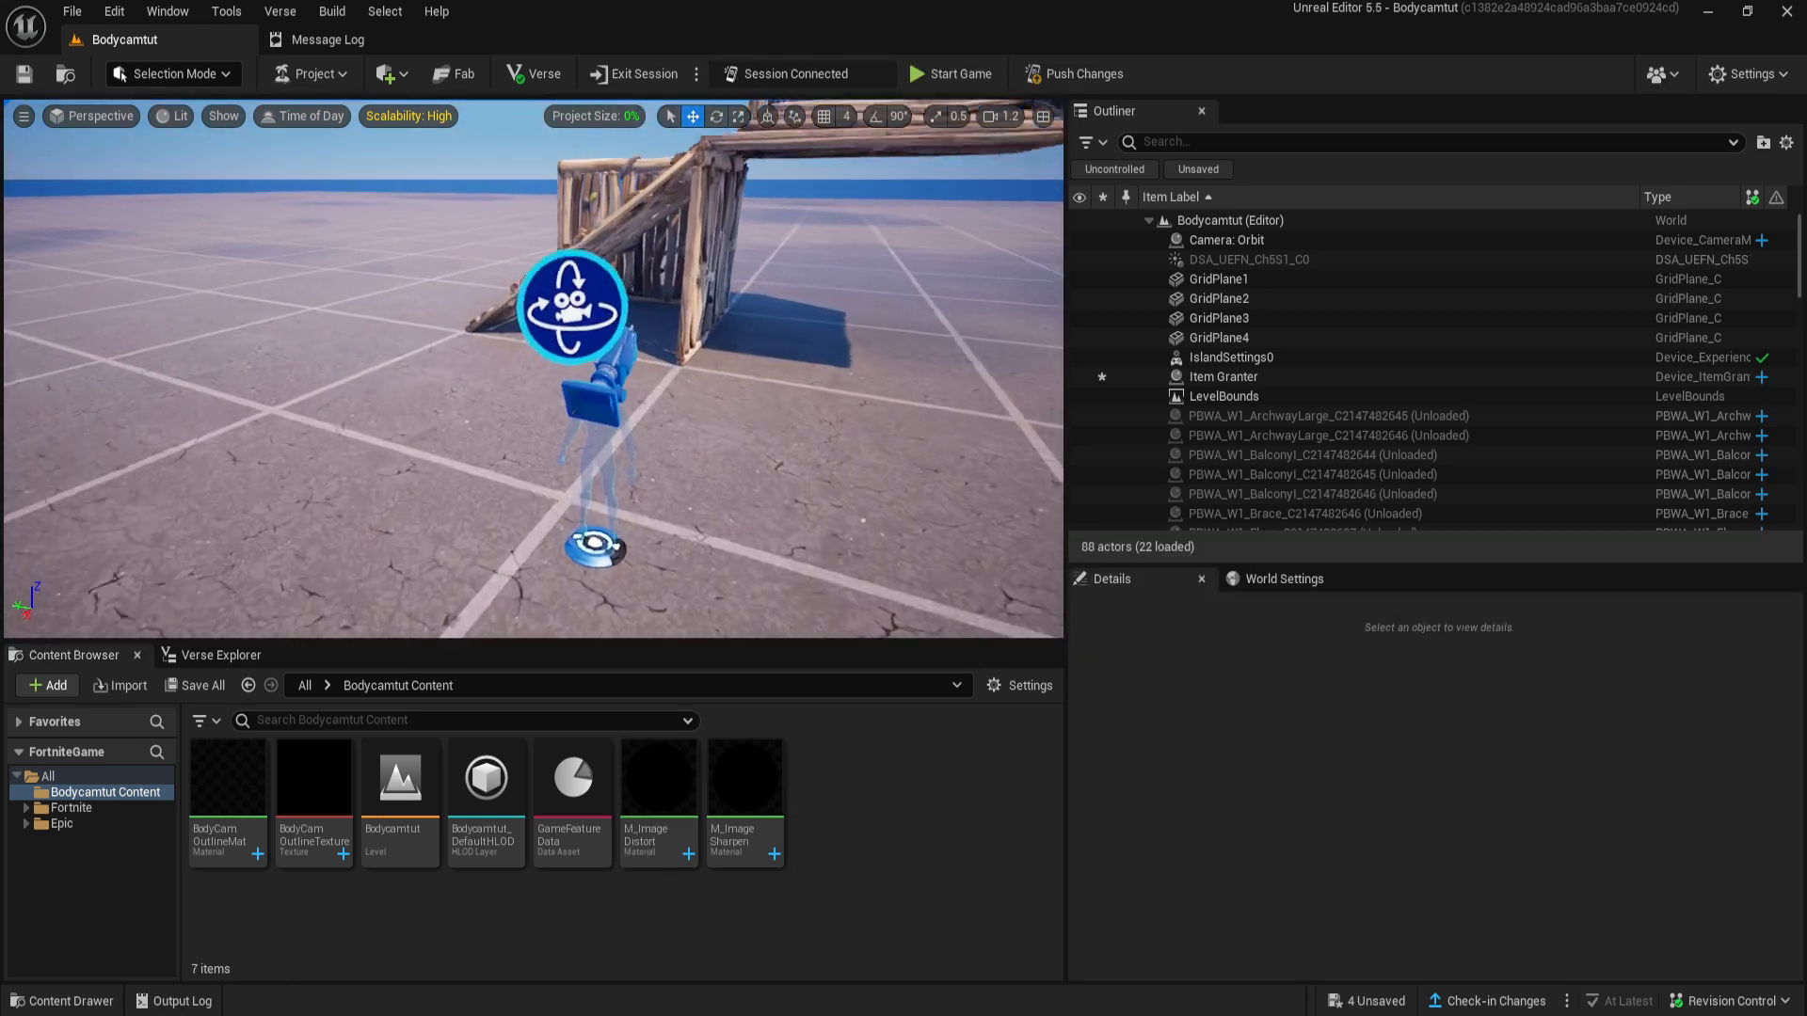
- Add a Post Process Volume to the level and move it away from the orbit camera onto open ground
click(408, 79)
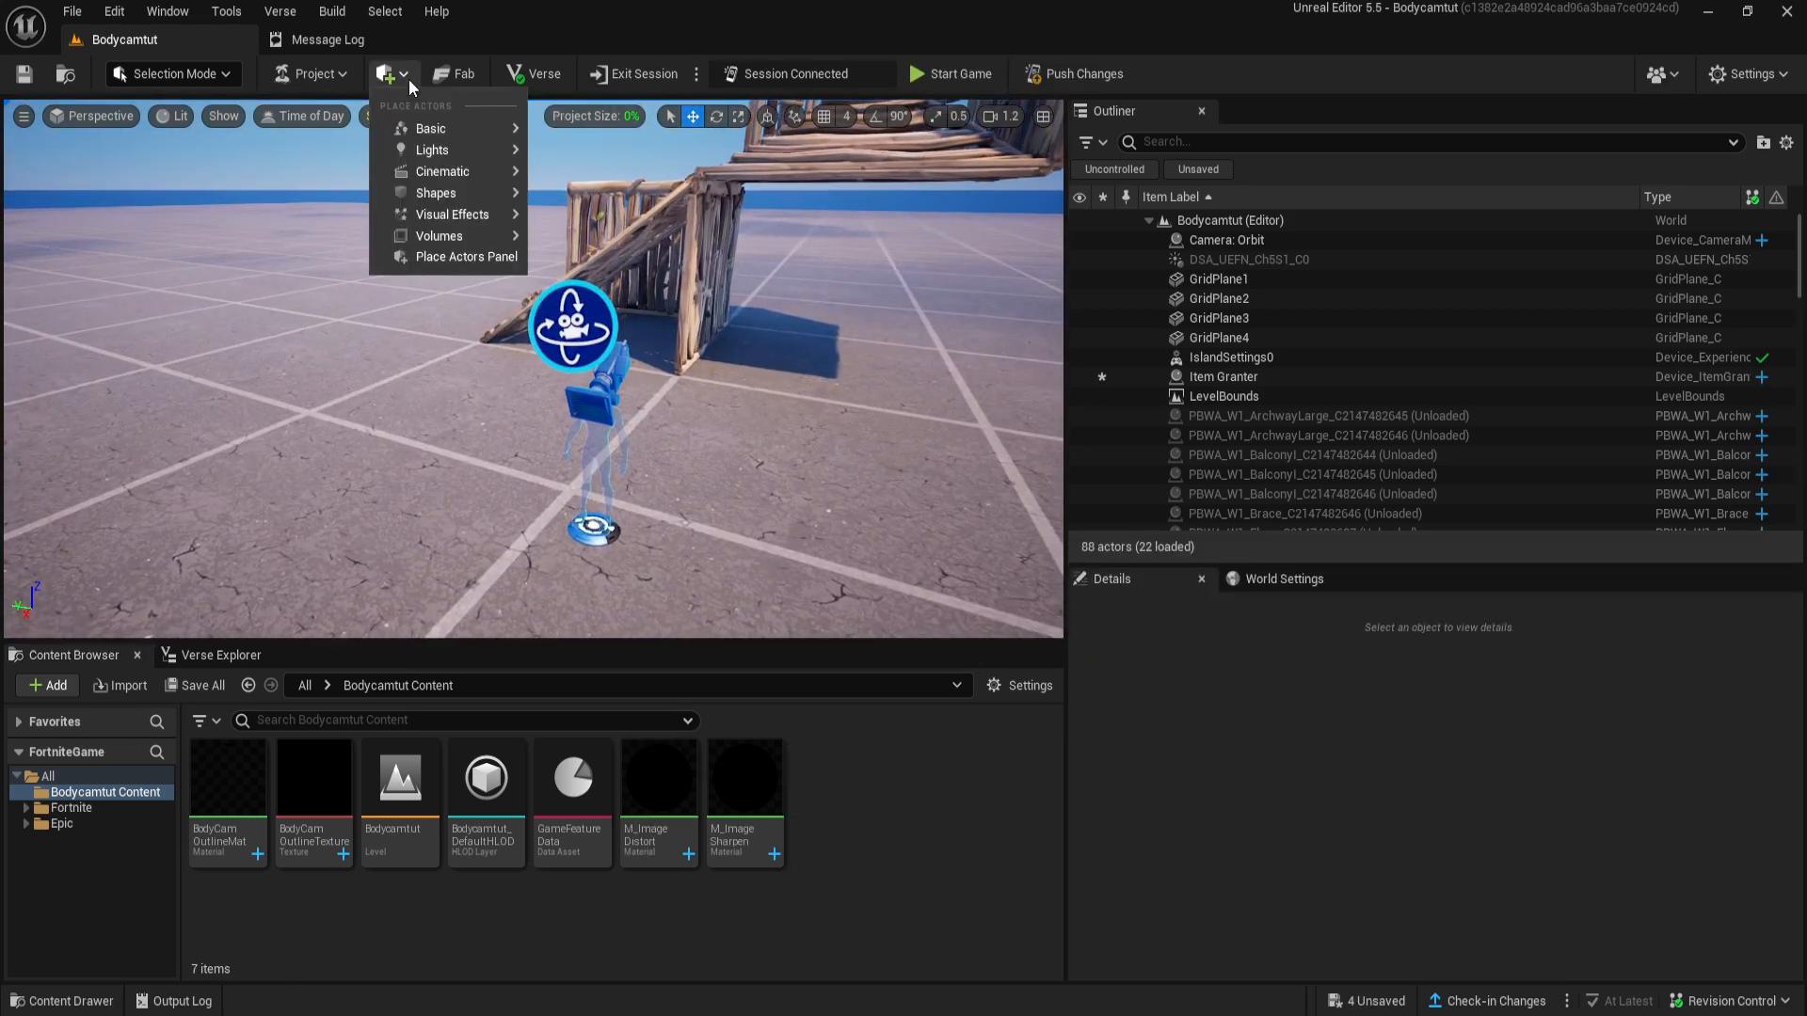
mouse_move(496, 237)
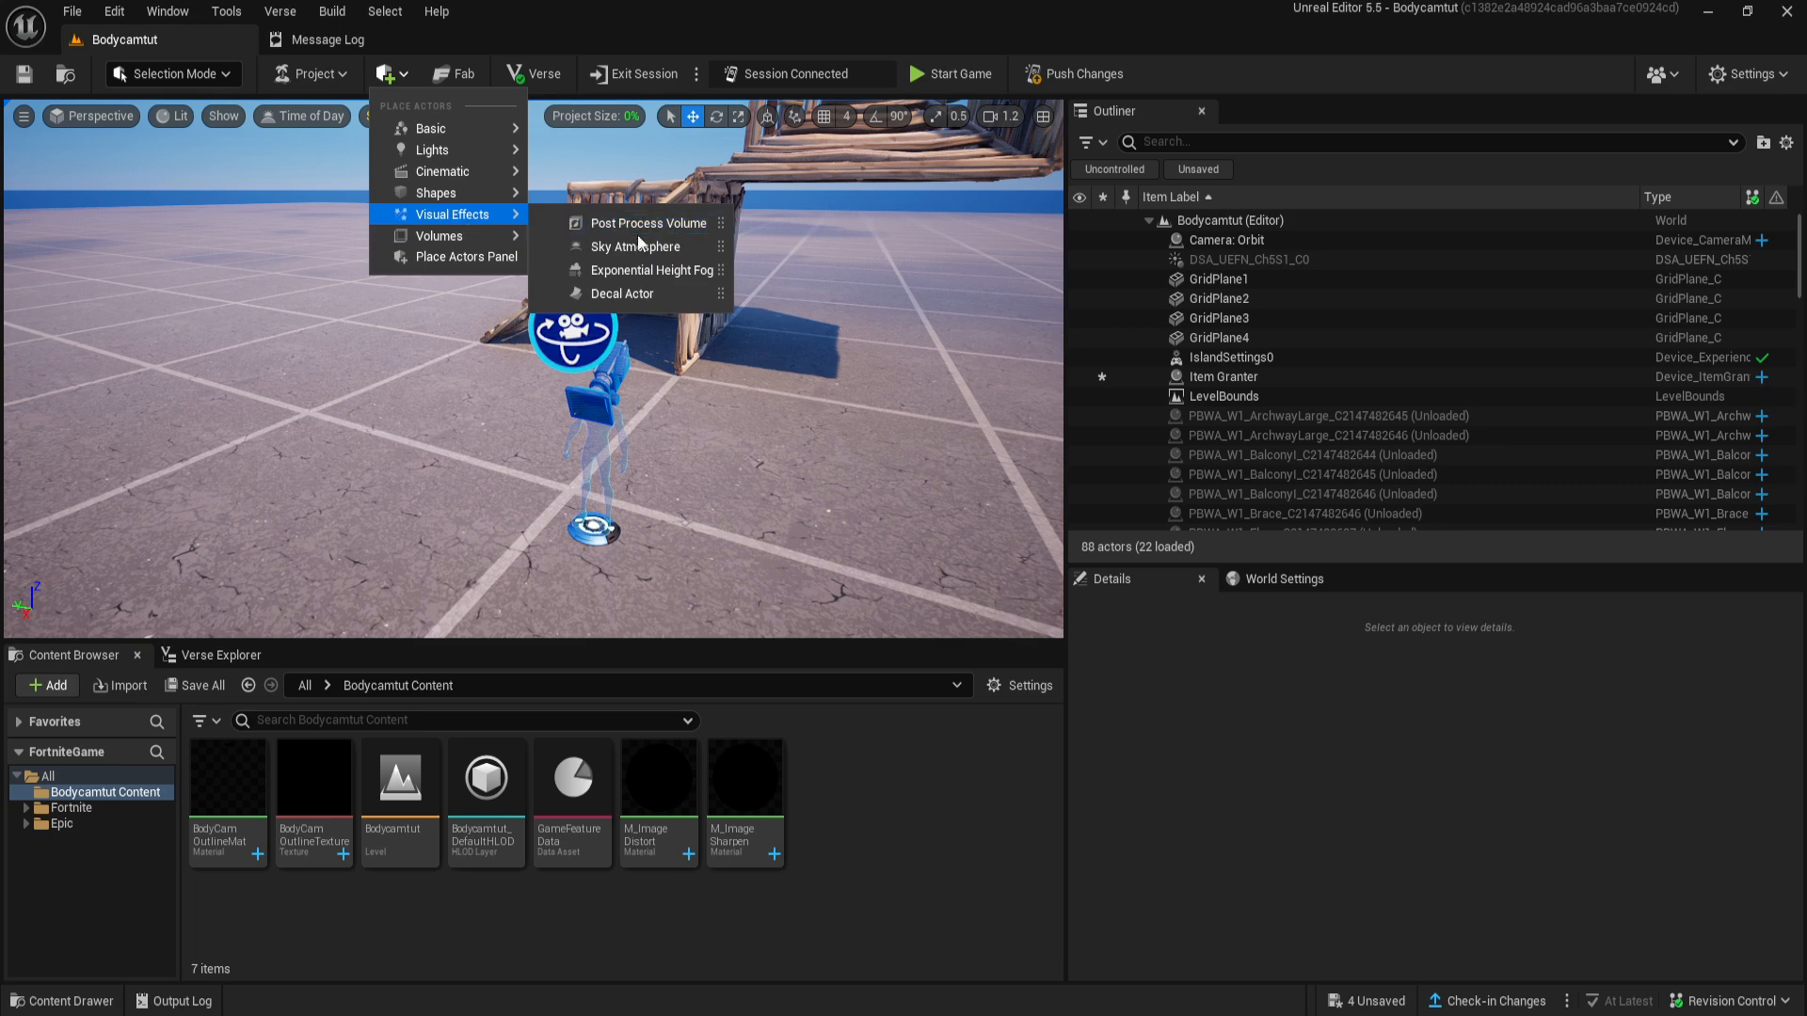
click(596, 223)
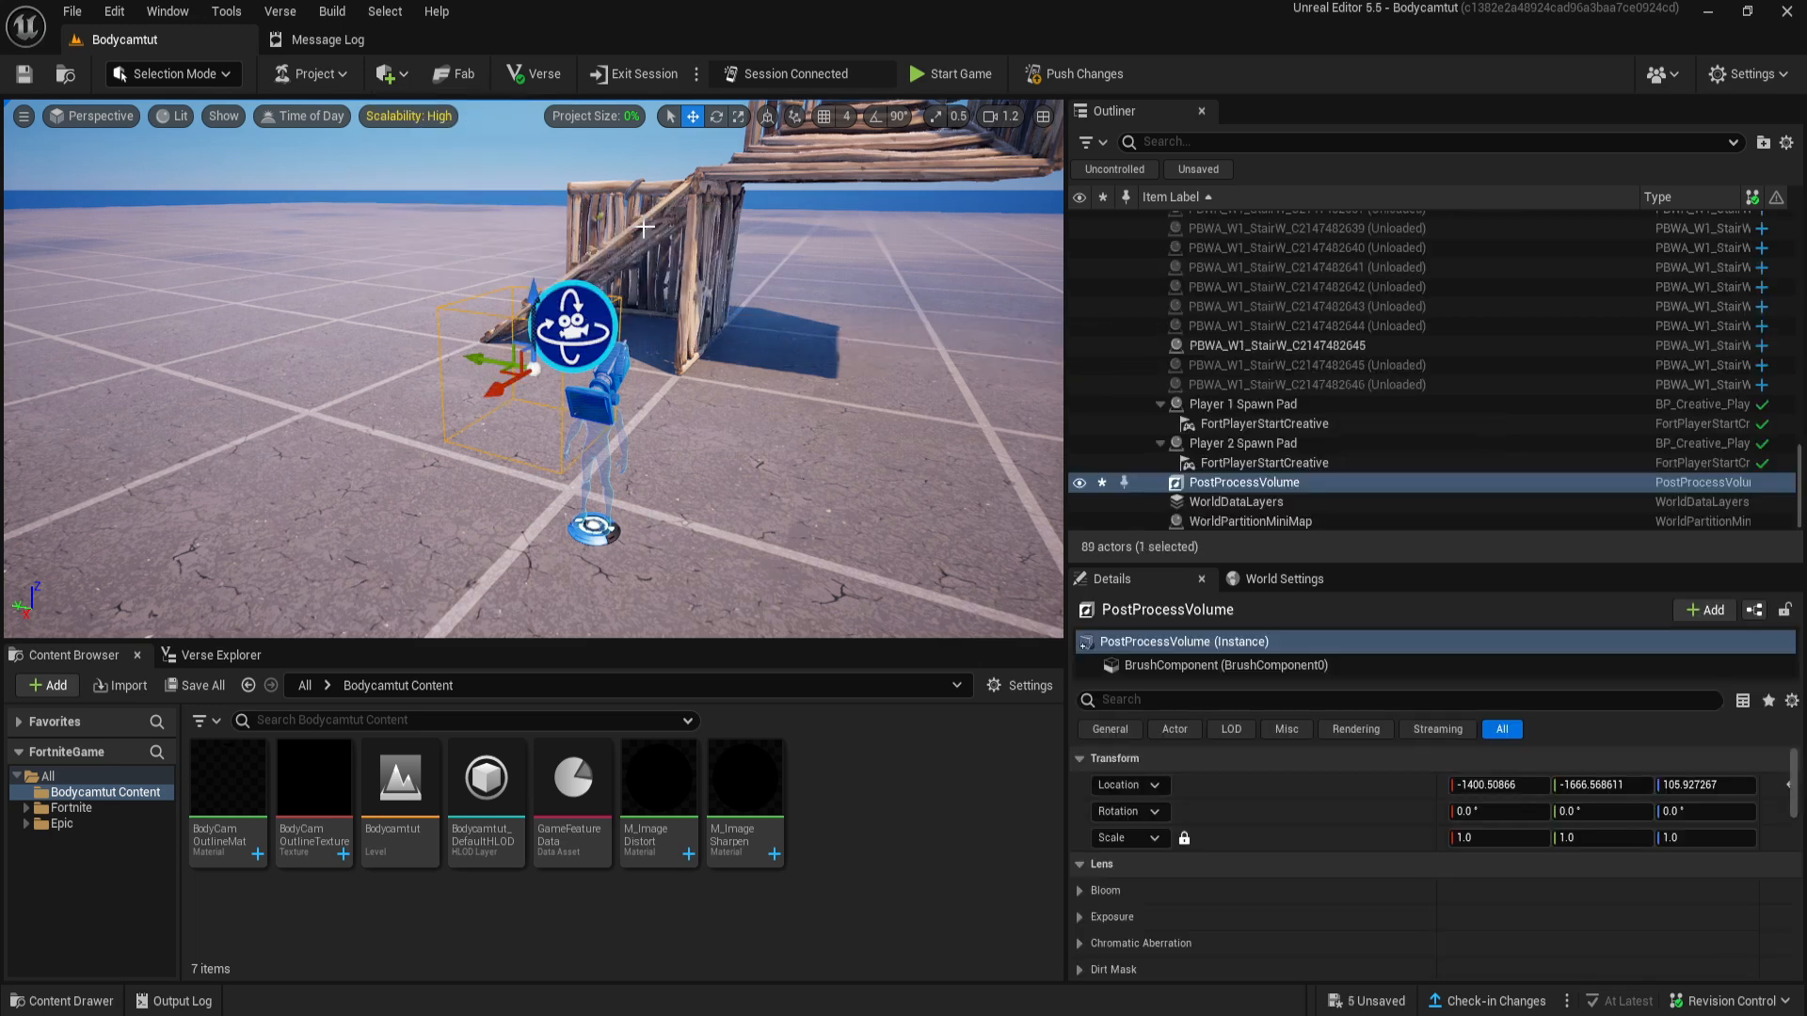
right_drag(488, 358, 617, 348)
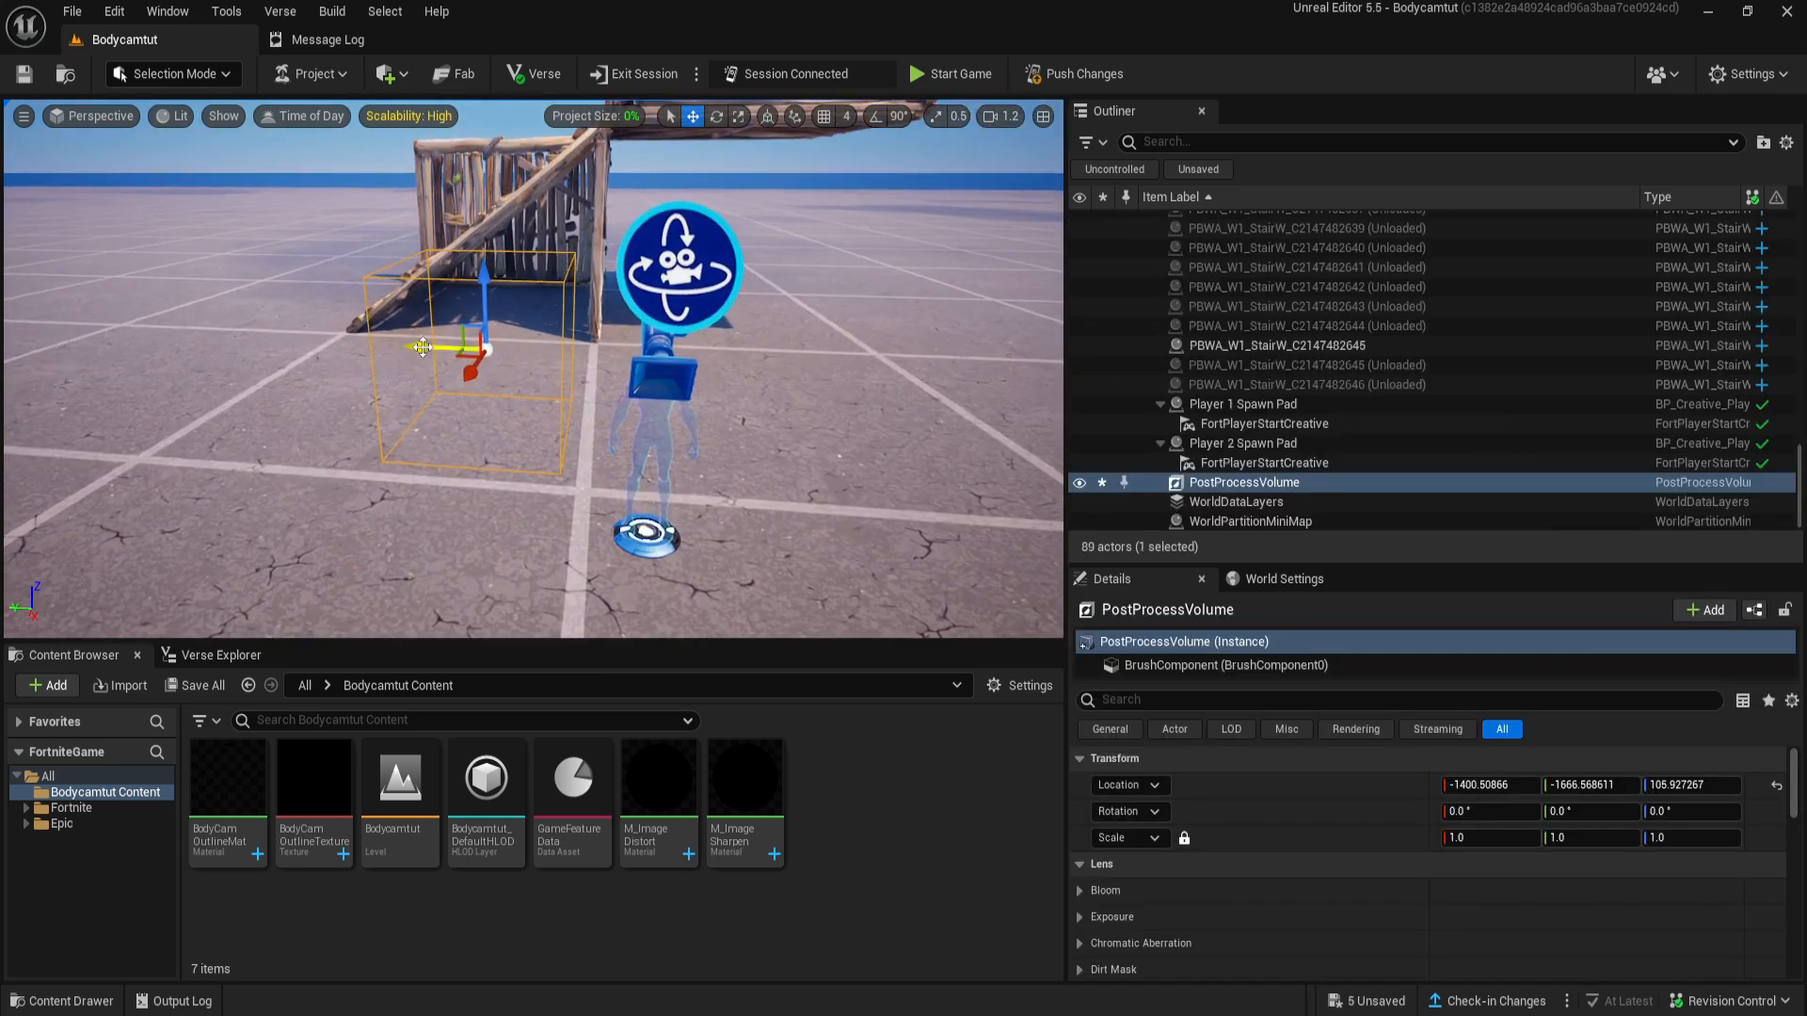
drag(425, 349, 114, 342)
right_drag(325, 343, 188, 342)
drag(350, 343, 156, 396)
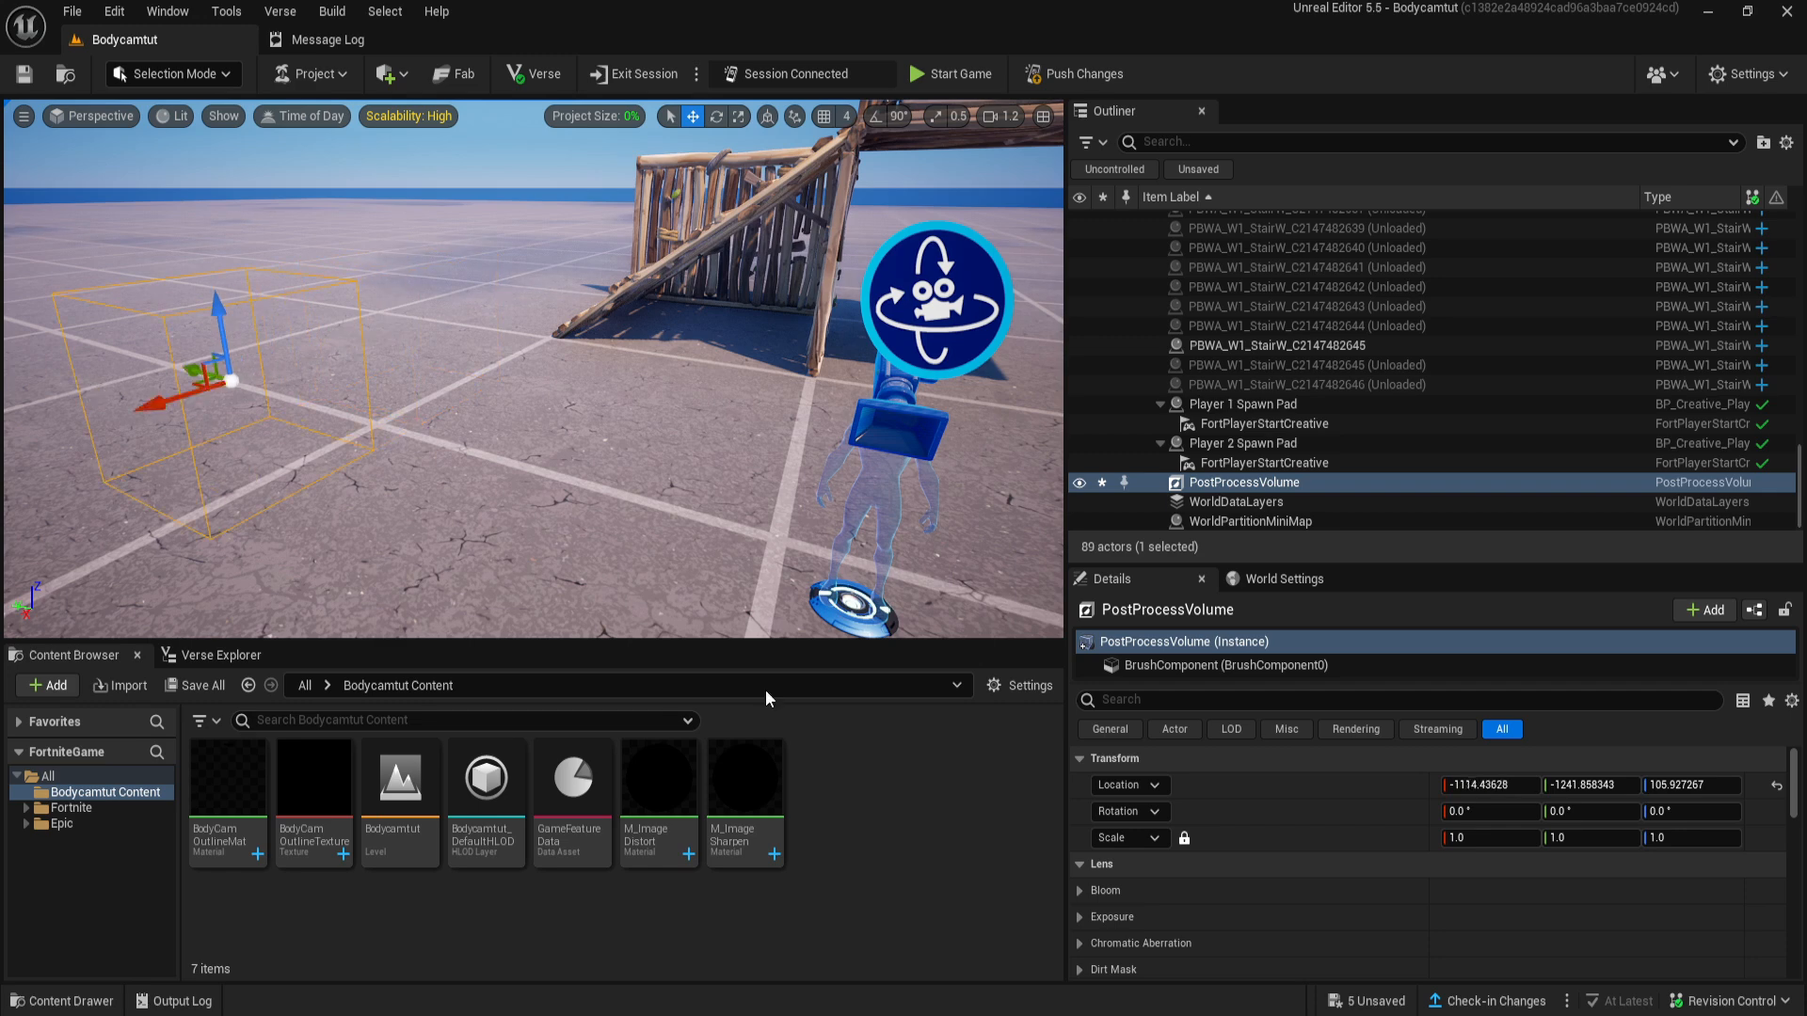
- Enable Infinite Extent (Unbound) for the Post Process Volume
right_drag(574, 509, 367, 498)
scroll(1289, 950, down, 5)
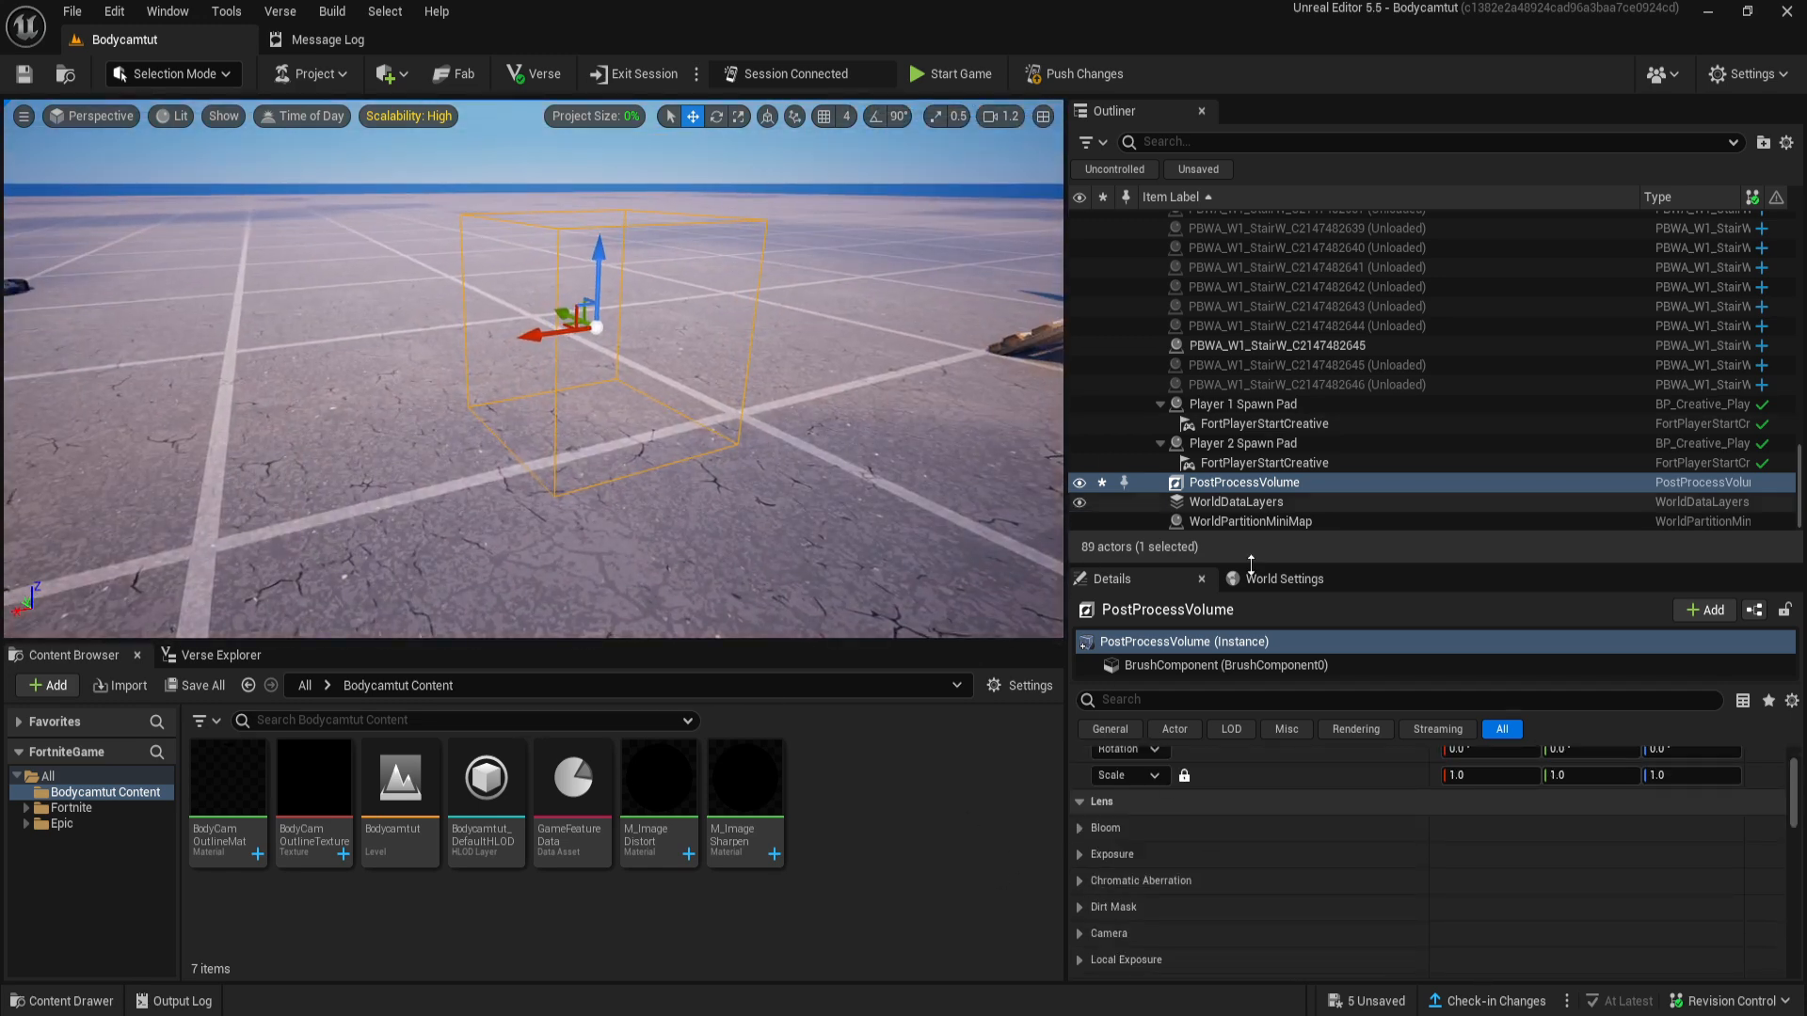
scroll(1214, 875, down, 15)
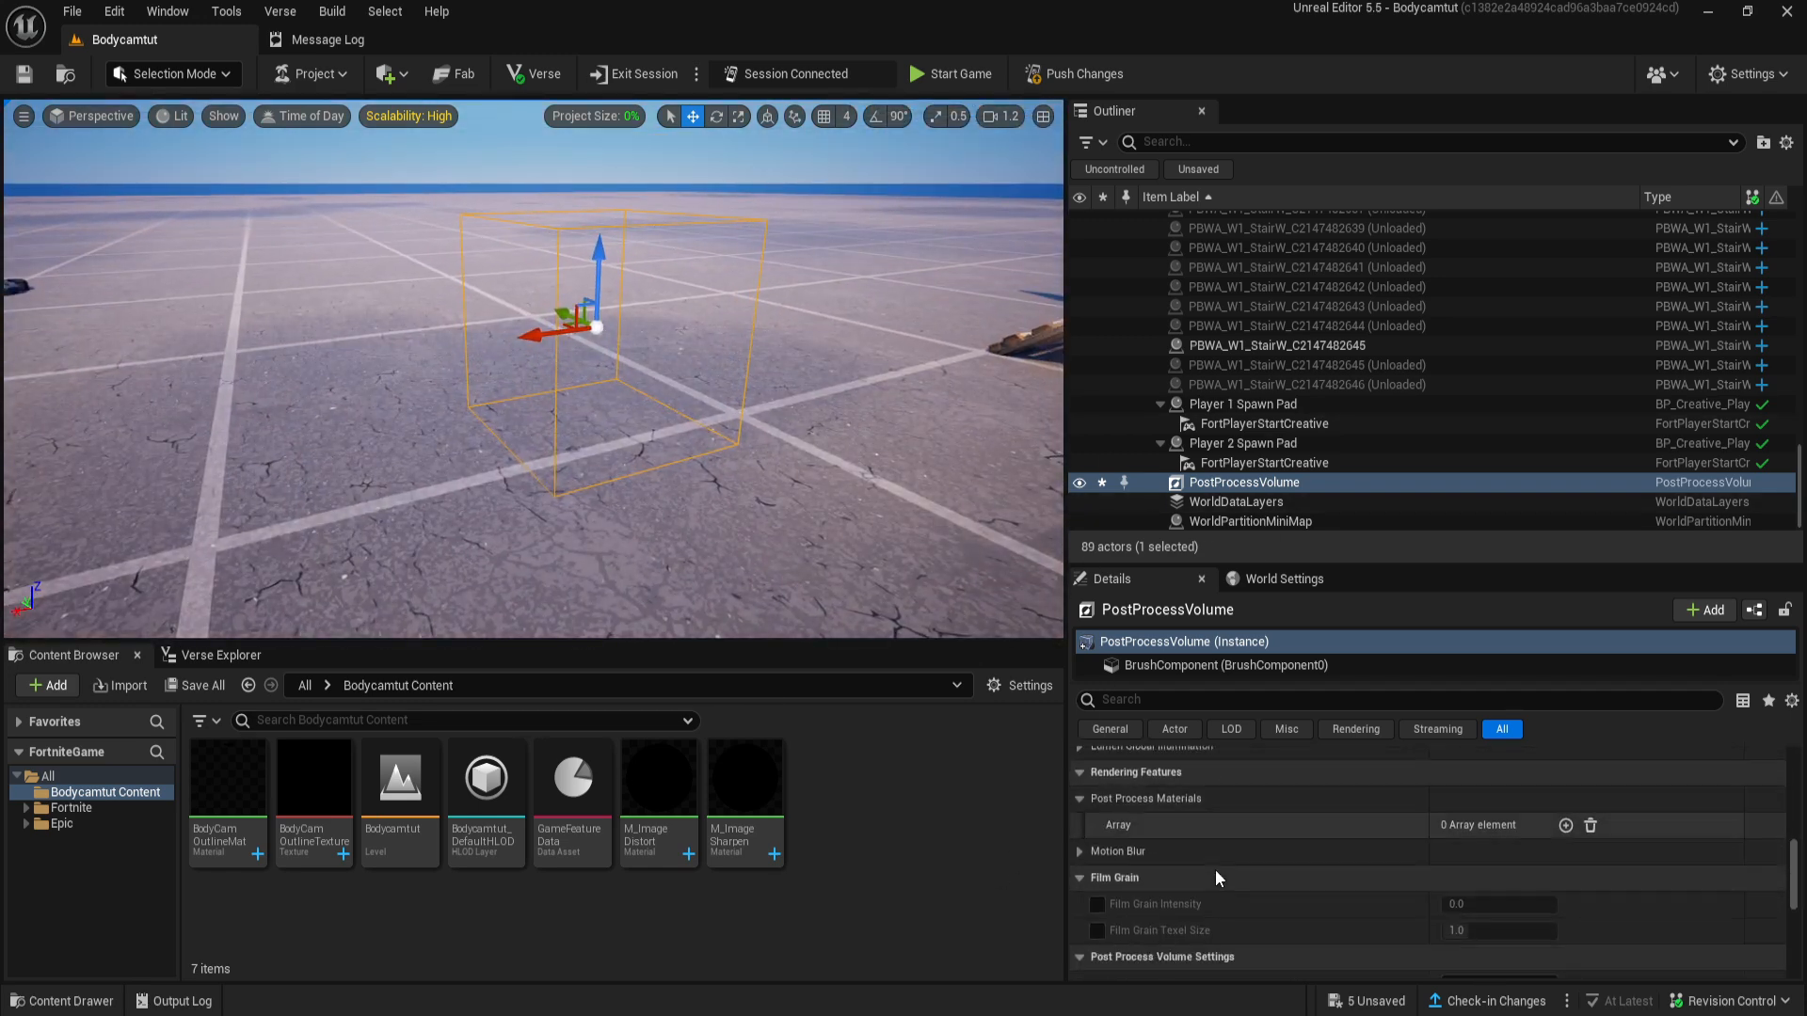
scroll(1211, 911, down, 1)
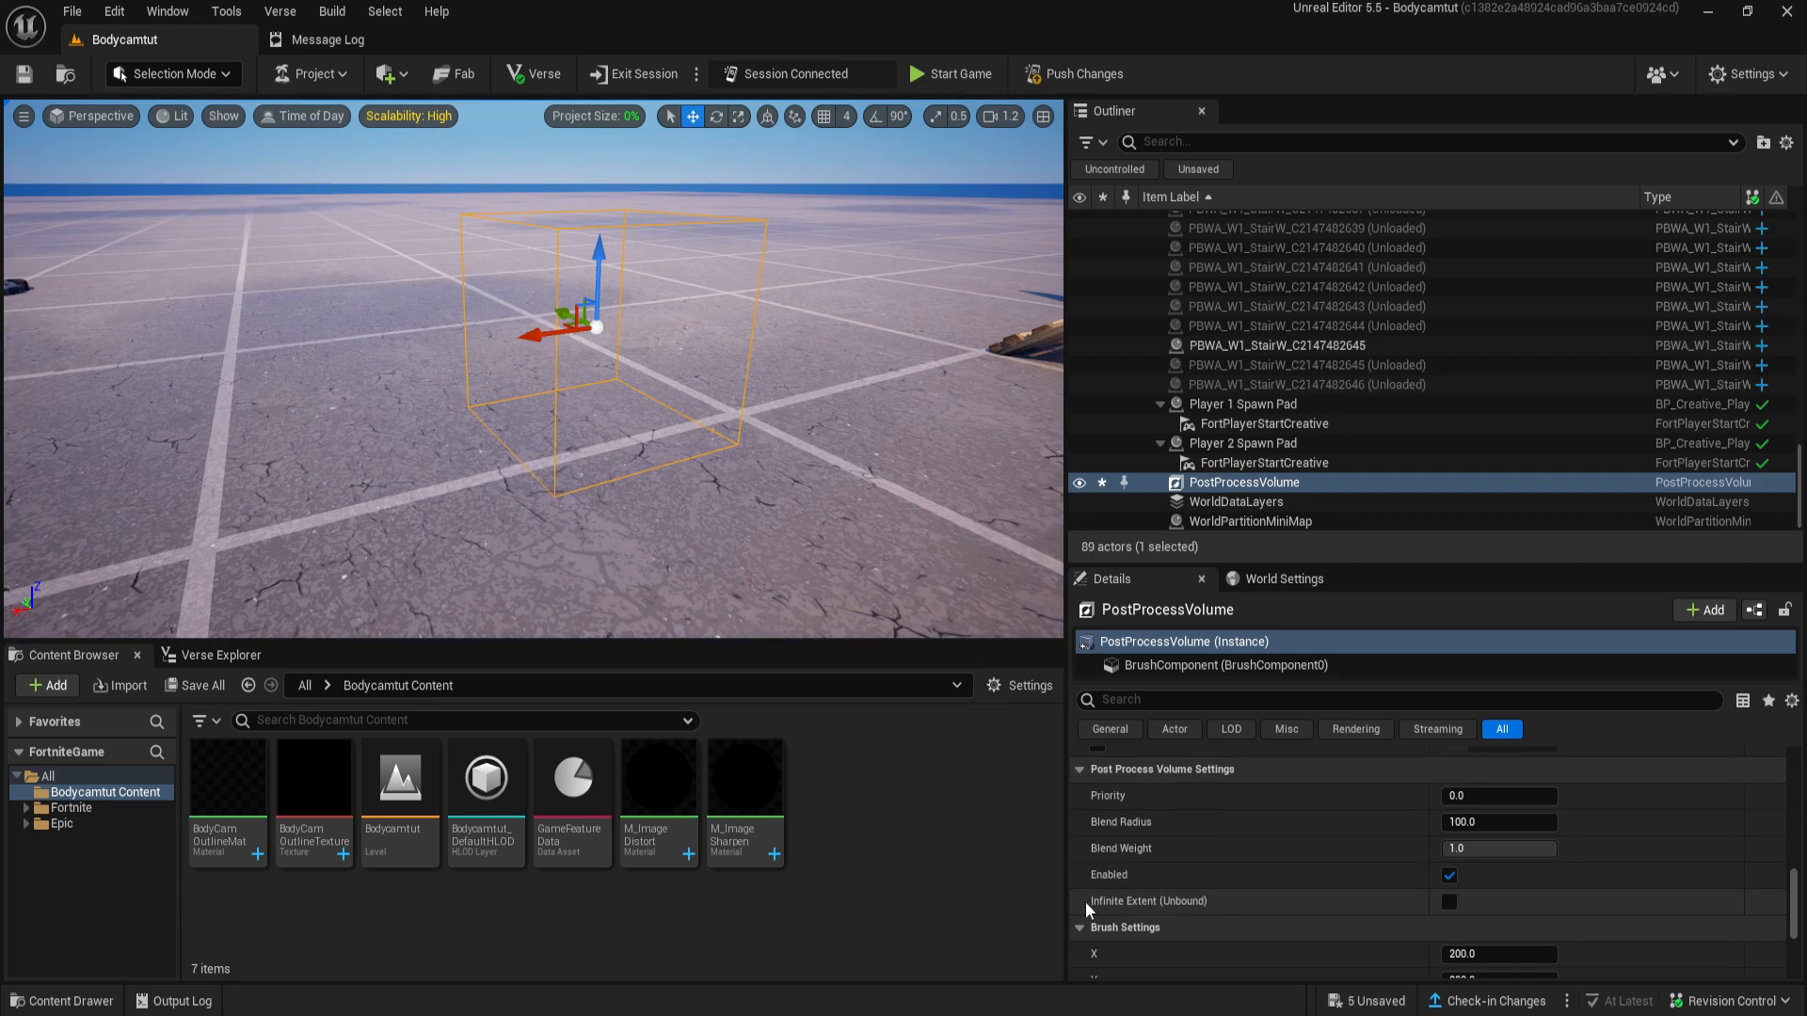
click(1448, 903)
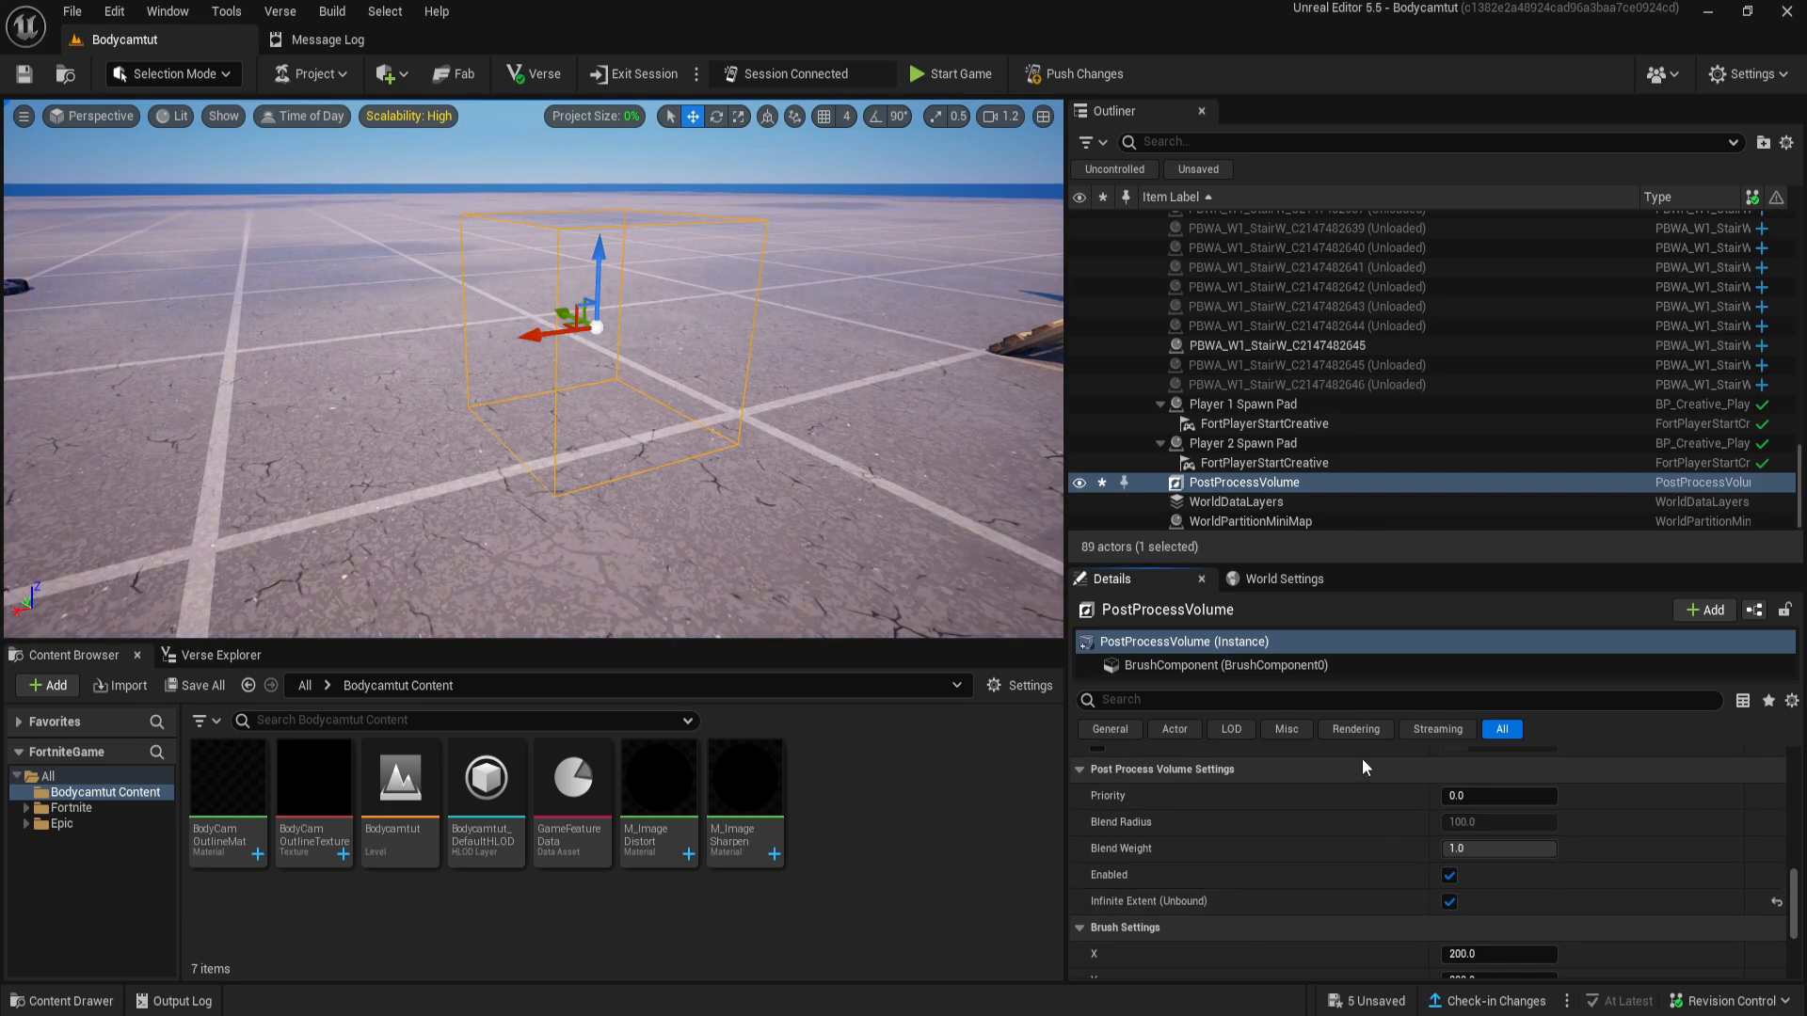
right_drag(661, 349, 729, 302)
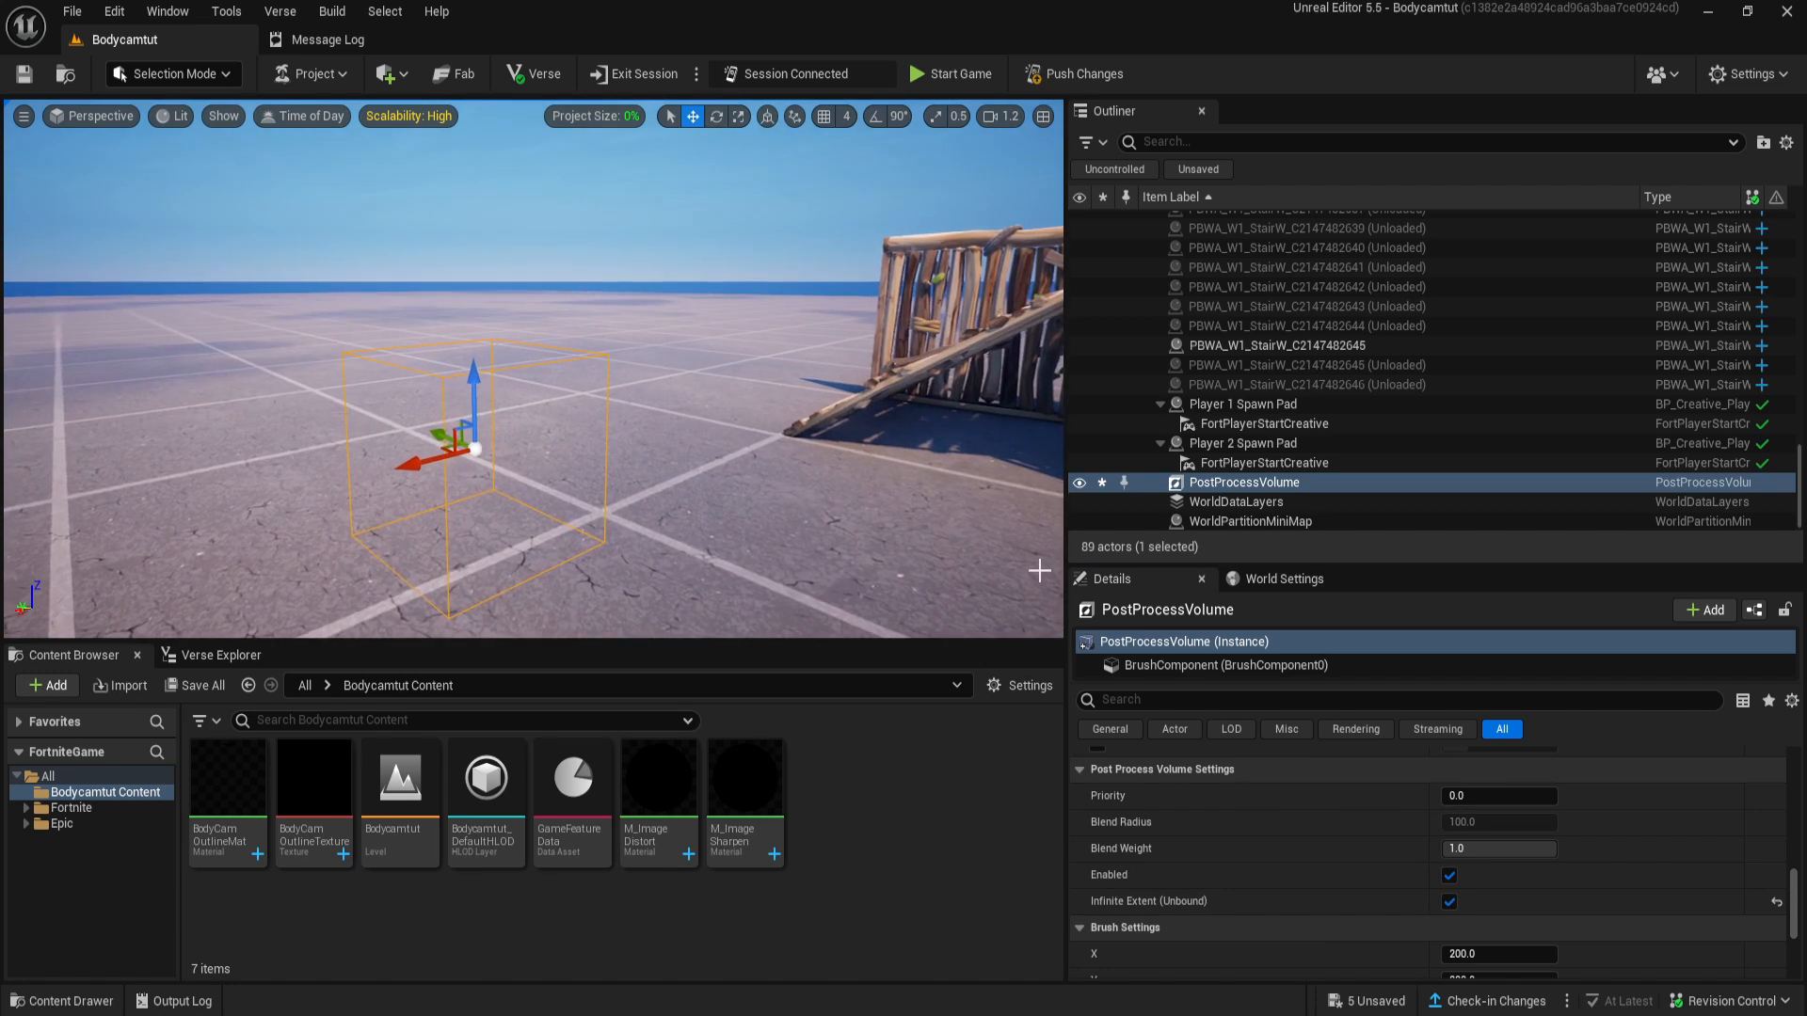
- Add three elements to the Post Process Volume's Post Process Materials array
scroll(1259, 901, down, 10)
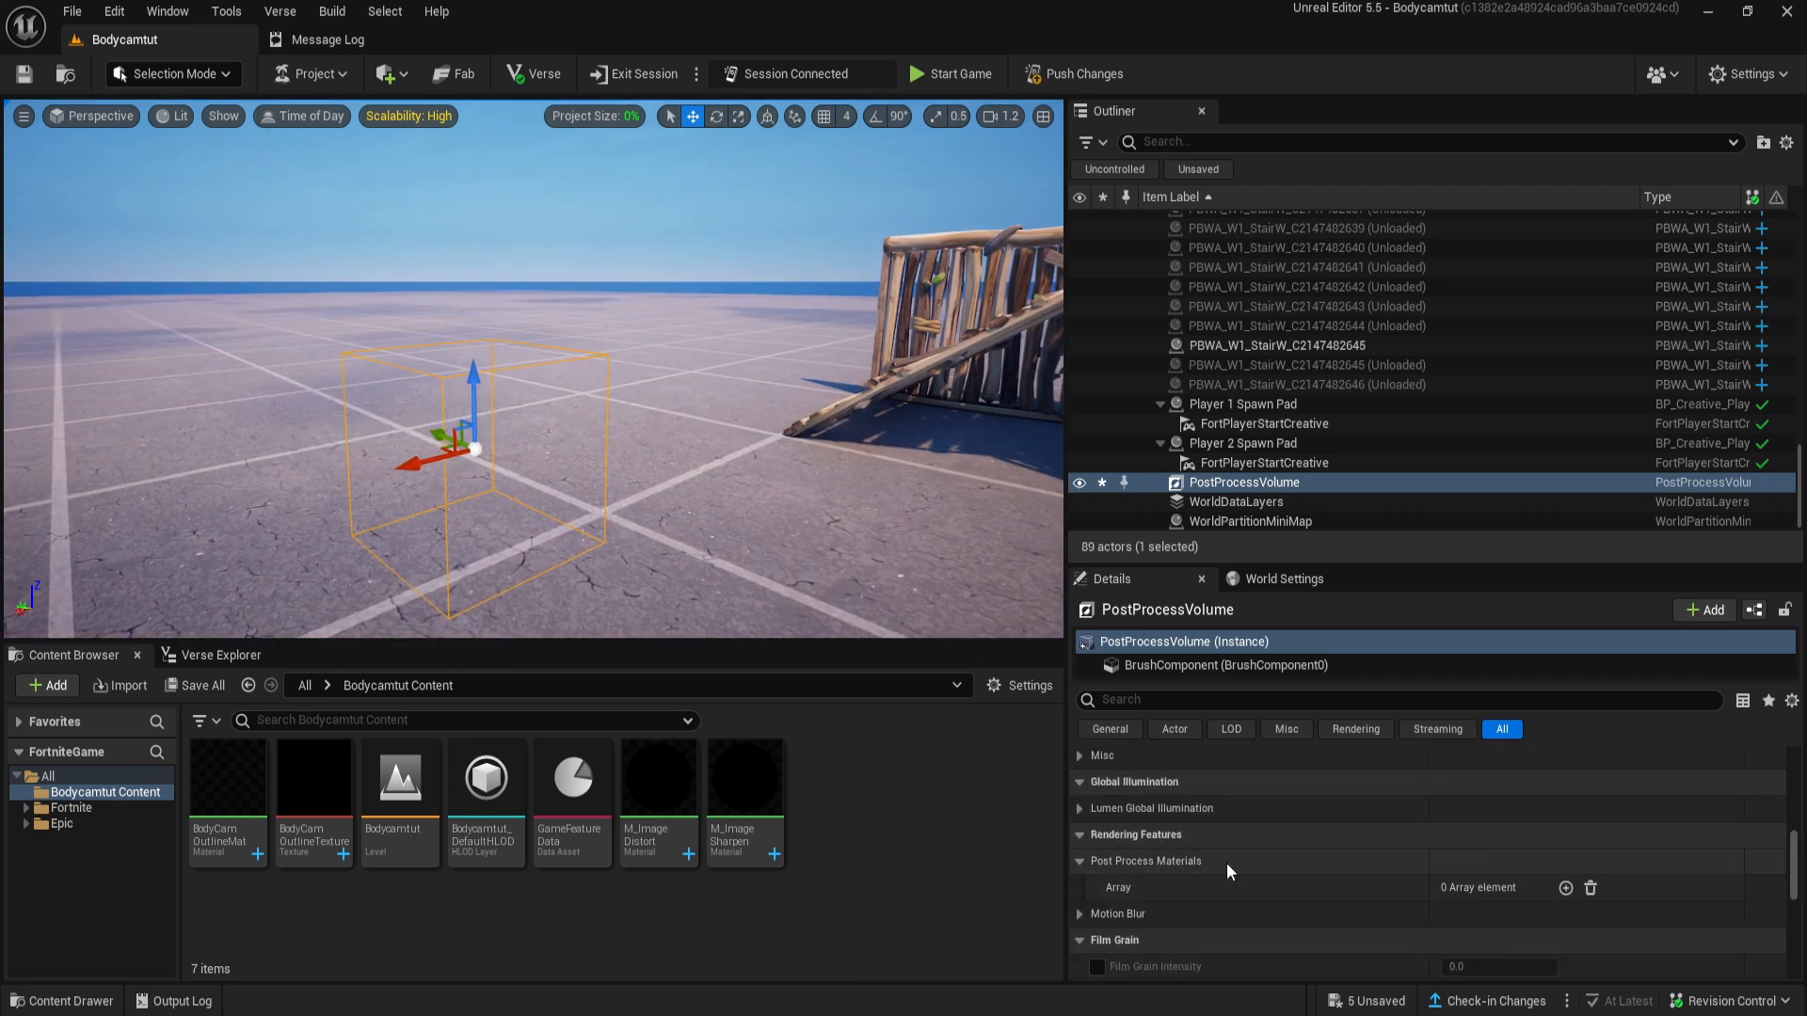
click(1566, 888)
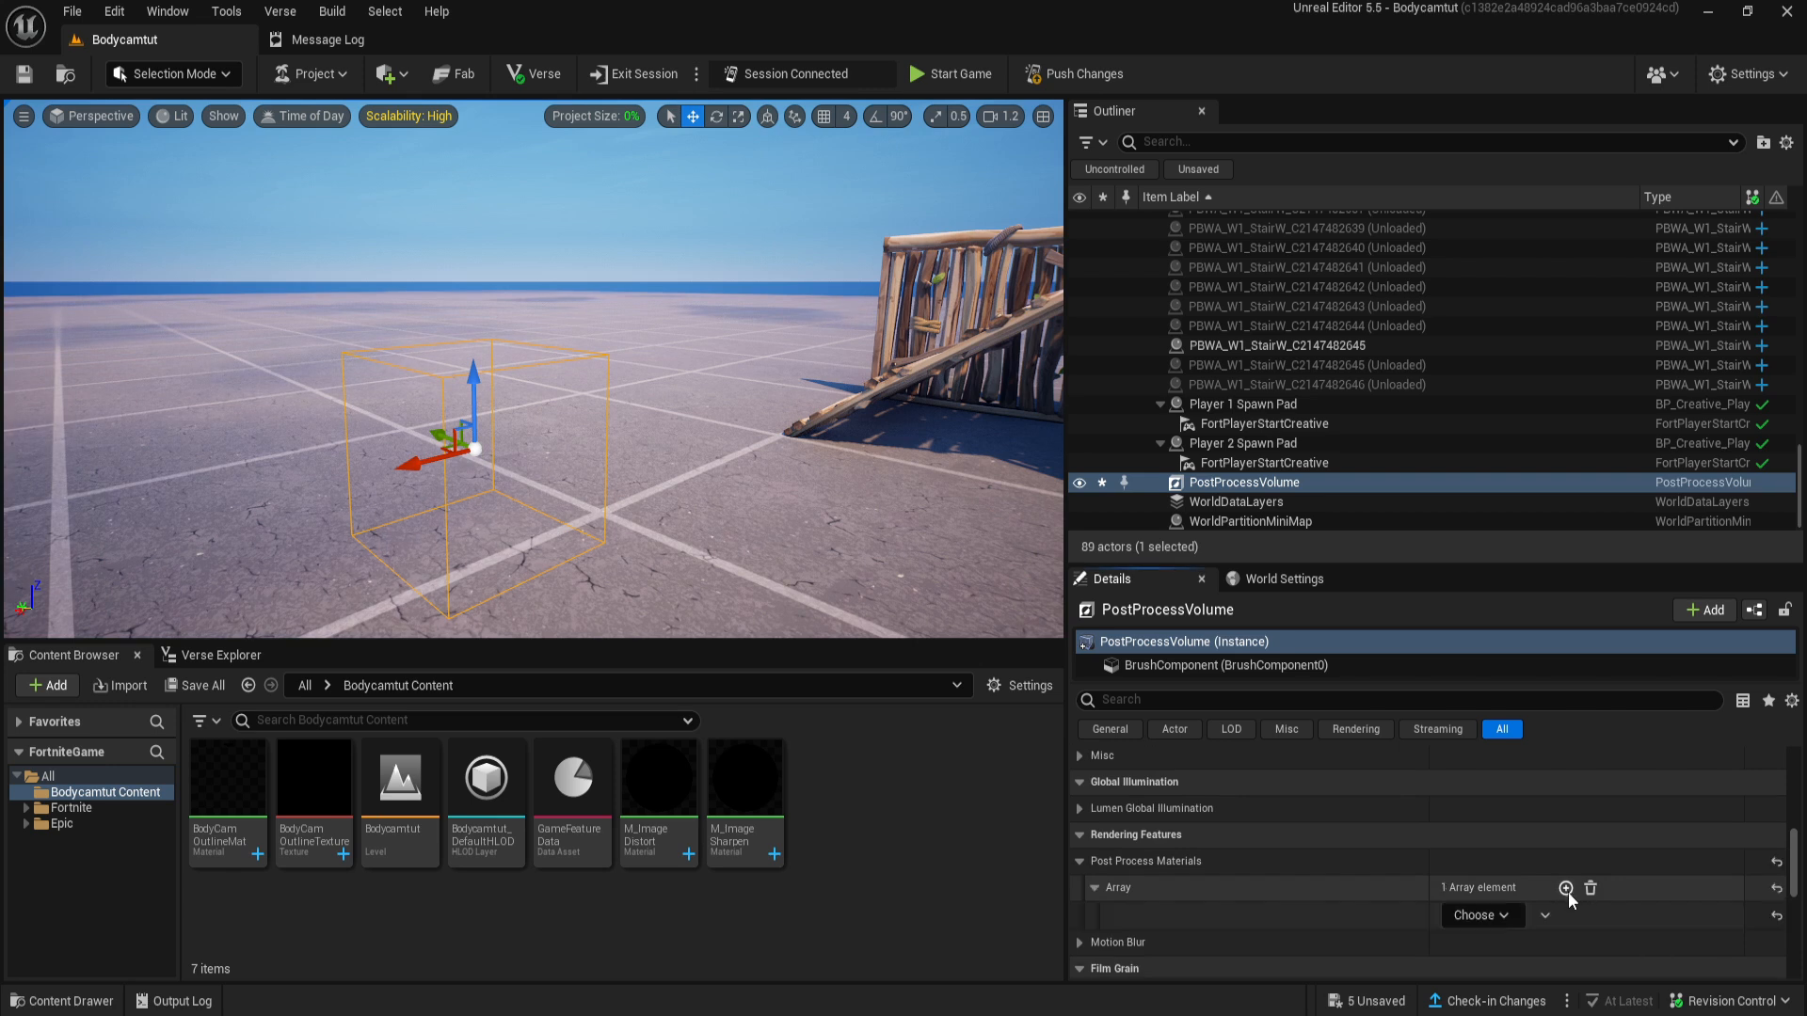
click(1566, 888)
click(1566, 888)
scroll(1476, 886, down, 2)
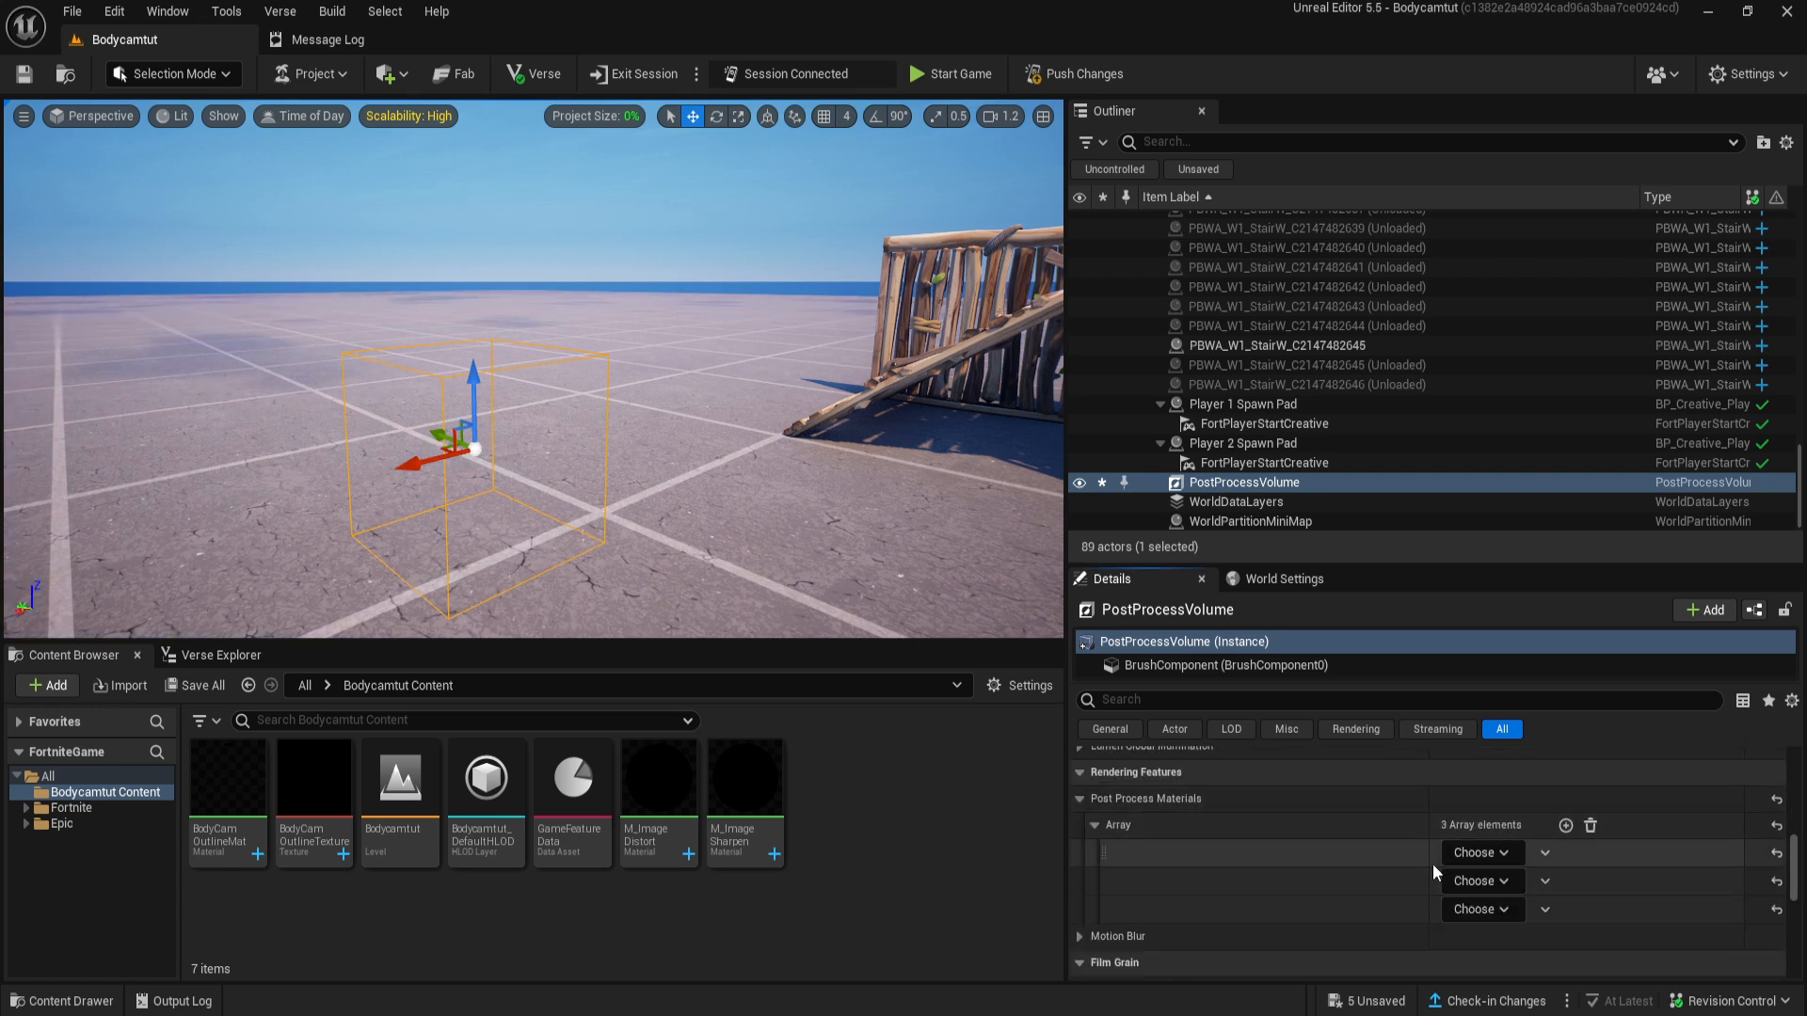
- Make the first Post Process Materials element an asset reference and look at the materials it can use
click(1477, 854)
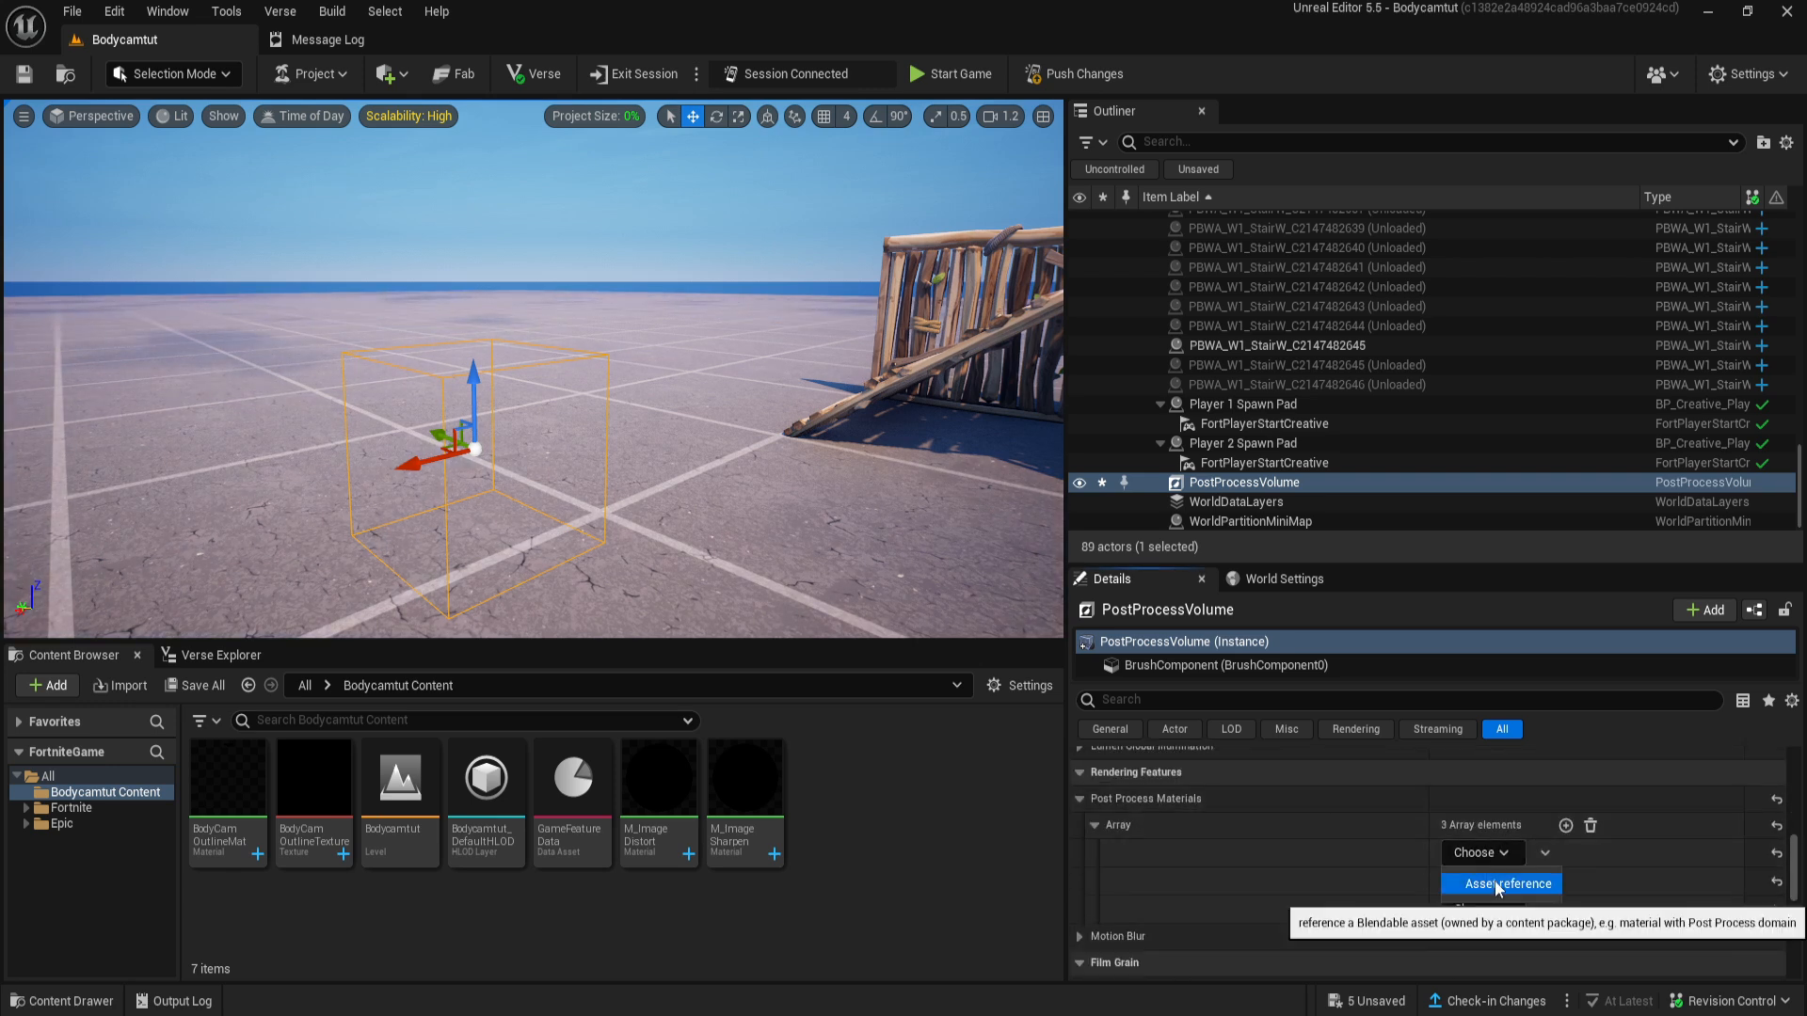
click(1494, 879)
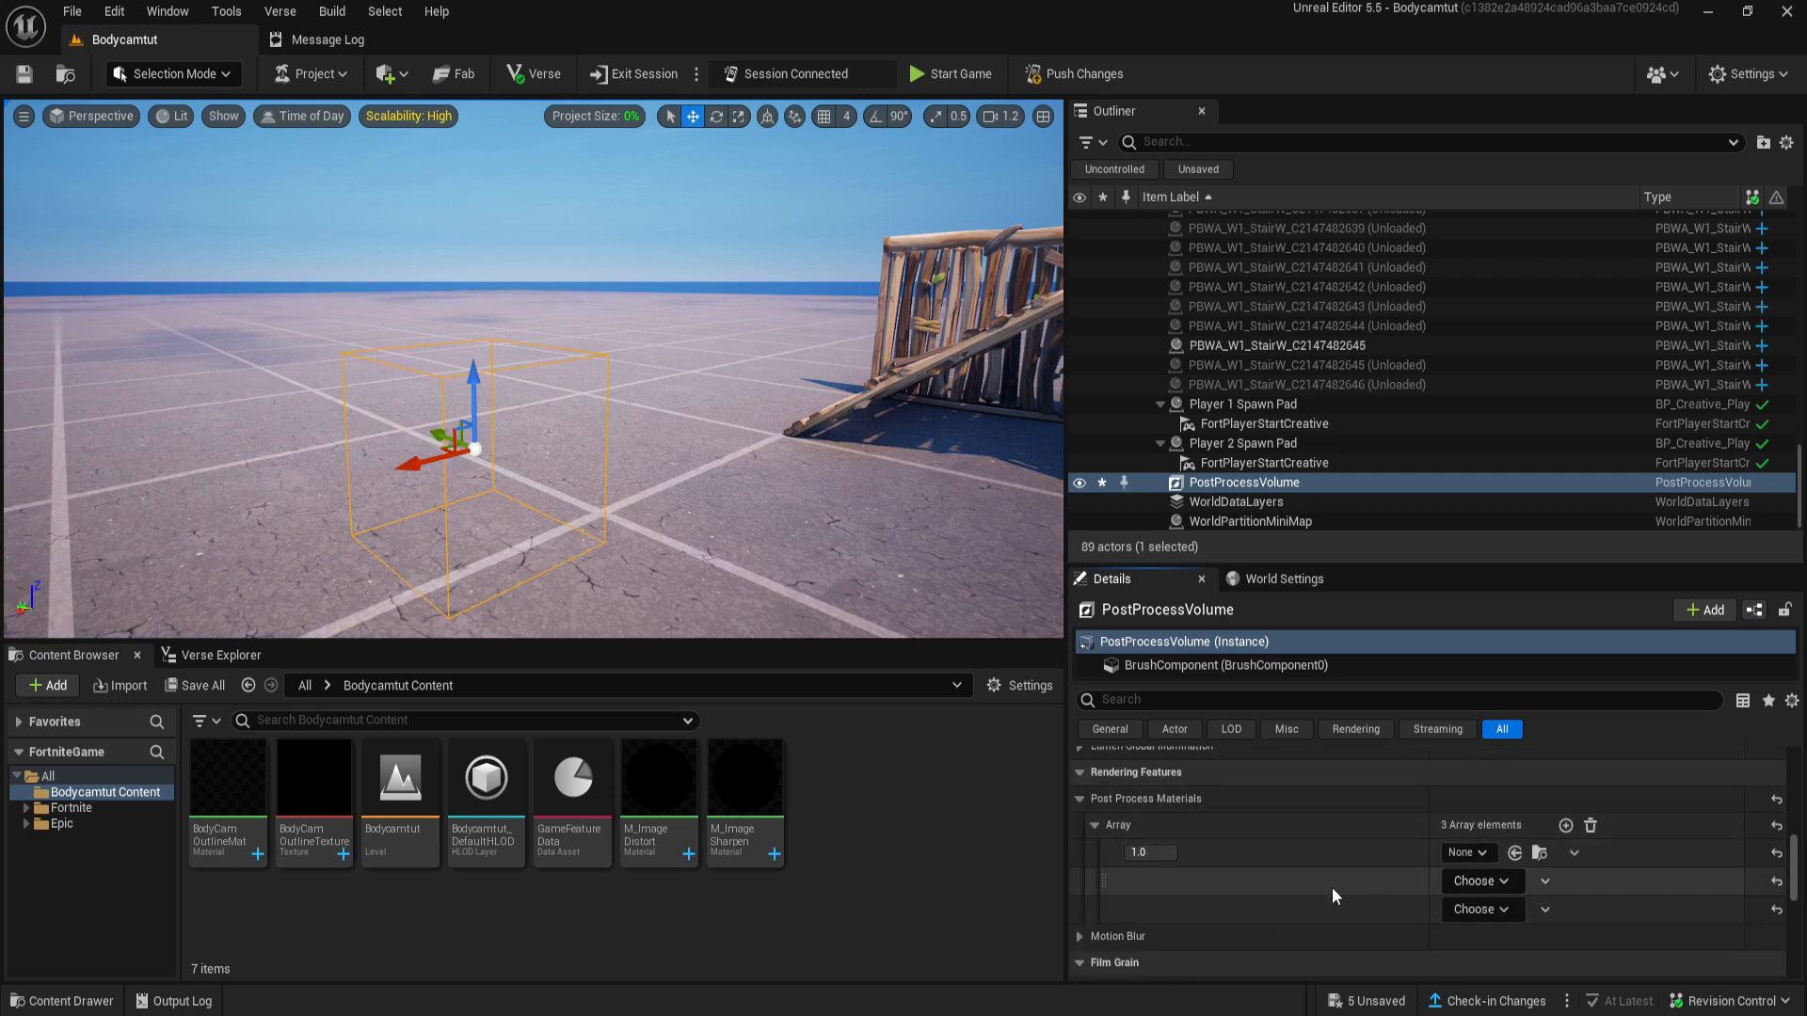
click(1468, 851)
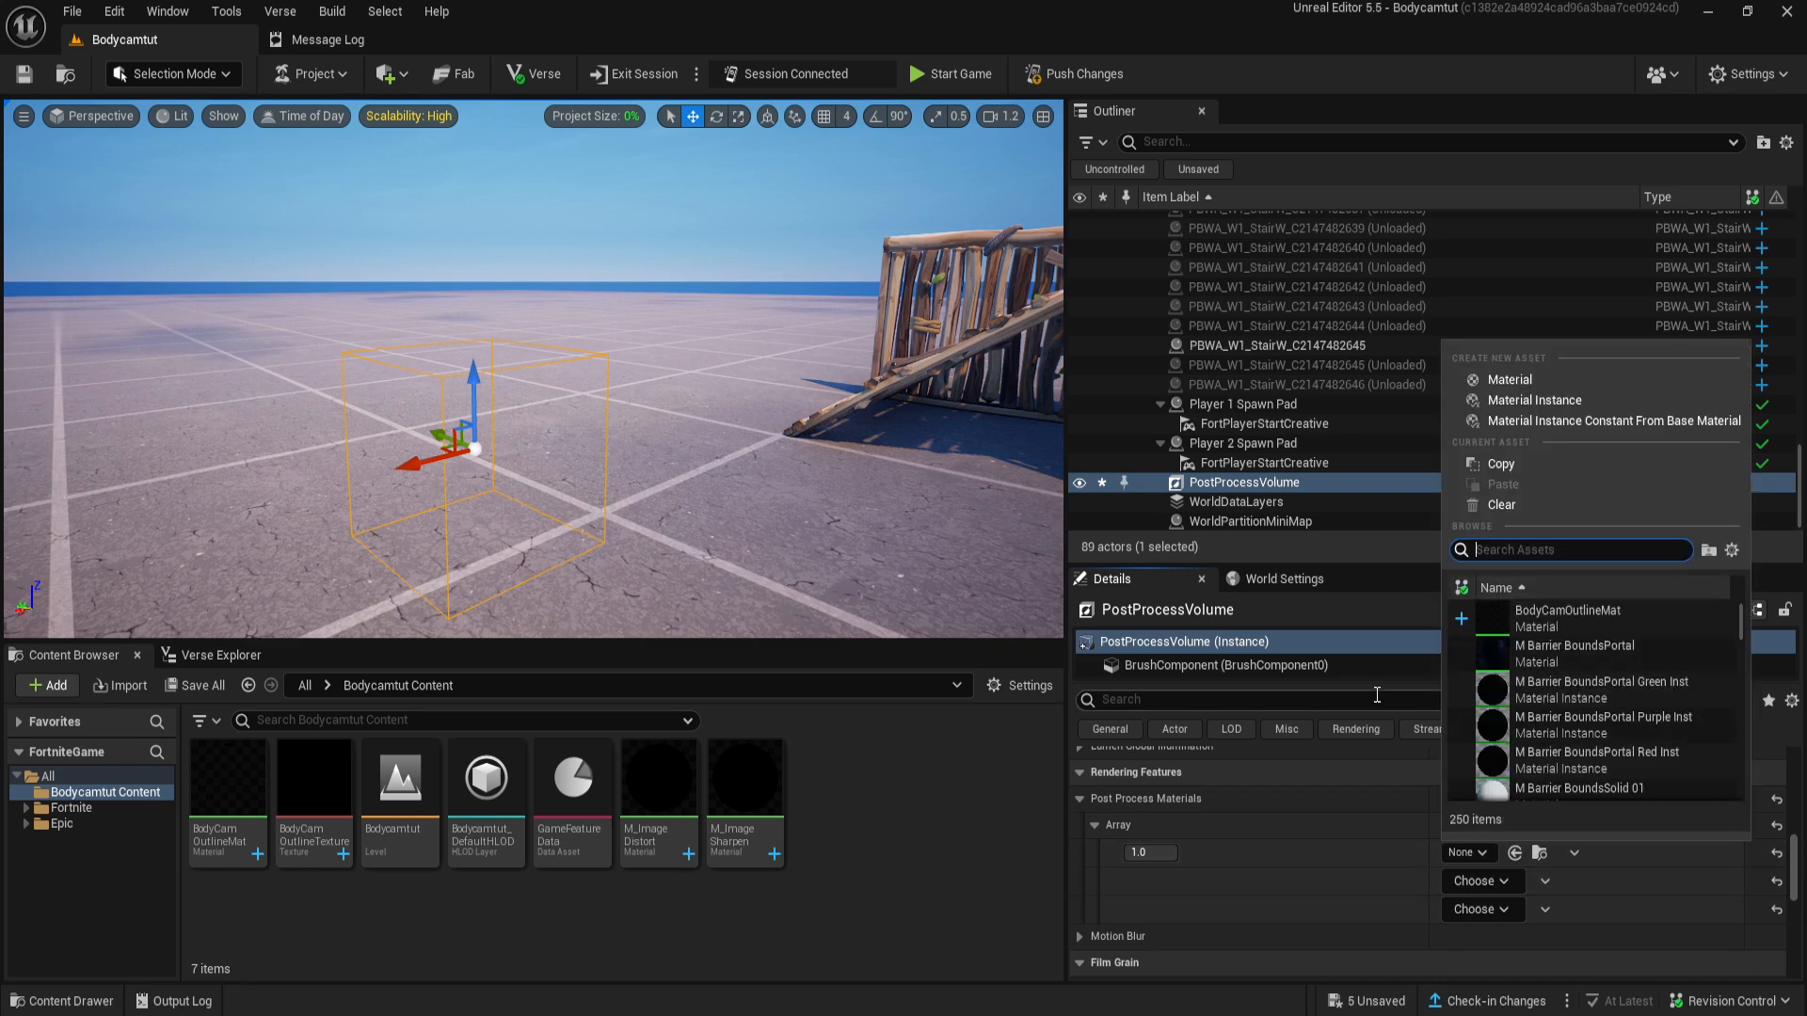
click(1460, 855)
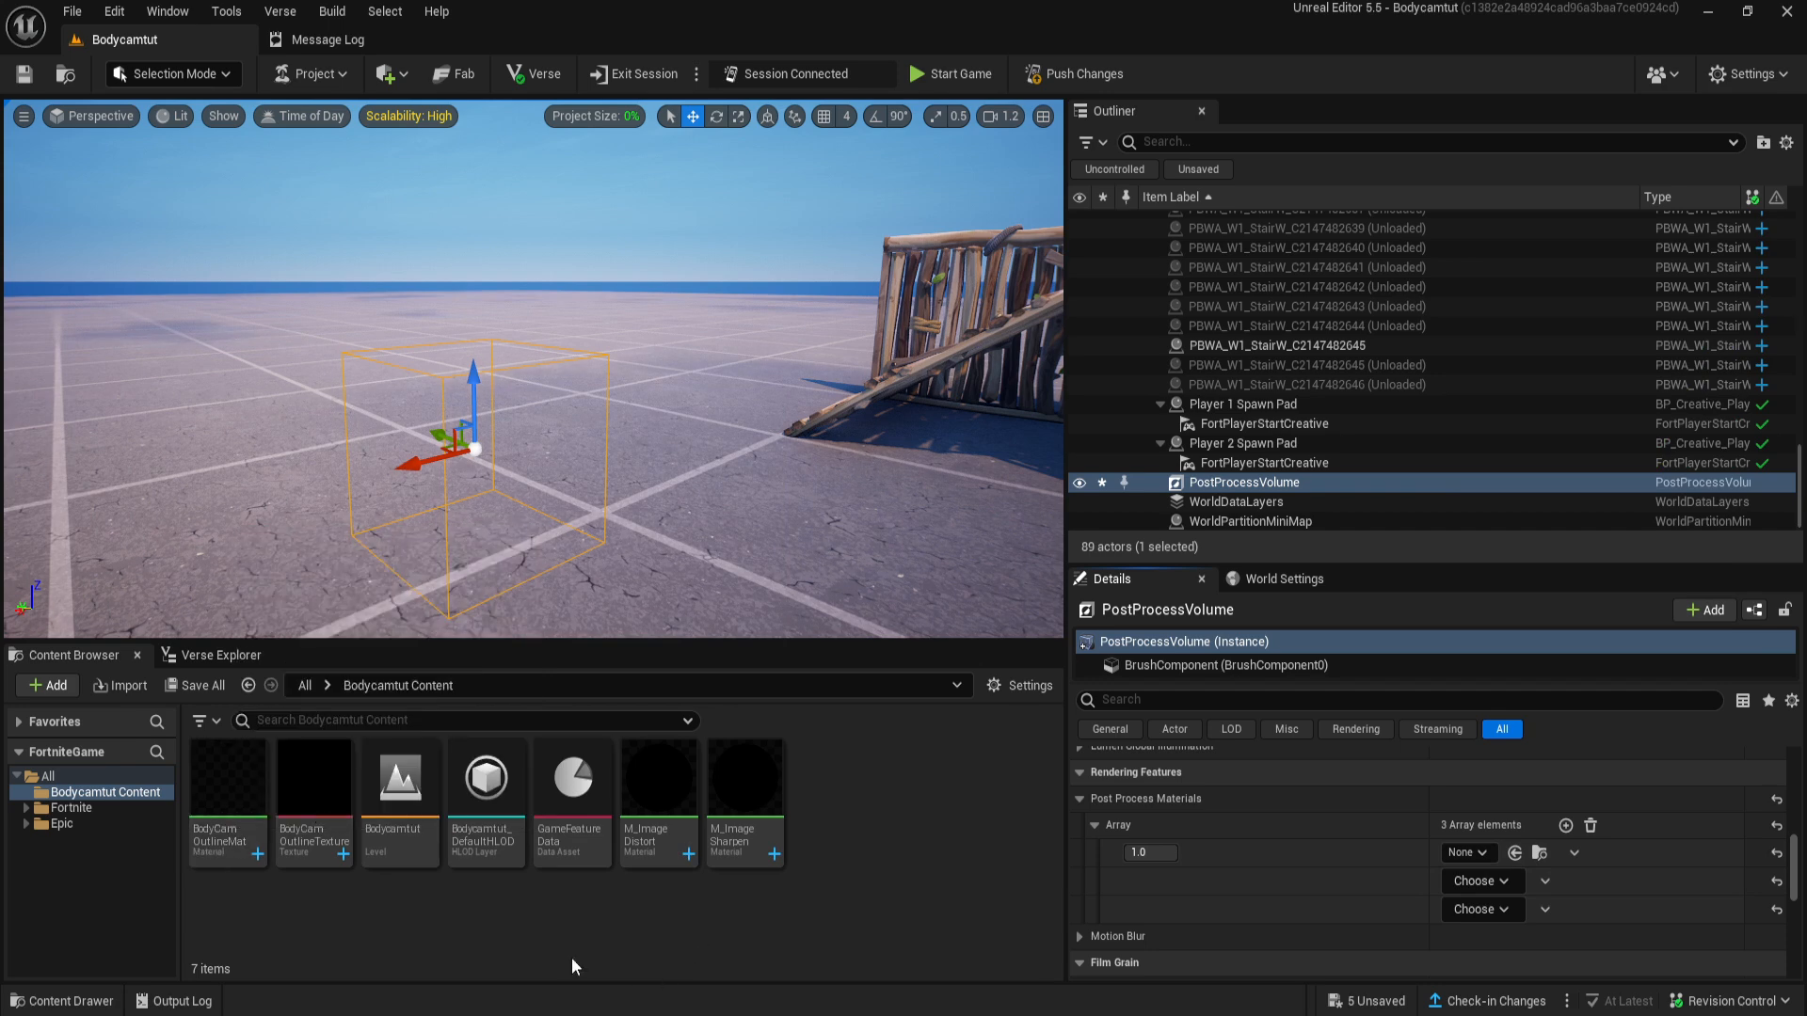
- Examine the BodyCamOutlineMat material's graph, its Post Process, Translucent and Output Alpha settings, and its Texture Sample node
click(224, 800)
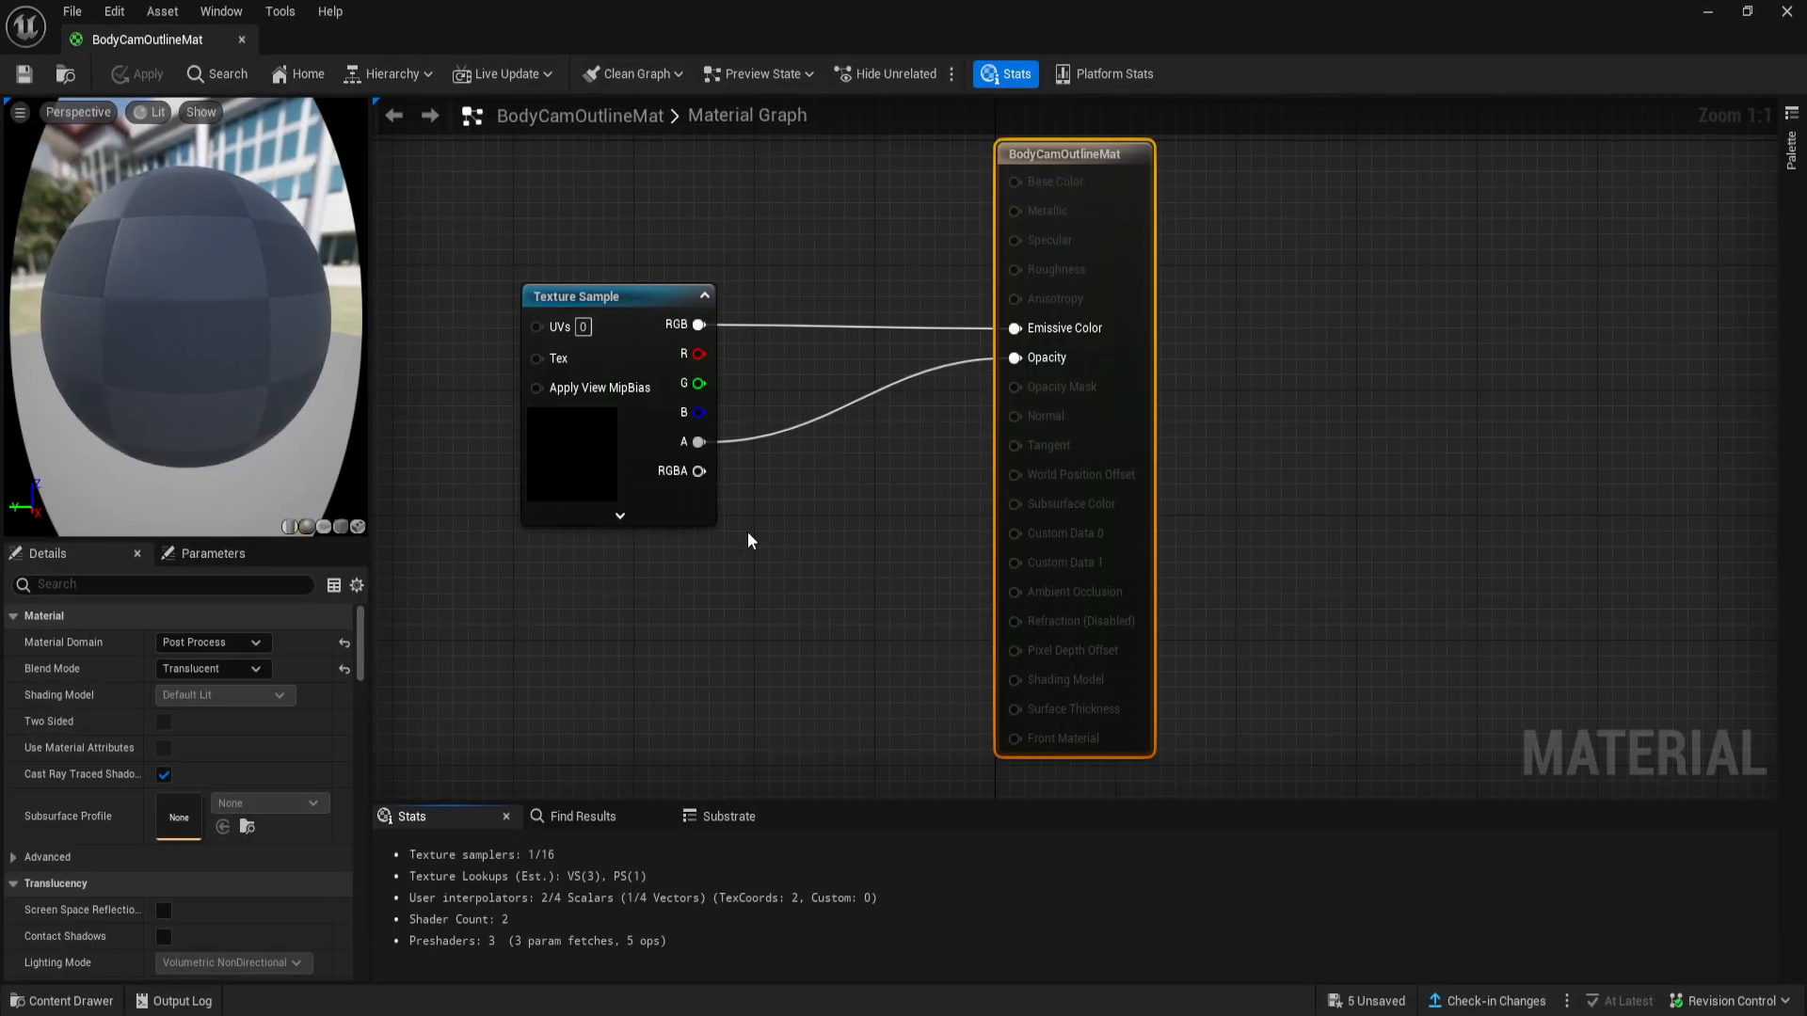
right_drag(747, 533, 804, 608)
scroll(796, 606, down, 1)
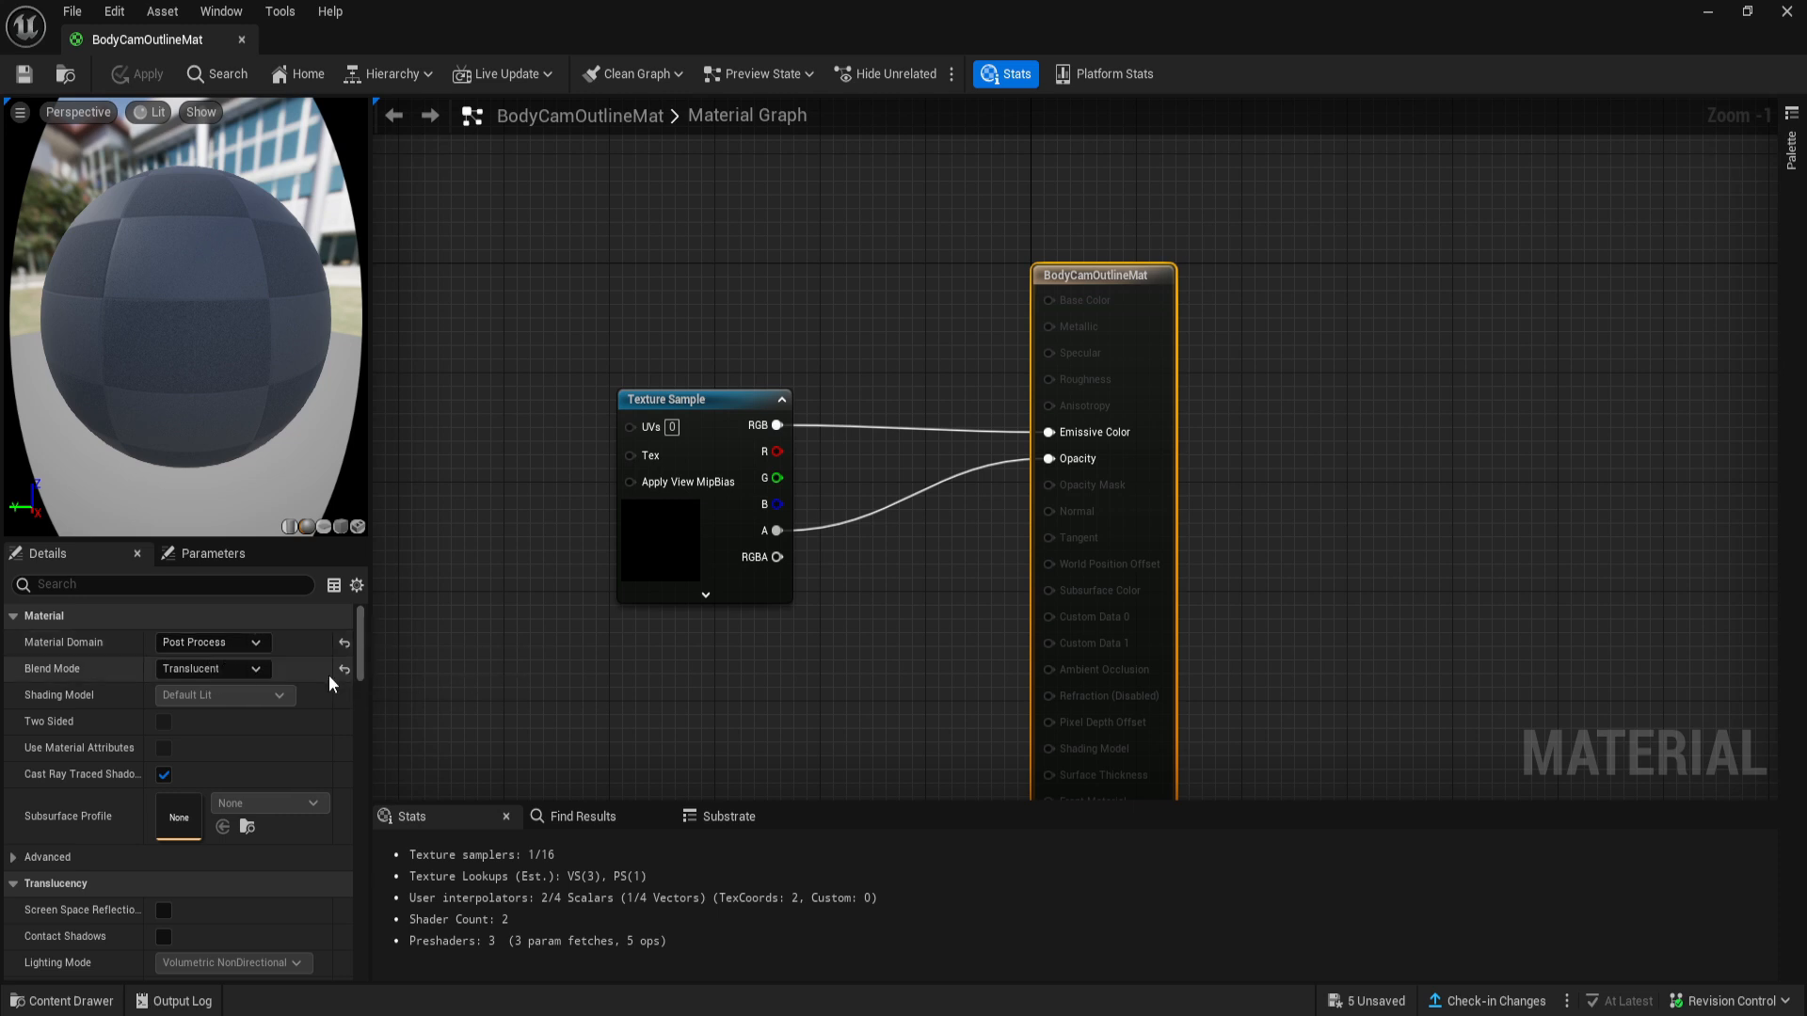
drag(362, 640, 374, 753)
click(162, 769)
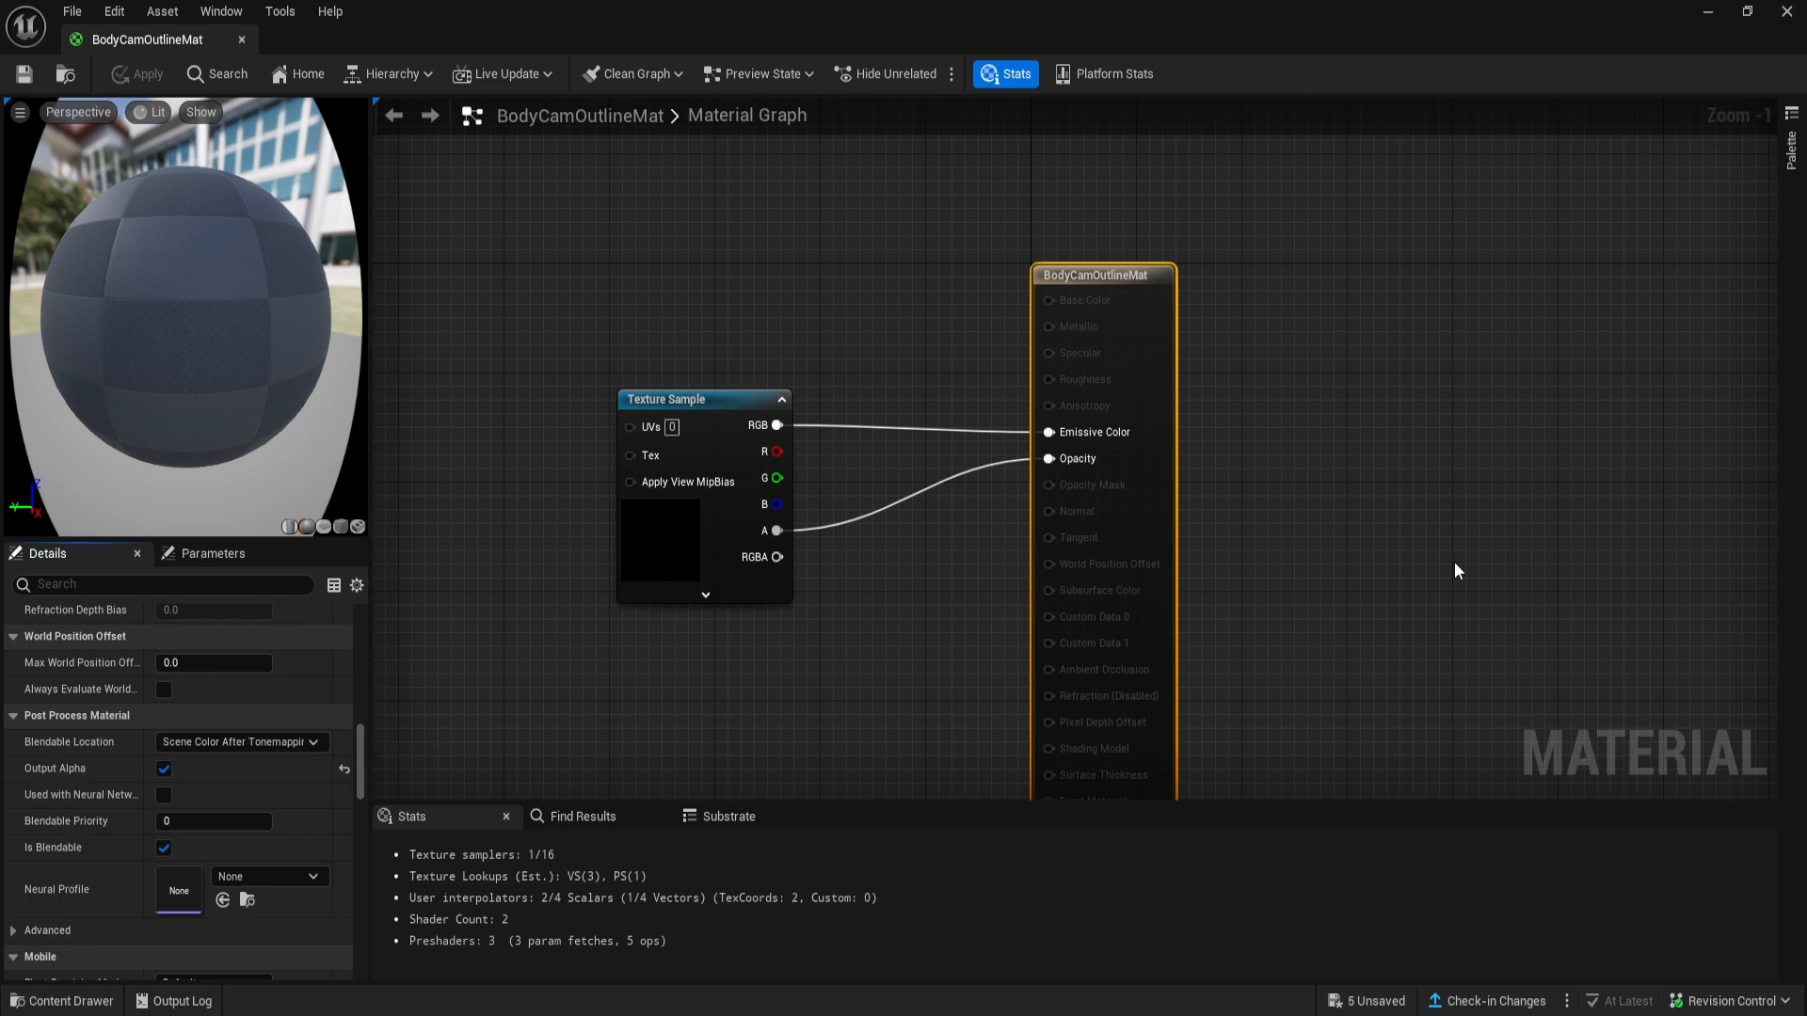
click(655, 551)
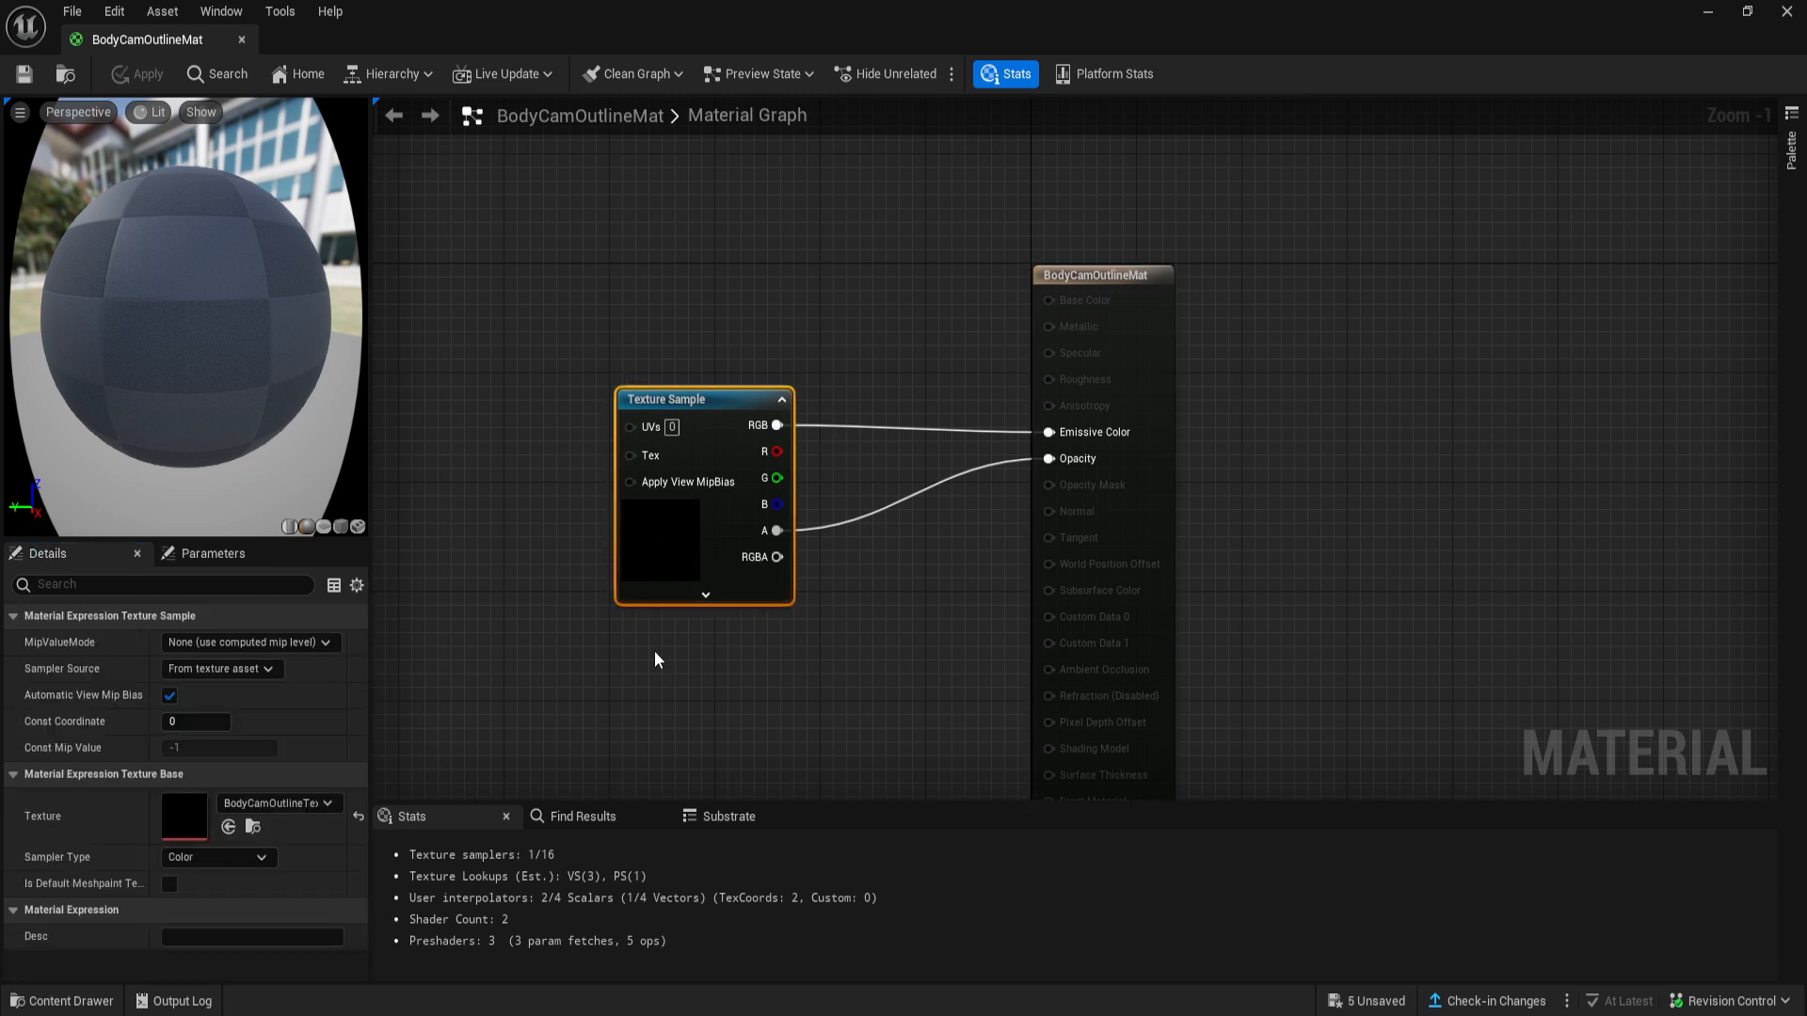
- Inspect the whole BodyCamOutlineTexture image with its transparent centre and return to the level
click(1708, 11)
double_click(320, 856)
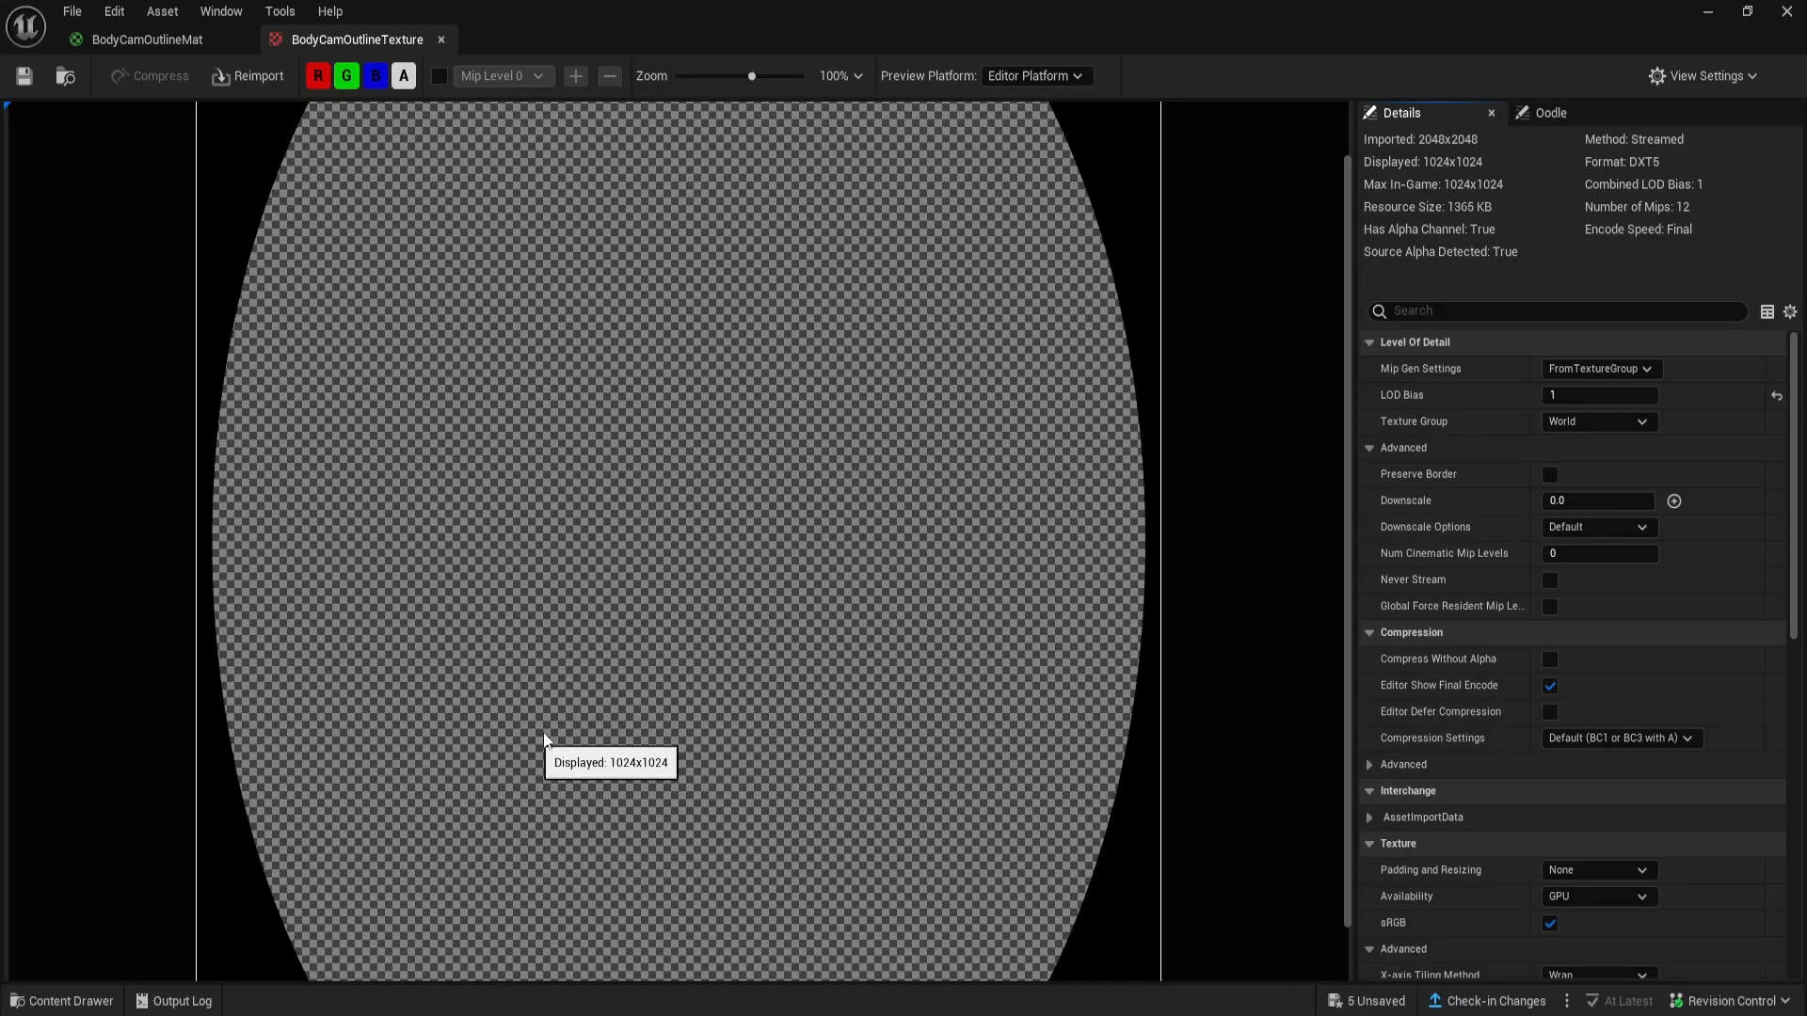
scroll(436, 758, down, 2)
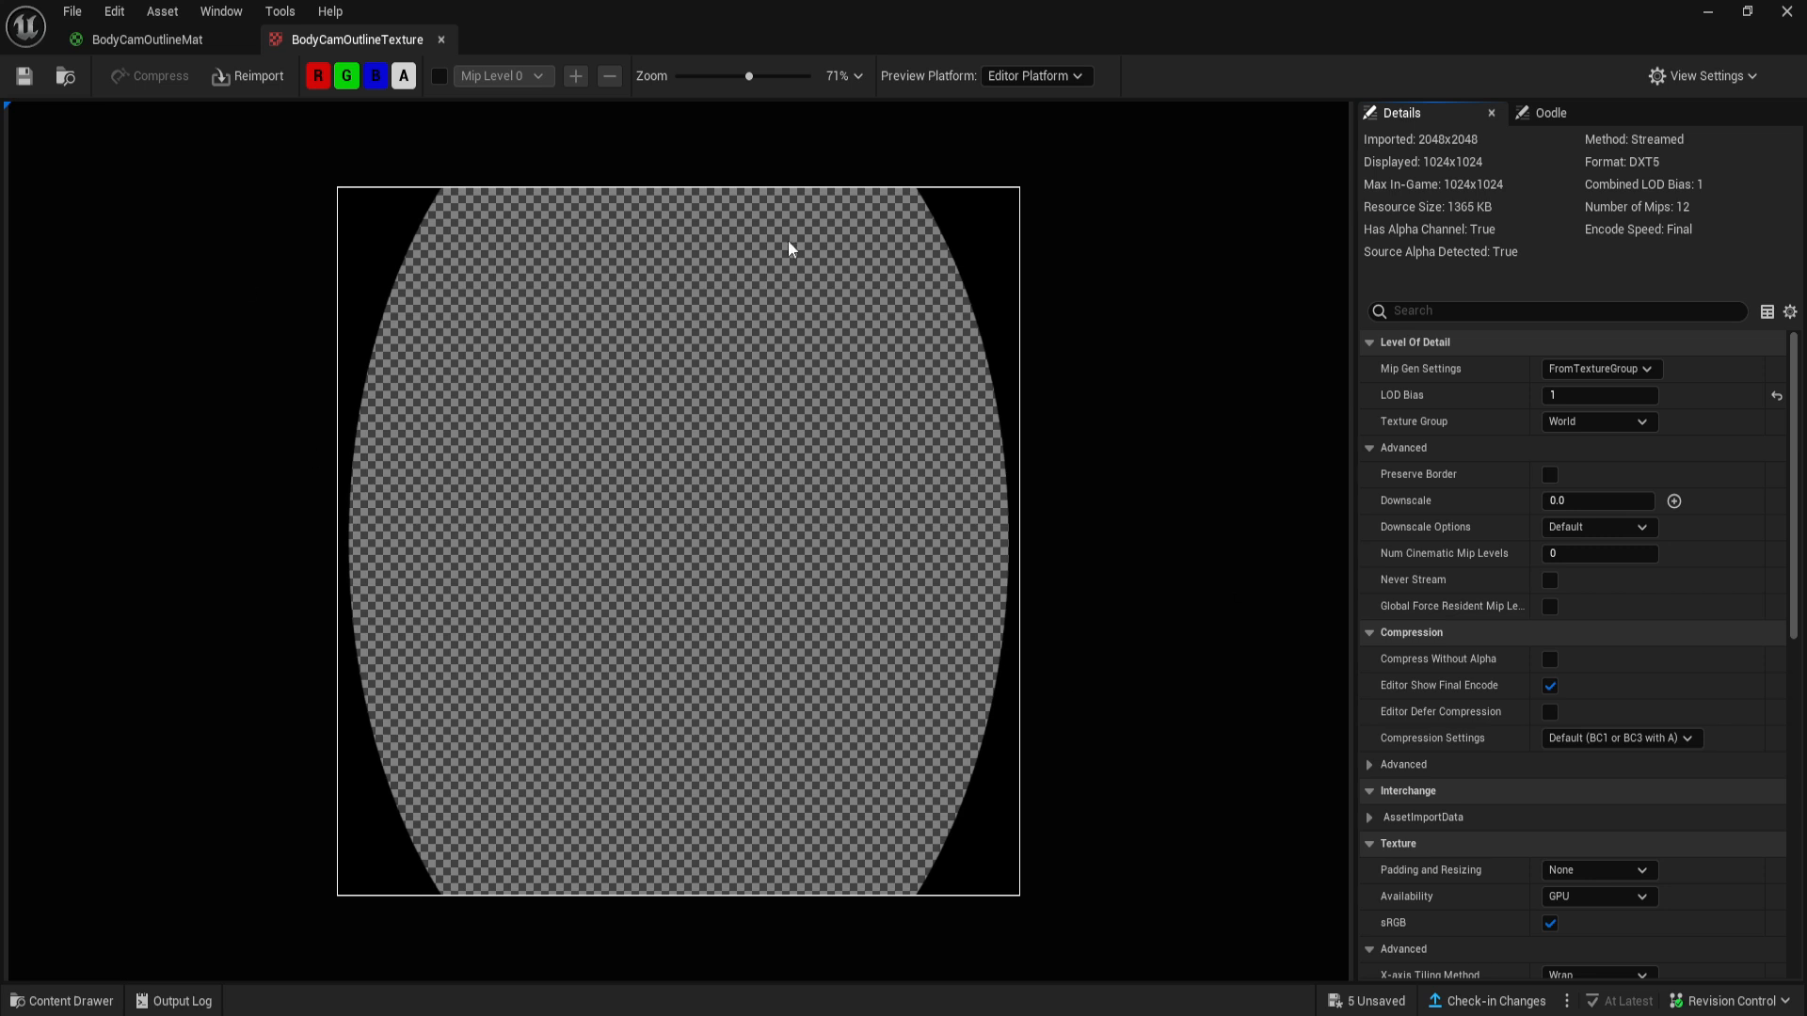
click(113, 39)
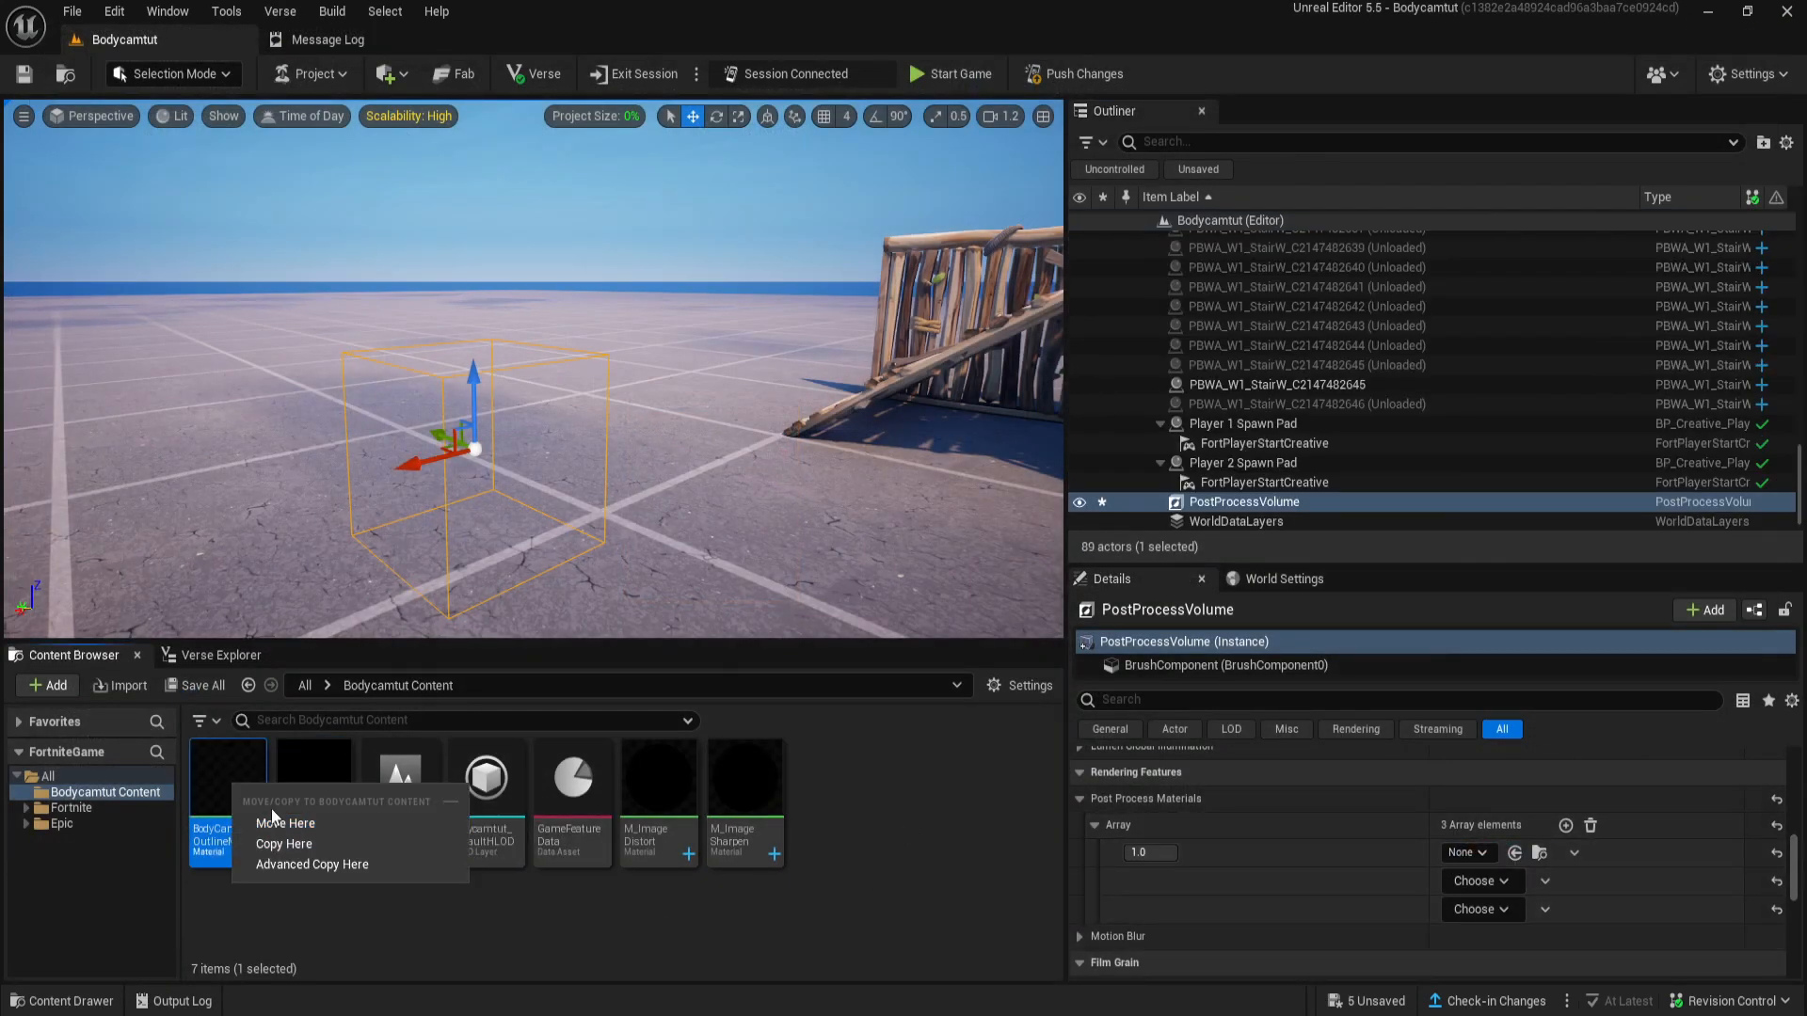
- Assign BodyCamOutlineMat to the first Post Process Materials element and check the outline in the level
drag(222, 800, 1469, 862)
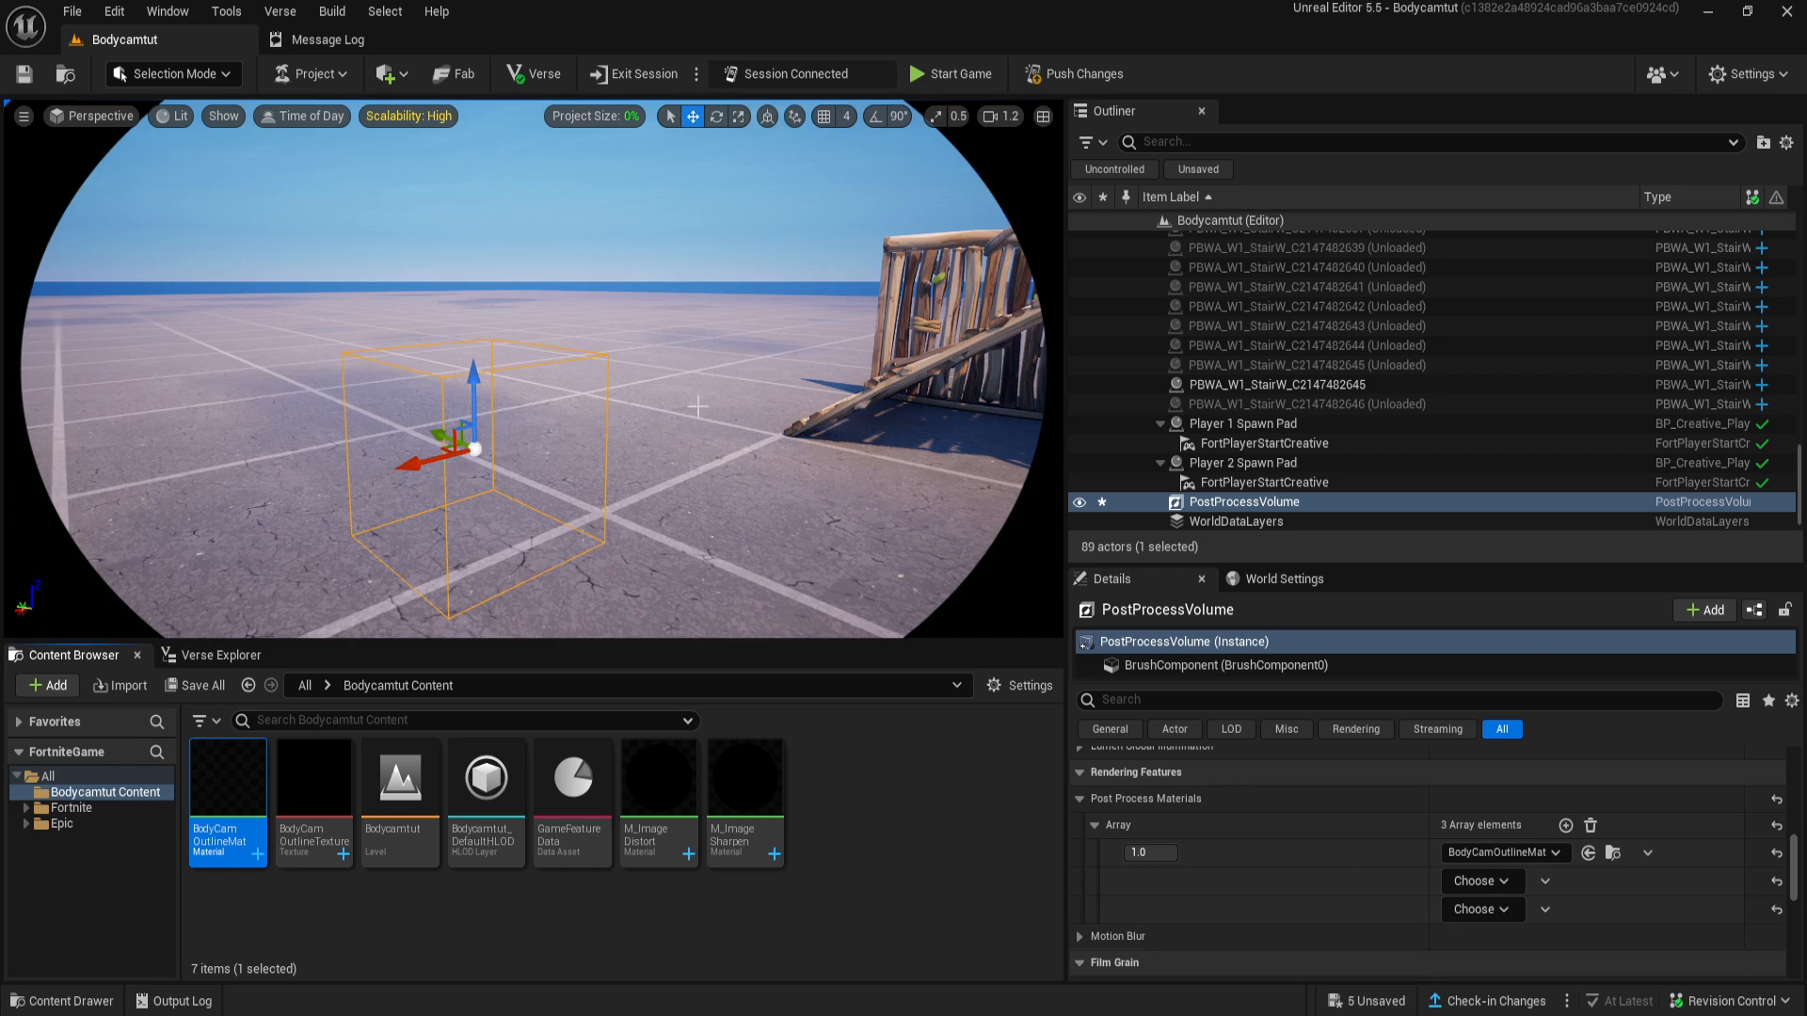
scroll(607, 384, up, 2)
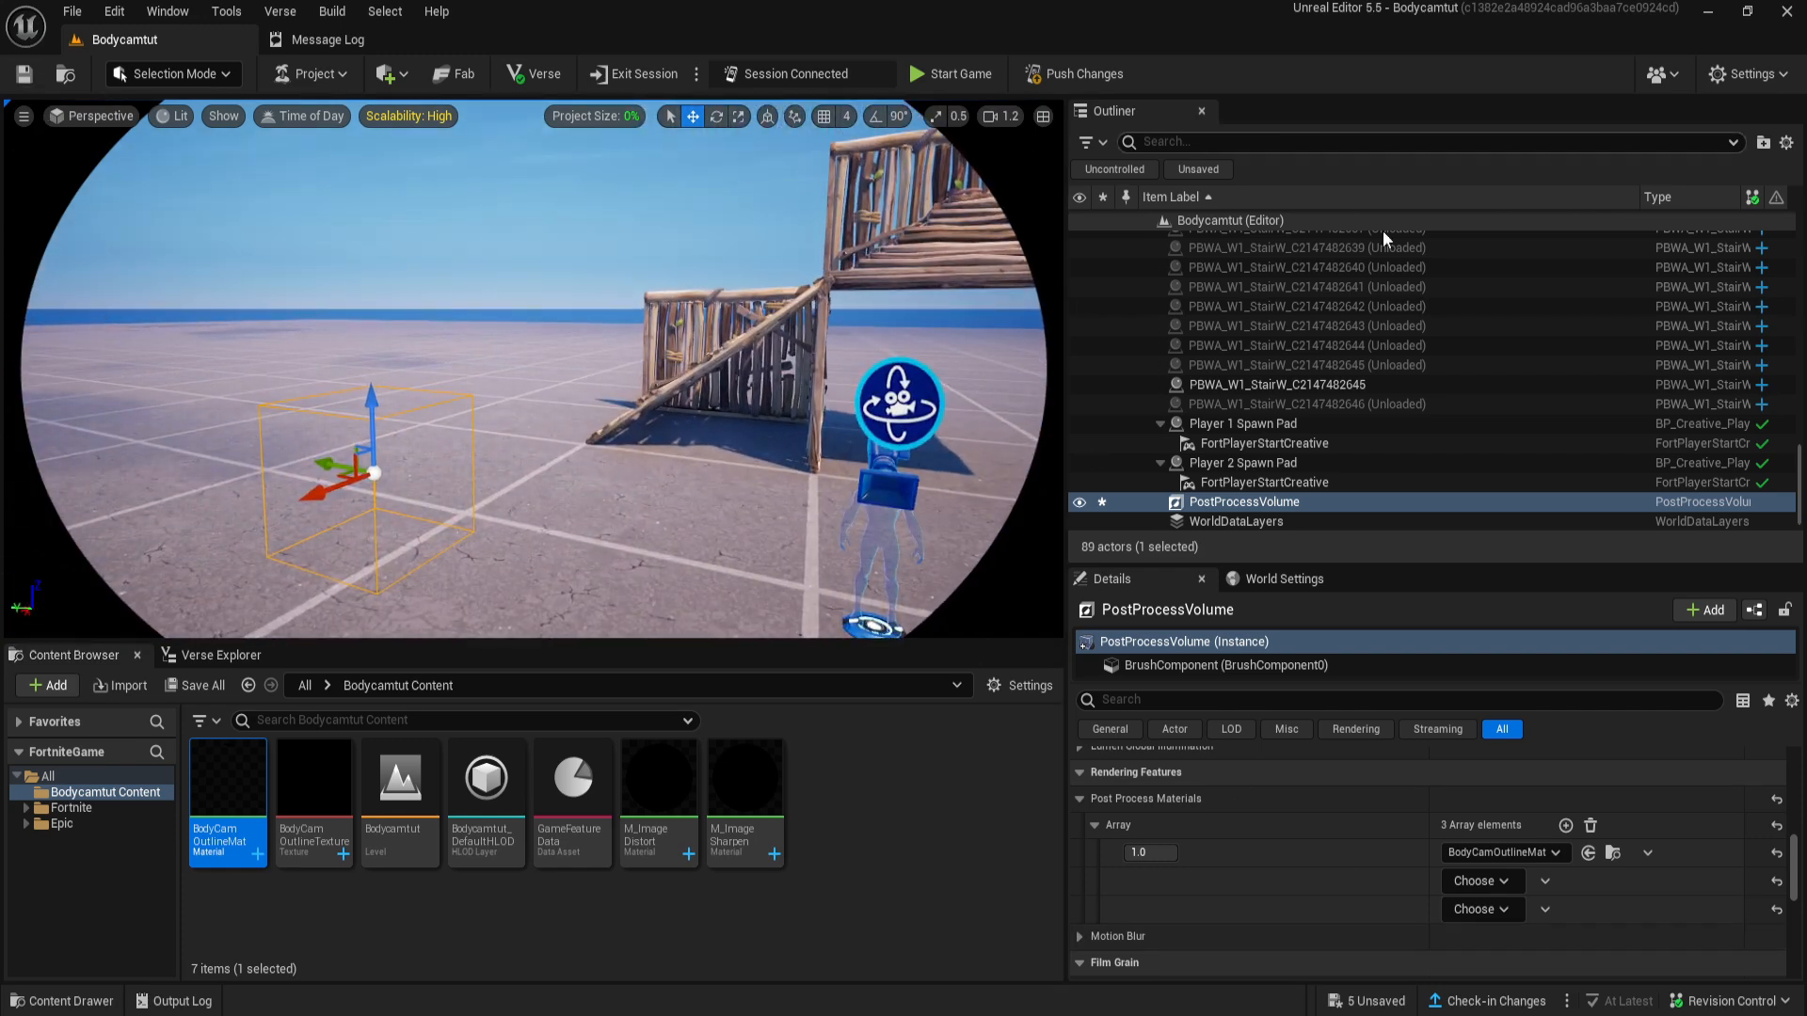
mouse_move(628, 558)
right_down()
mouse_move(666, 480)
mouse_move(646, 540)
mouse_move(612, 545)
right_up()
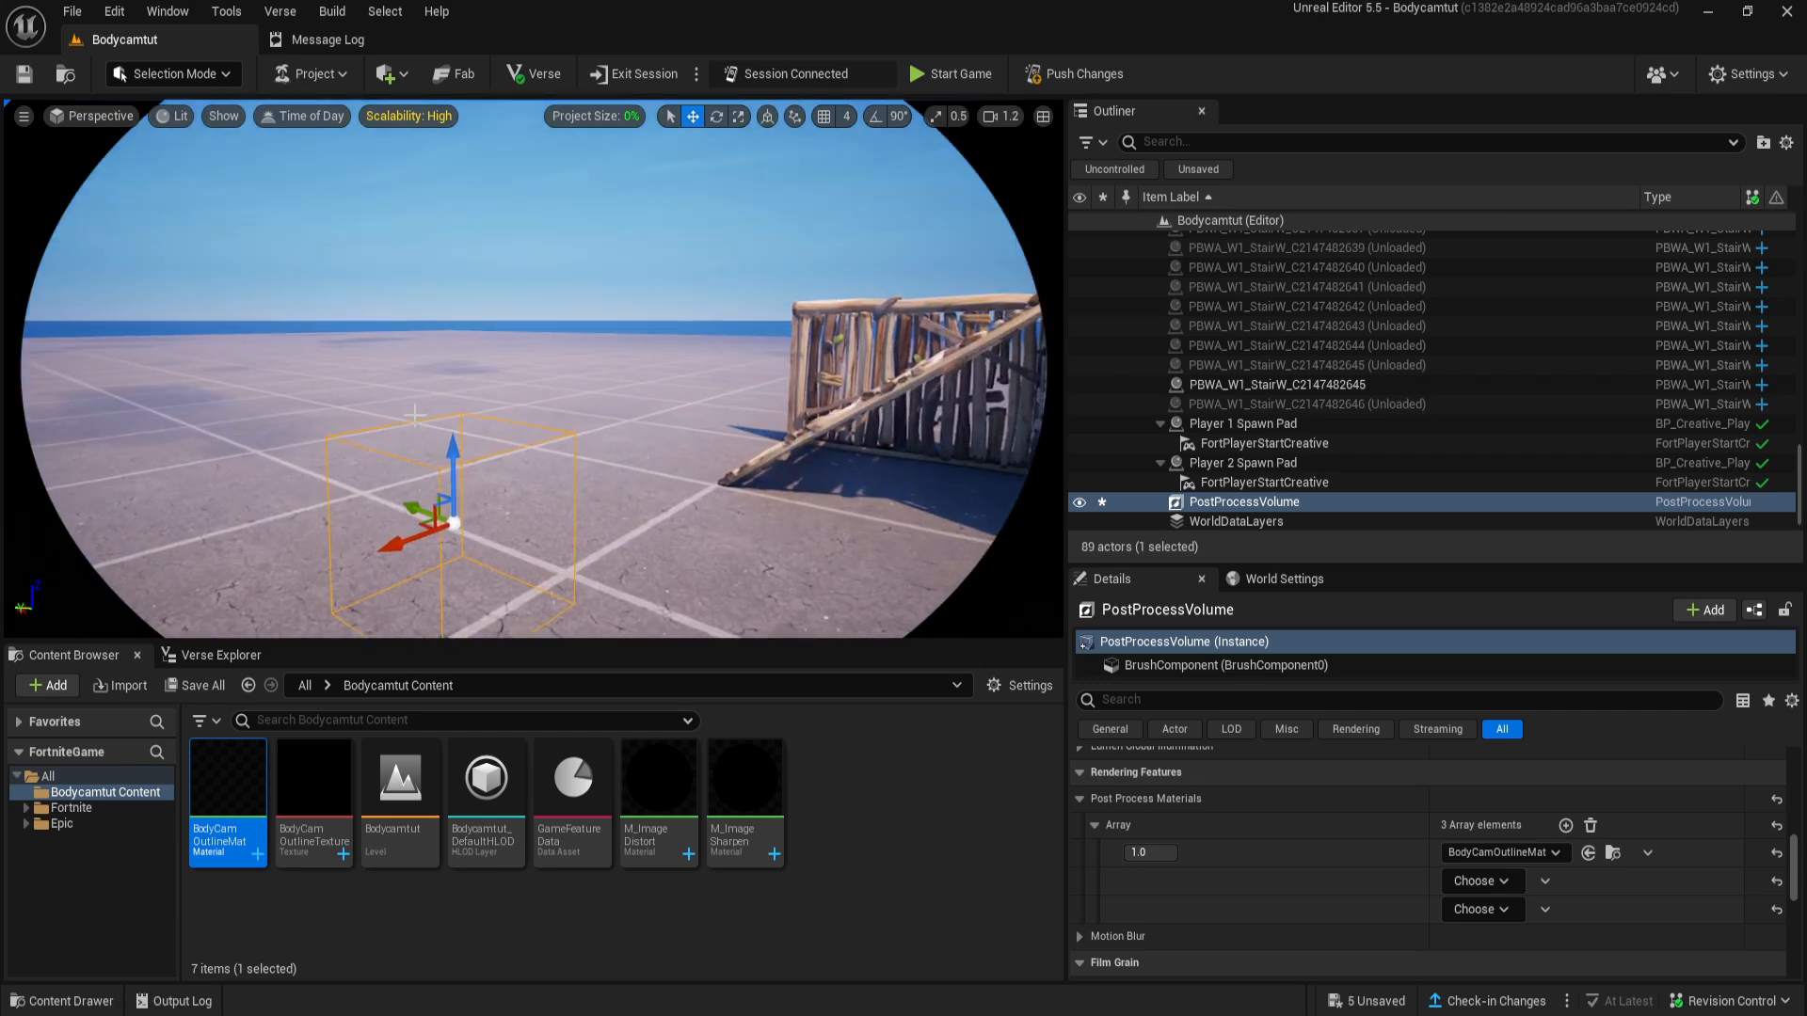
- Make the second Post Process Materials element an asset reference
click(894, 814)
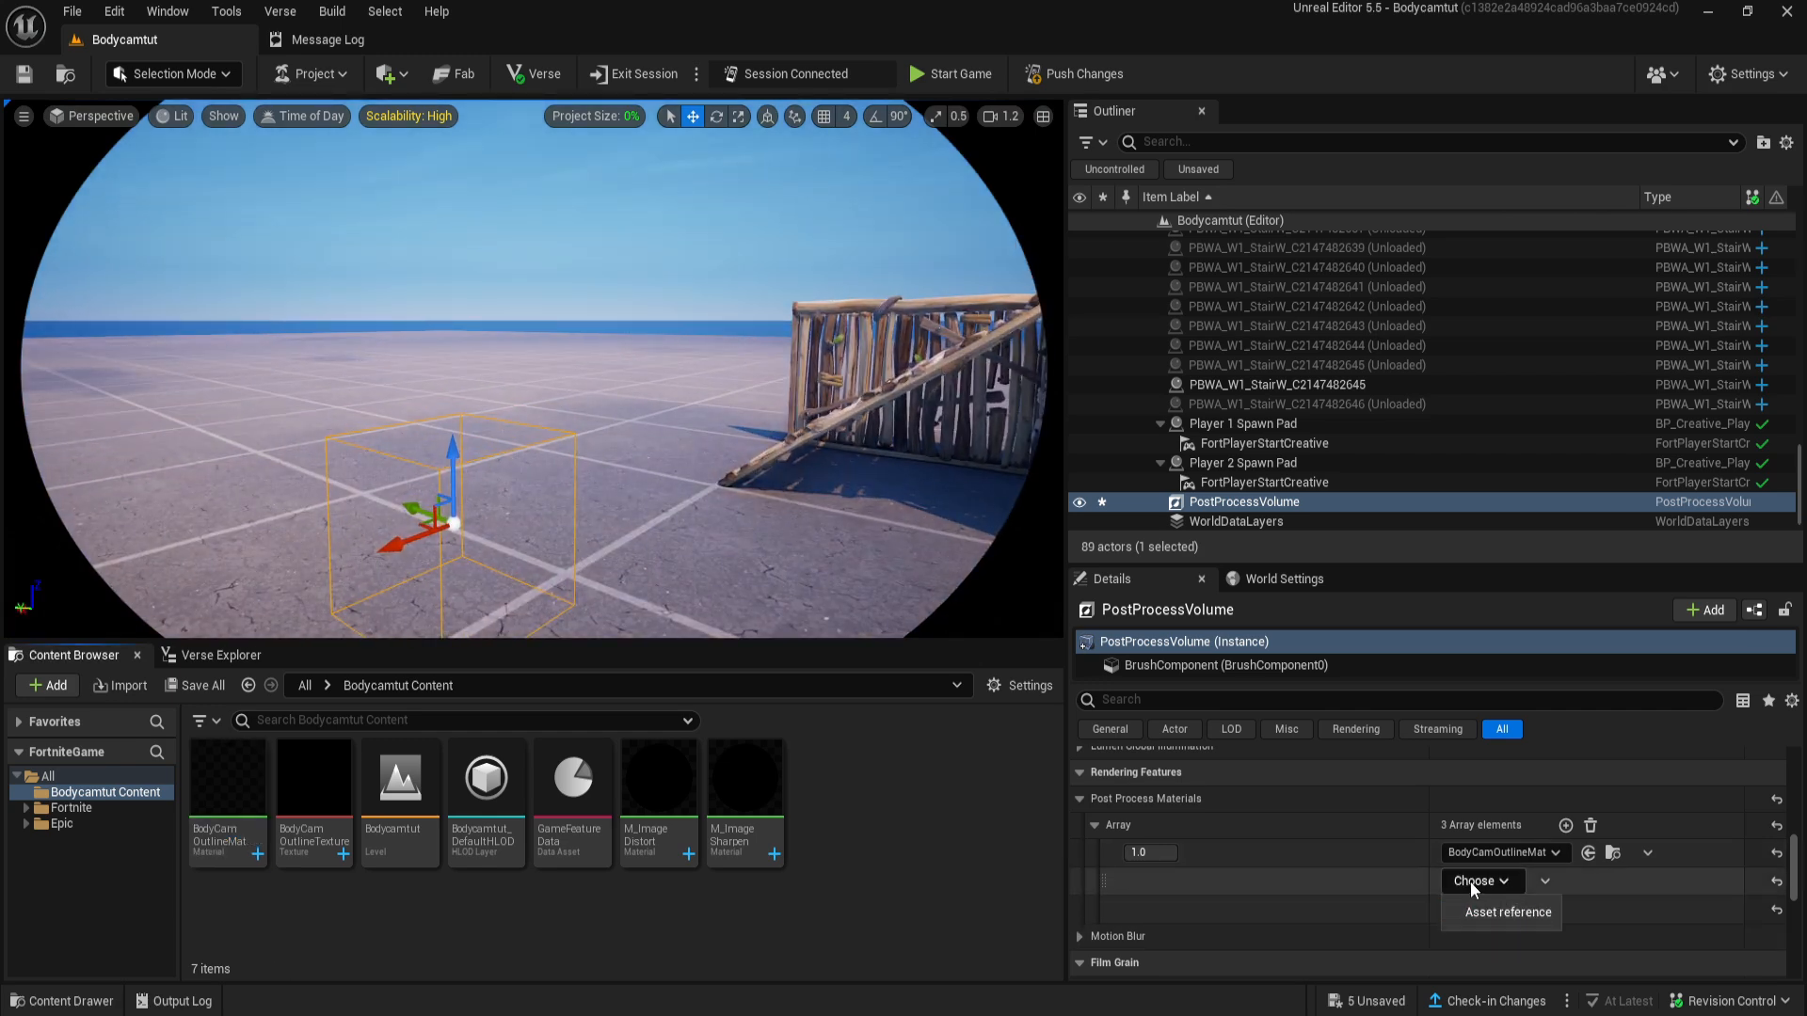
click(1471, 881)
click(1503, 922)
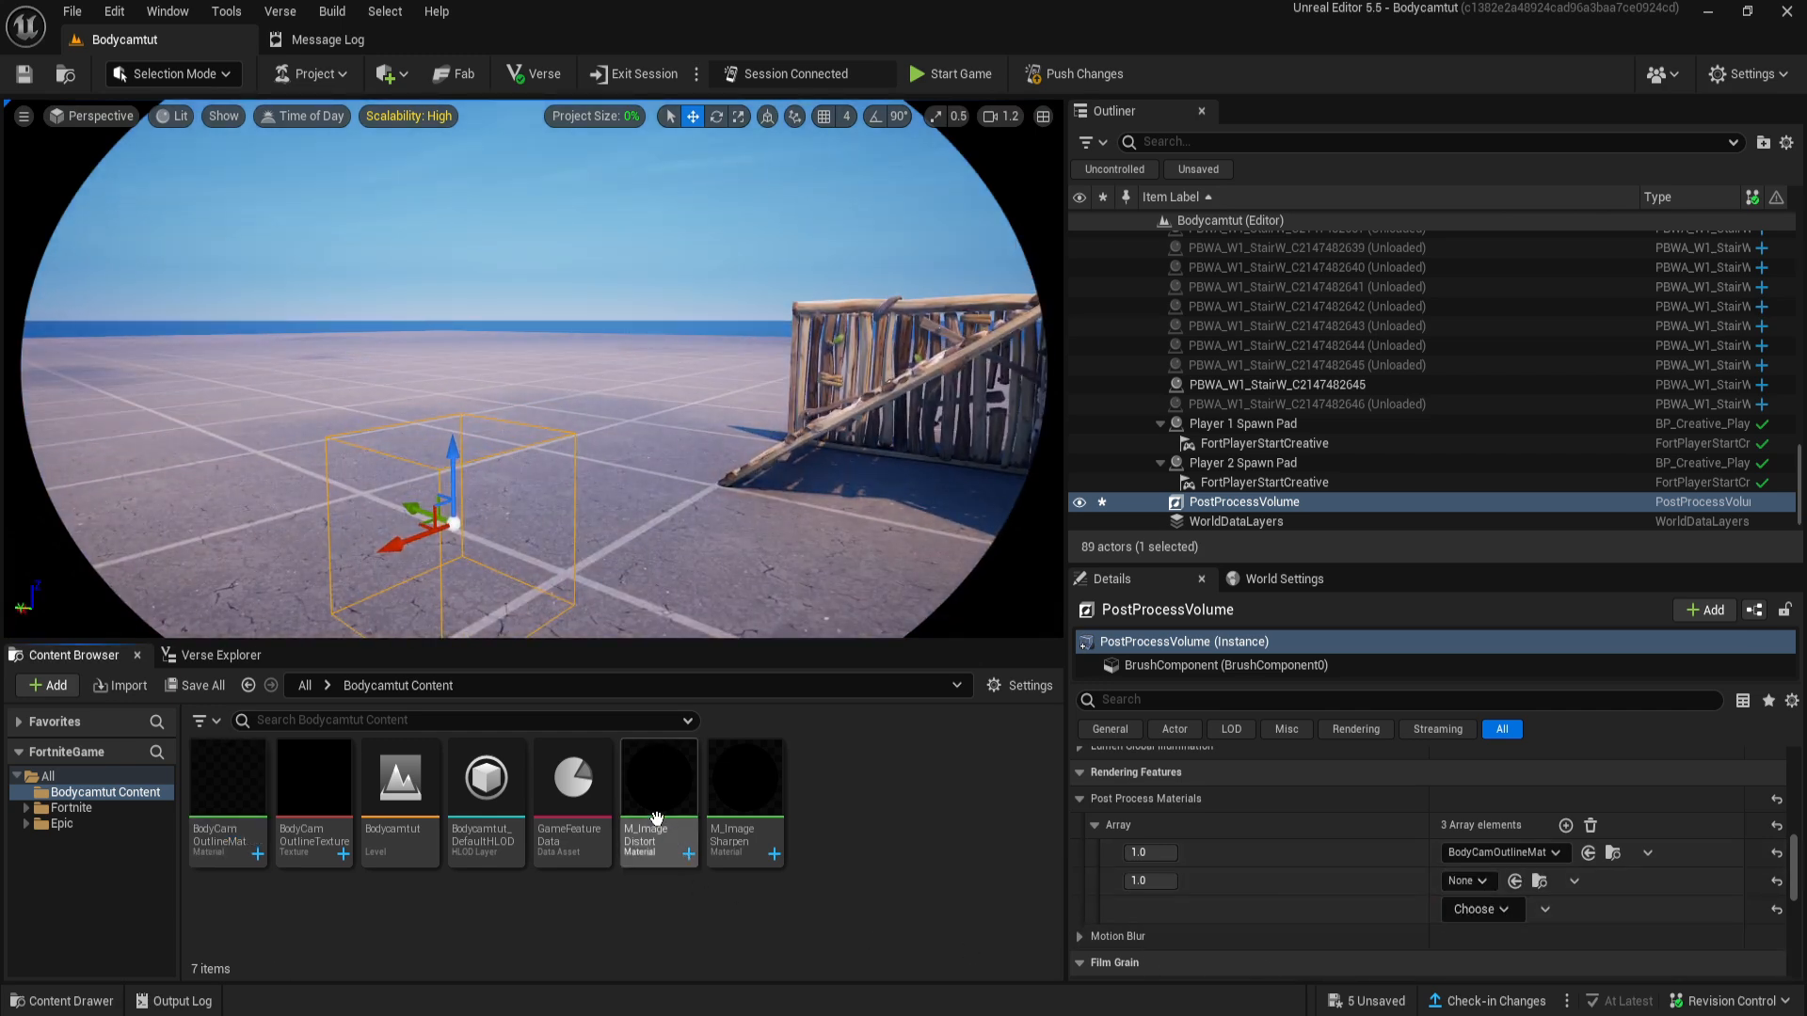
- Examine the node graph of the M_ImageDistort material, including its Intensity section
double_click(679, 792)
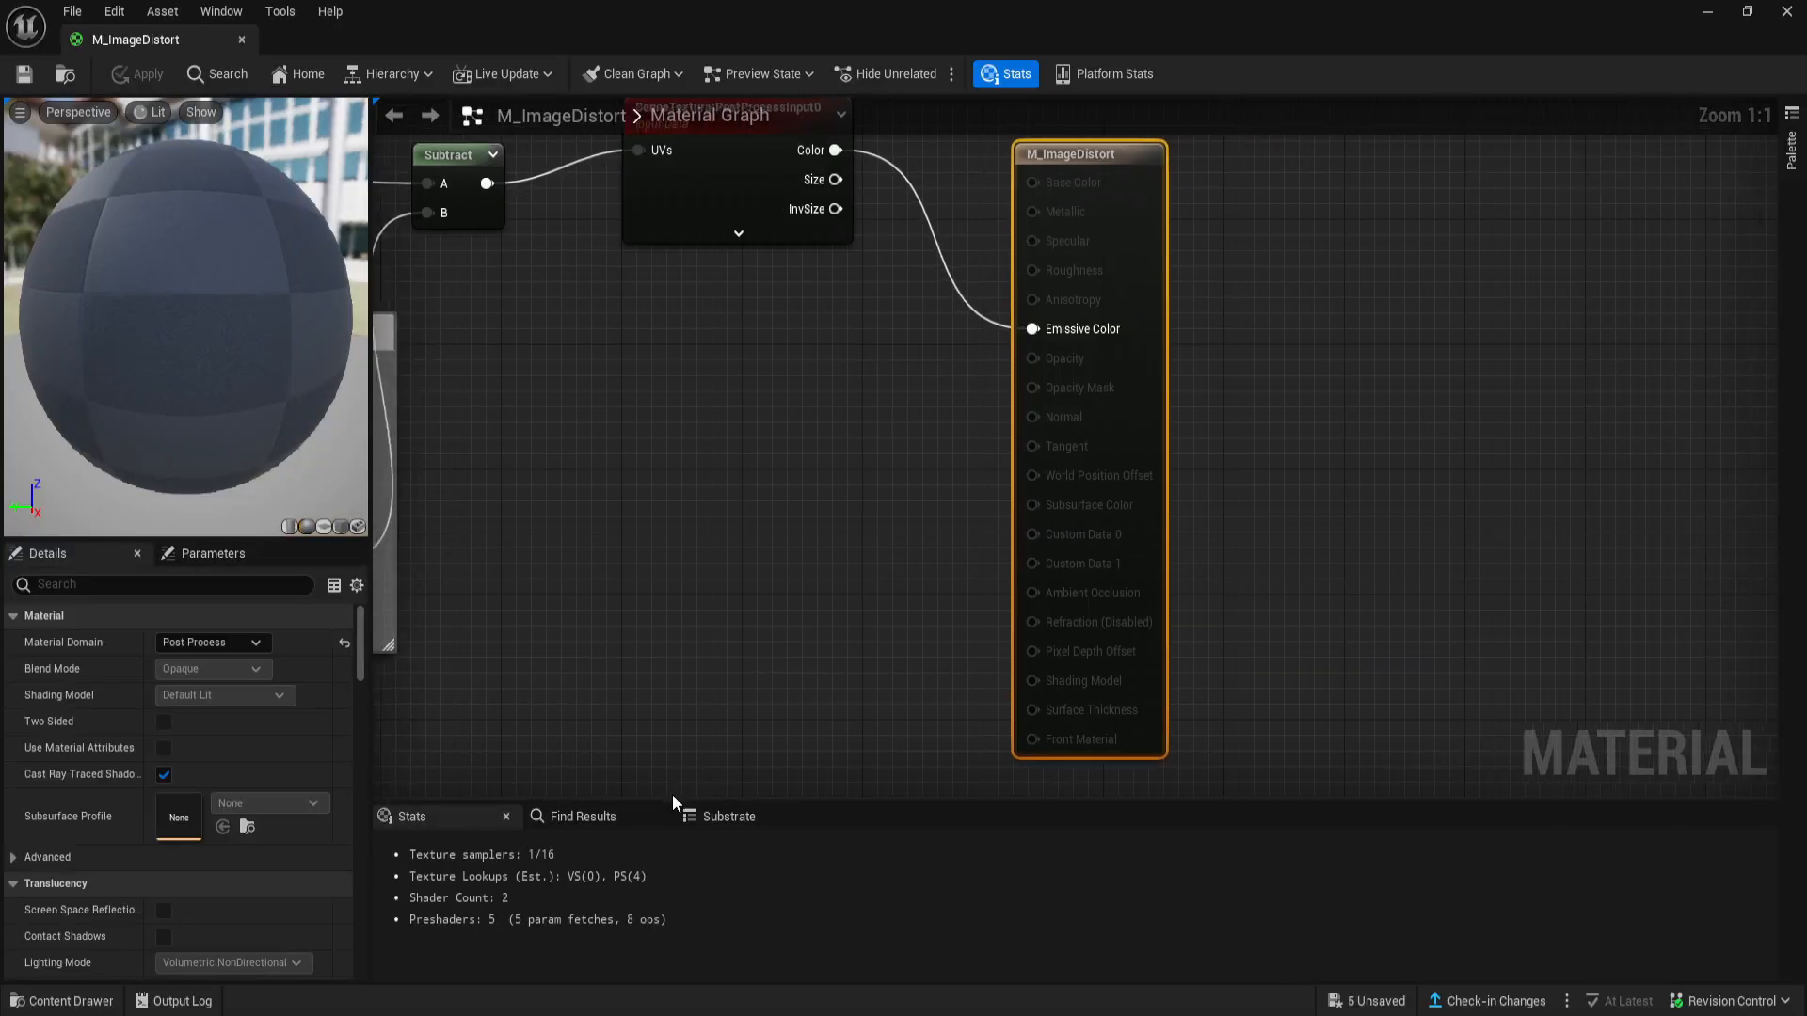
scroll(1004, 678, down, 4)
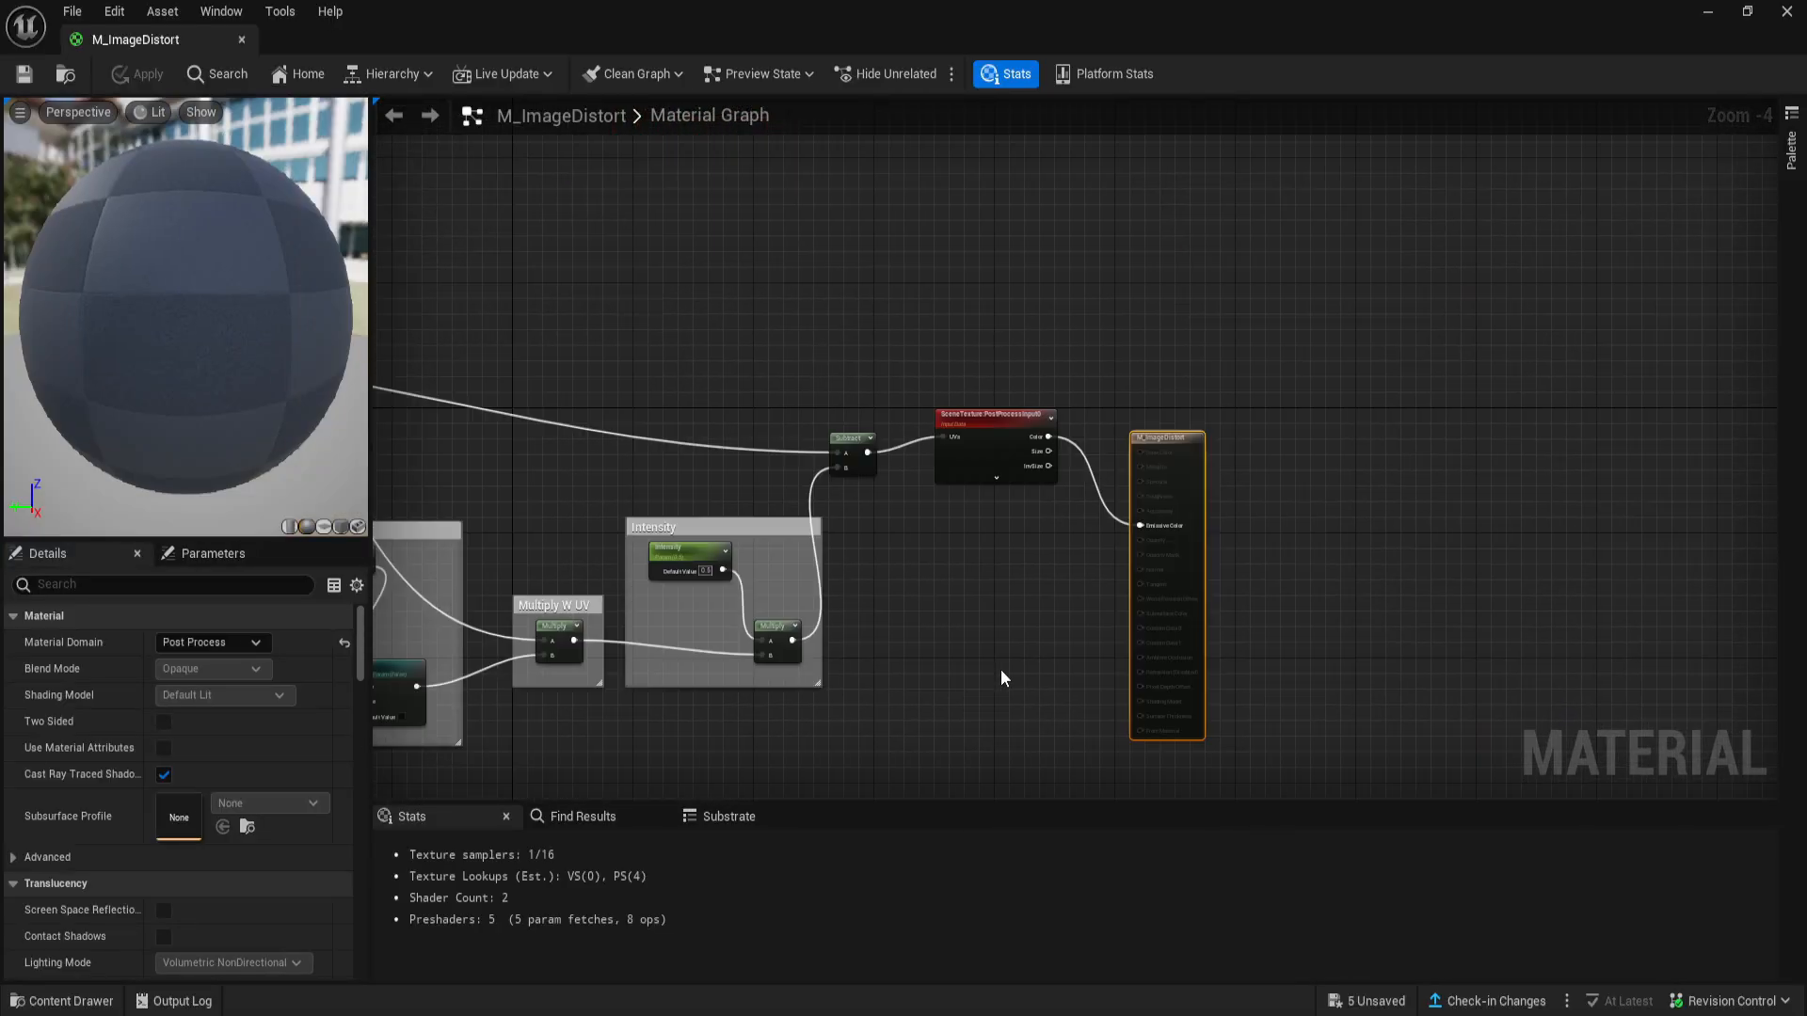
right_drag(710, 702, 887, 669)
scroll(885, 683, down, 2)
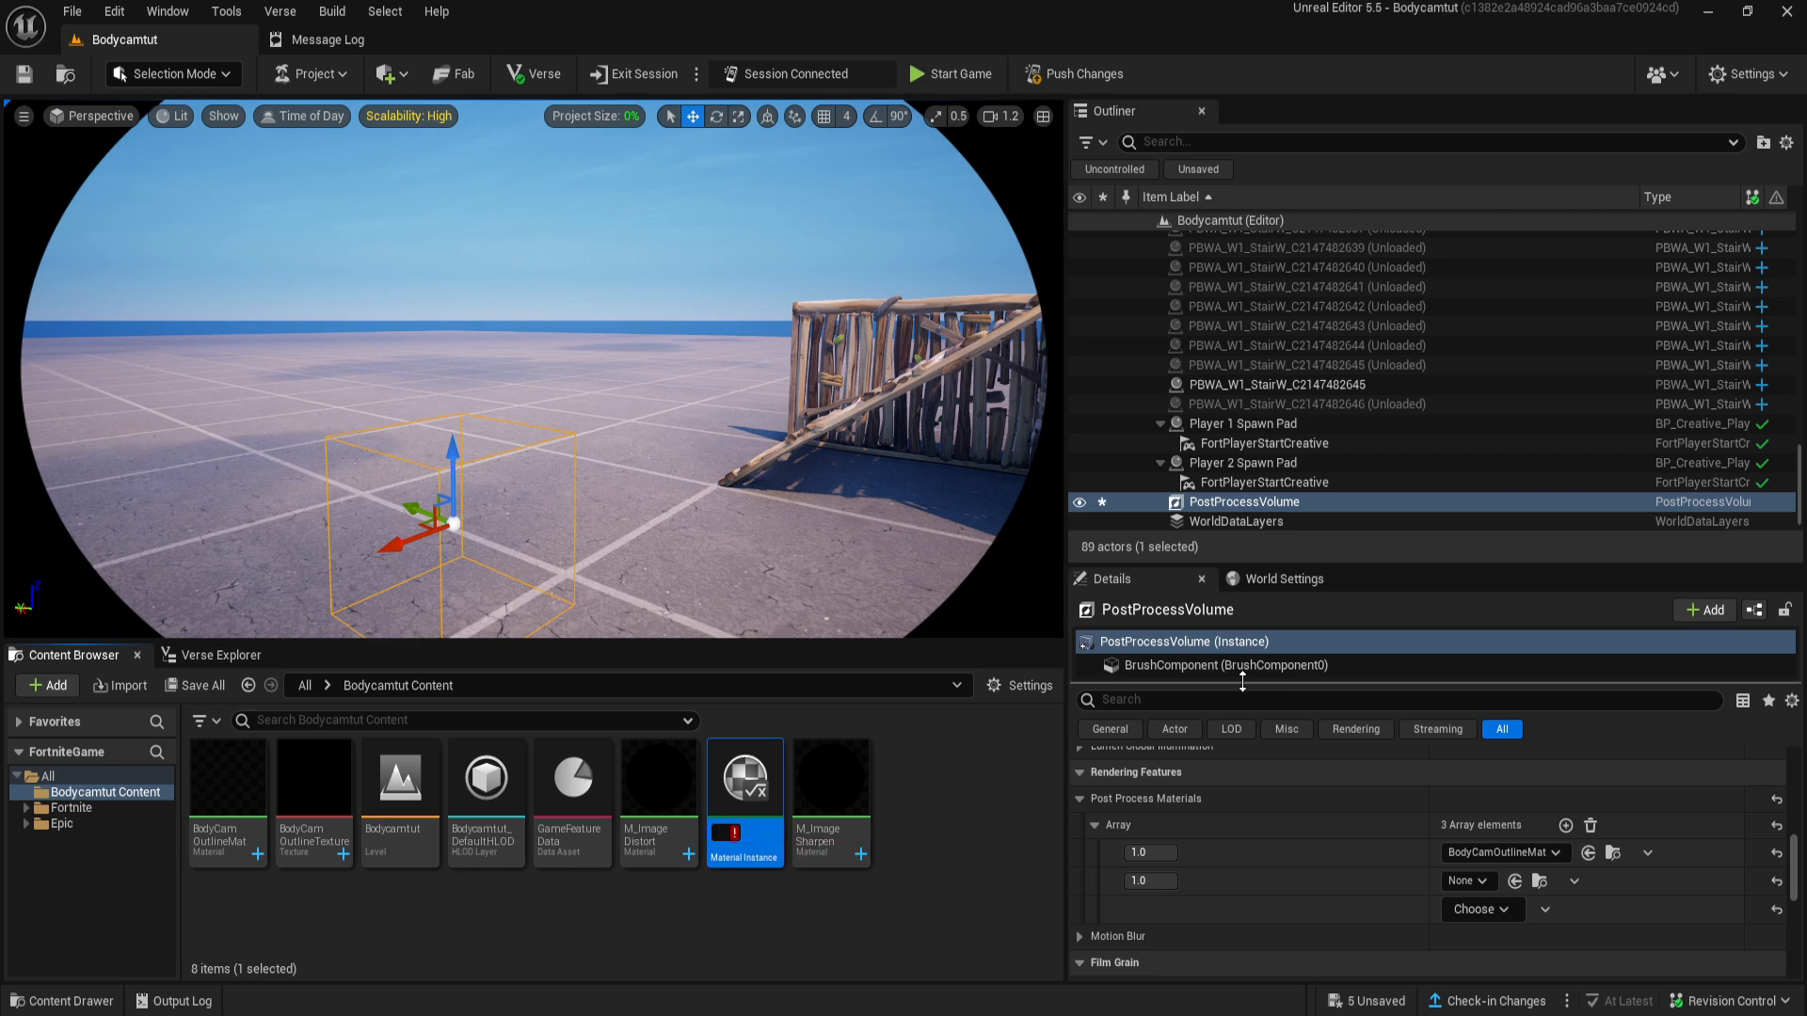
- Create a material instance of M_ImageDistort and name it ImageDistort
text(tor)
key(Return)
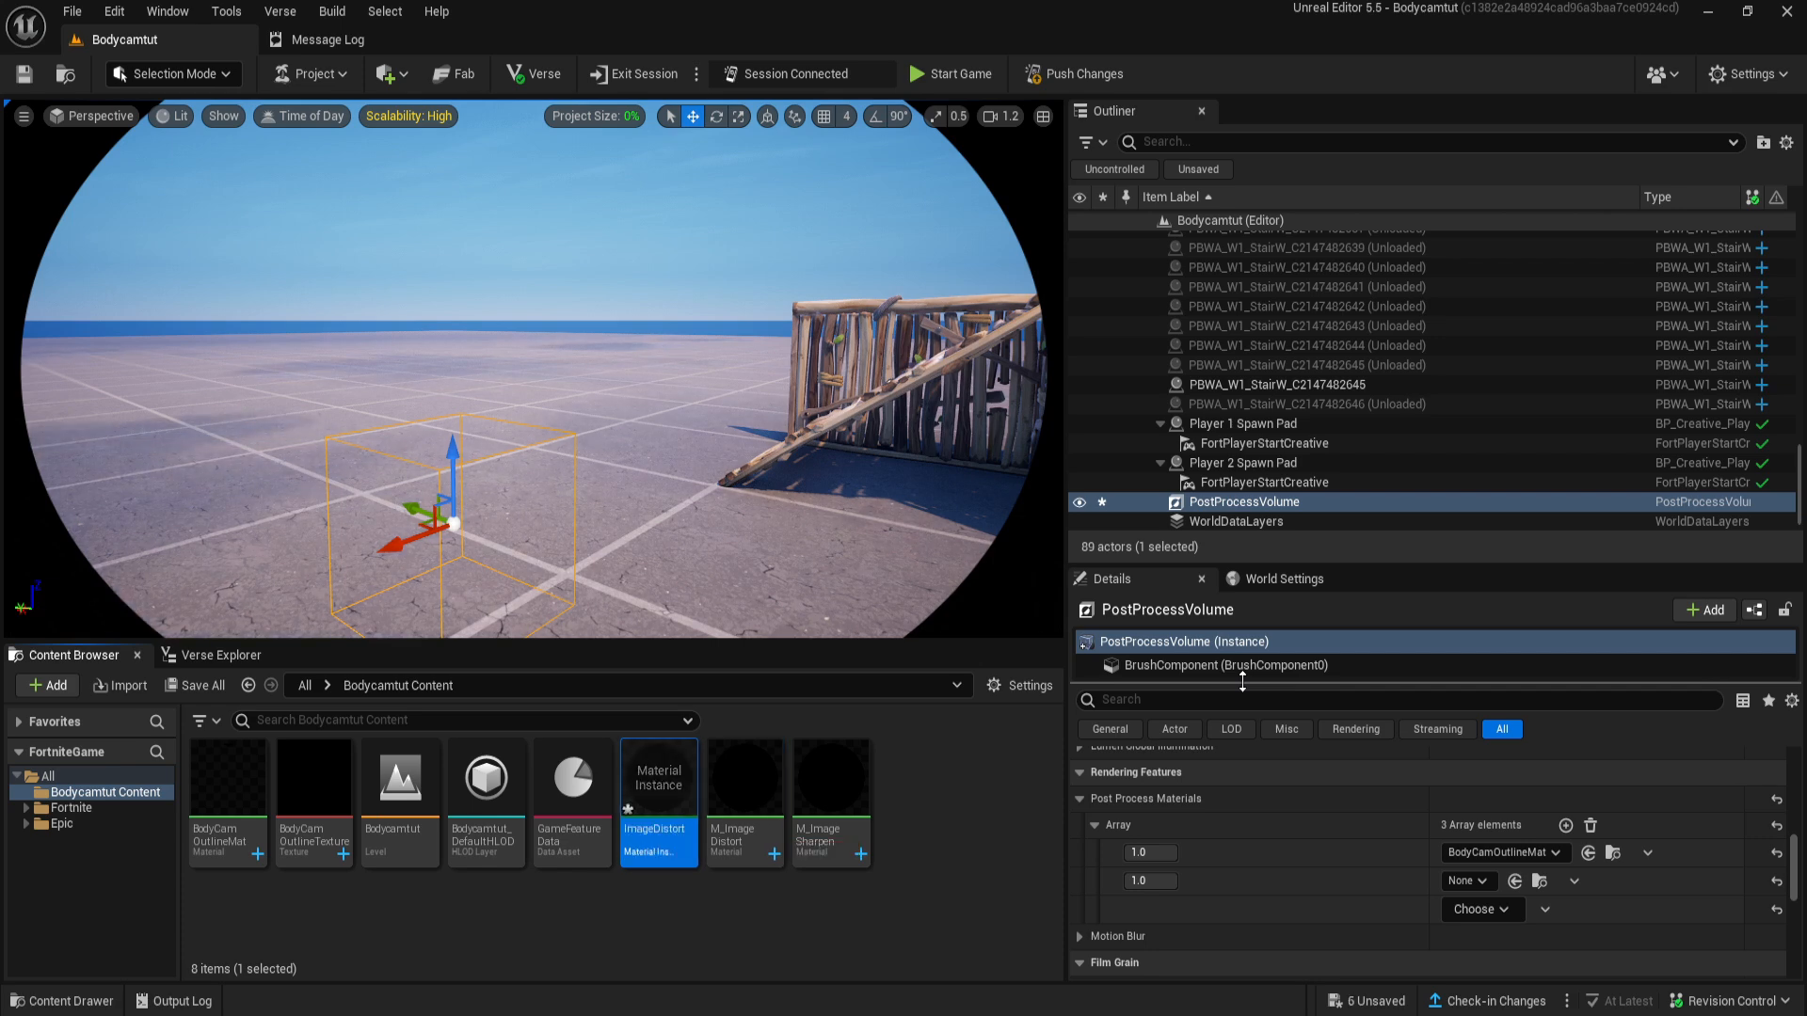
- Enable the Area Falloff, Area Radisu and Intensity overrides in the ImageDistort instance and set them to about 0.53, 0.58 and 0.50
double_click(677, 809)
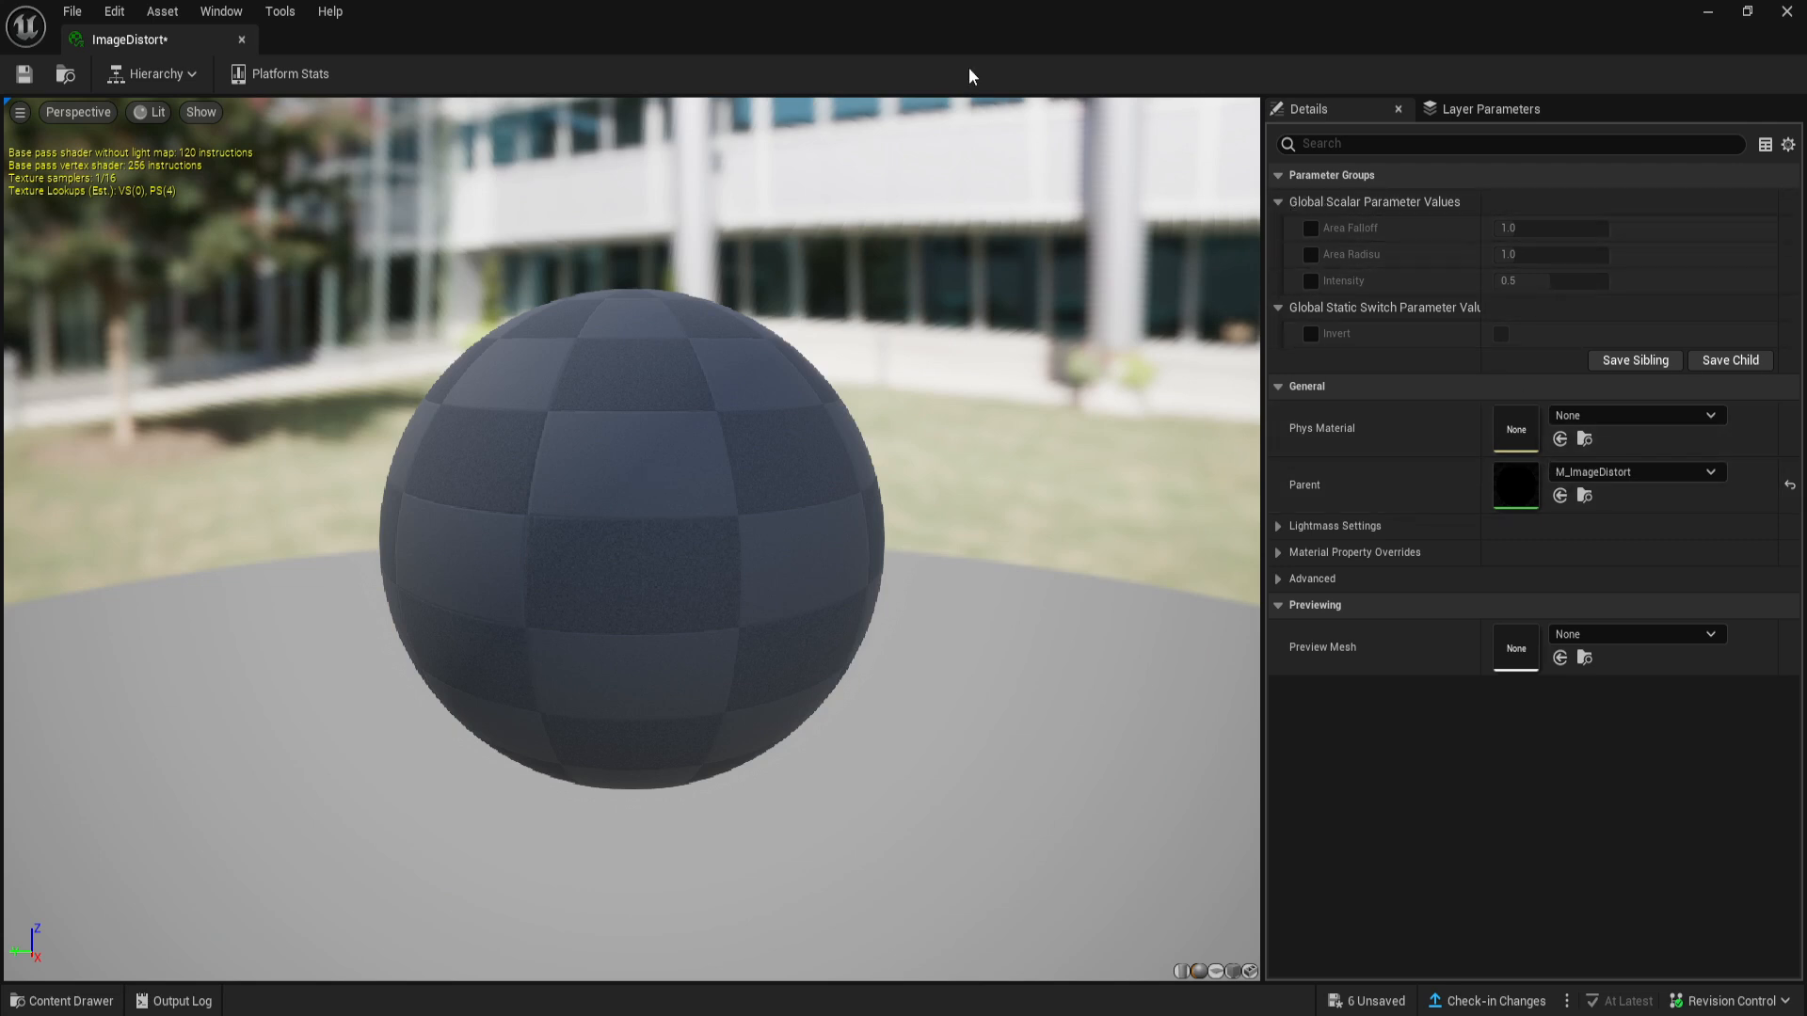
click(1310, 228)
click(1311, 254)
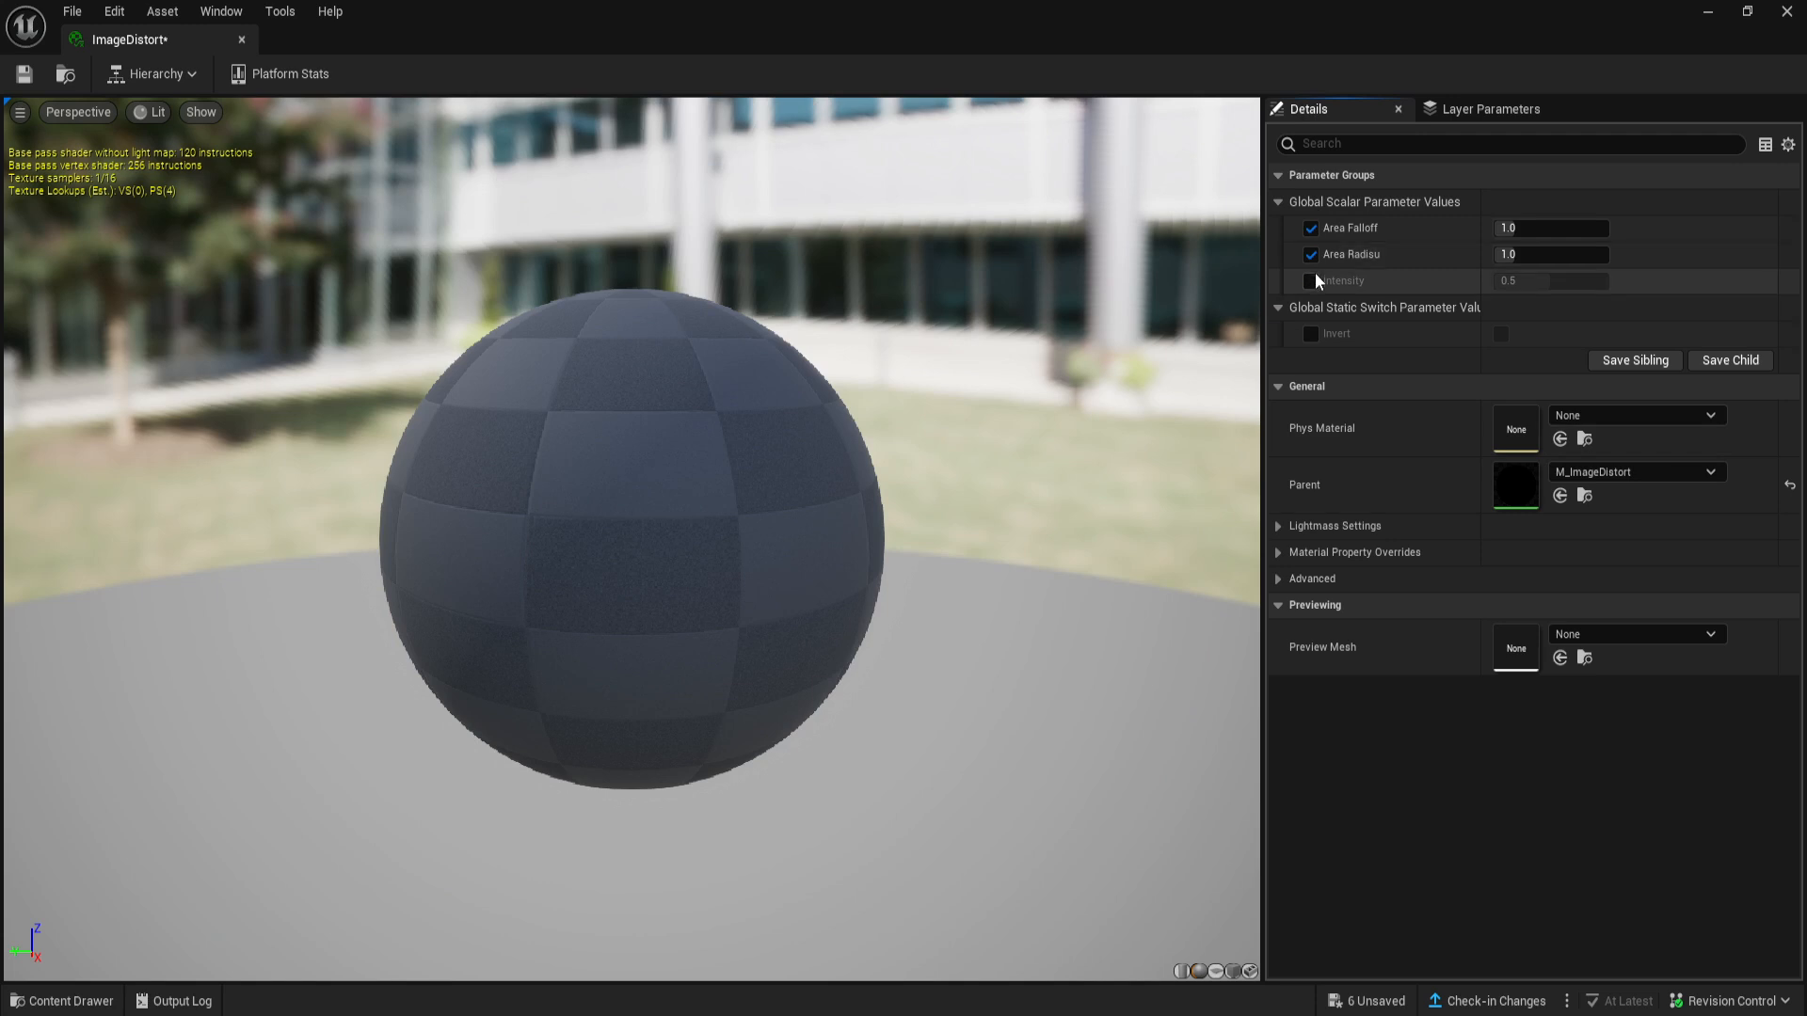
click(1313, 279)
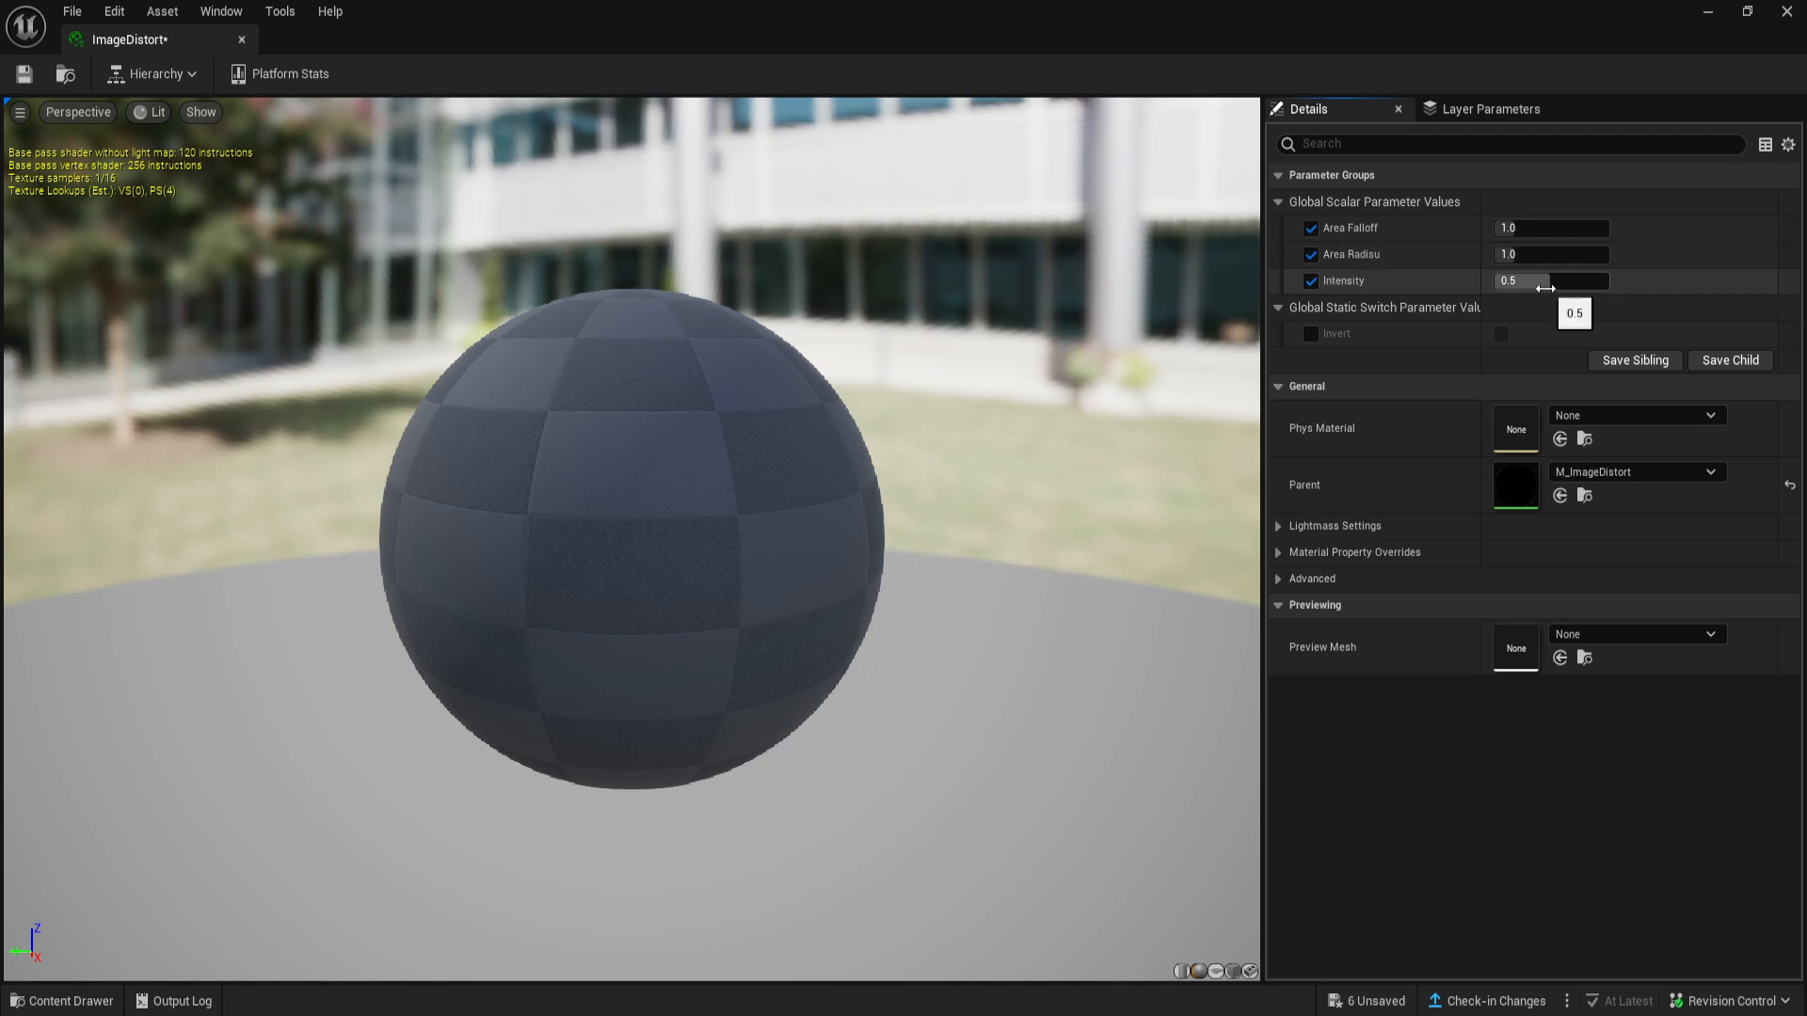
drag(1550, 287, 1505, 227)
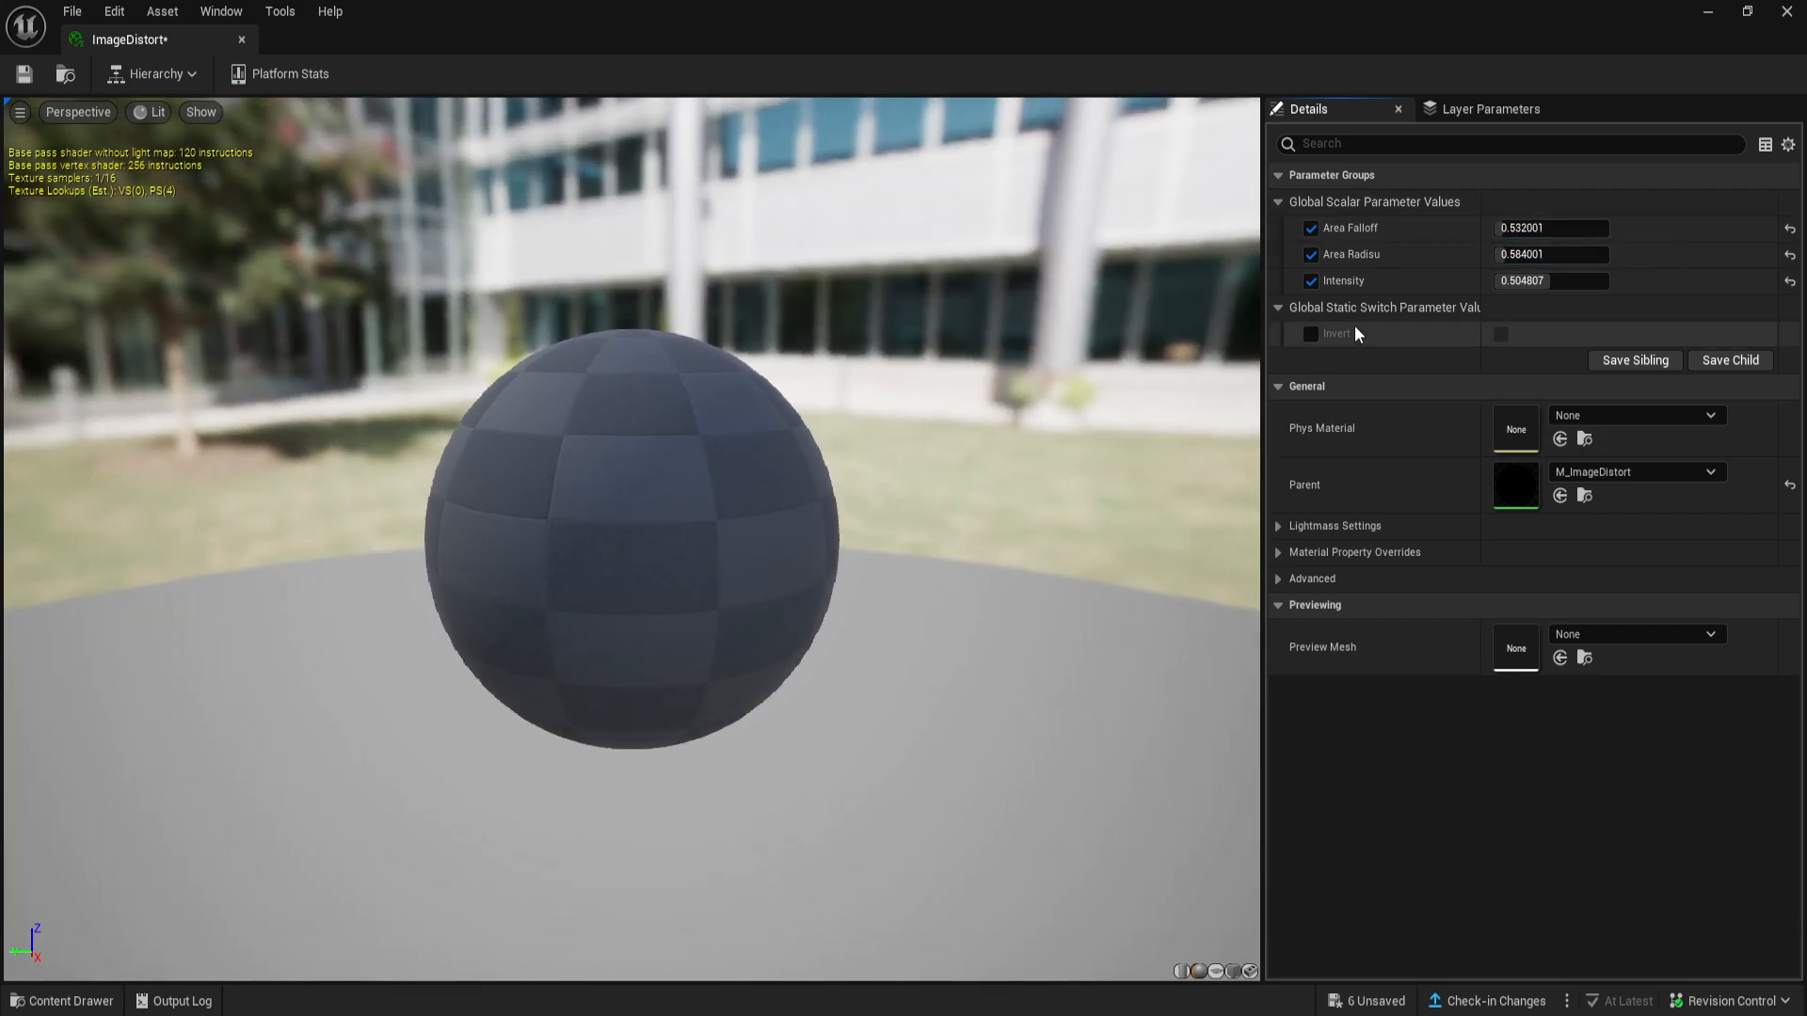
- Try the Invert switch override in the ImageDistort instance, then turn it back off
click(1311, 335)
click(1500, 335)
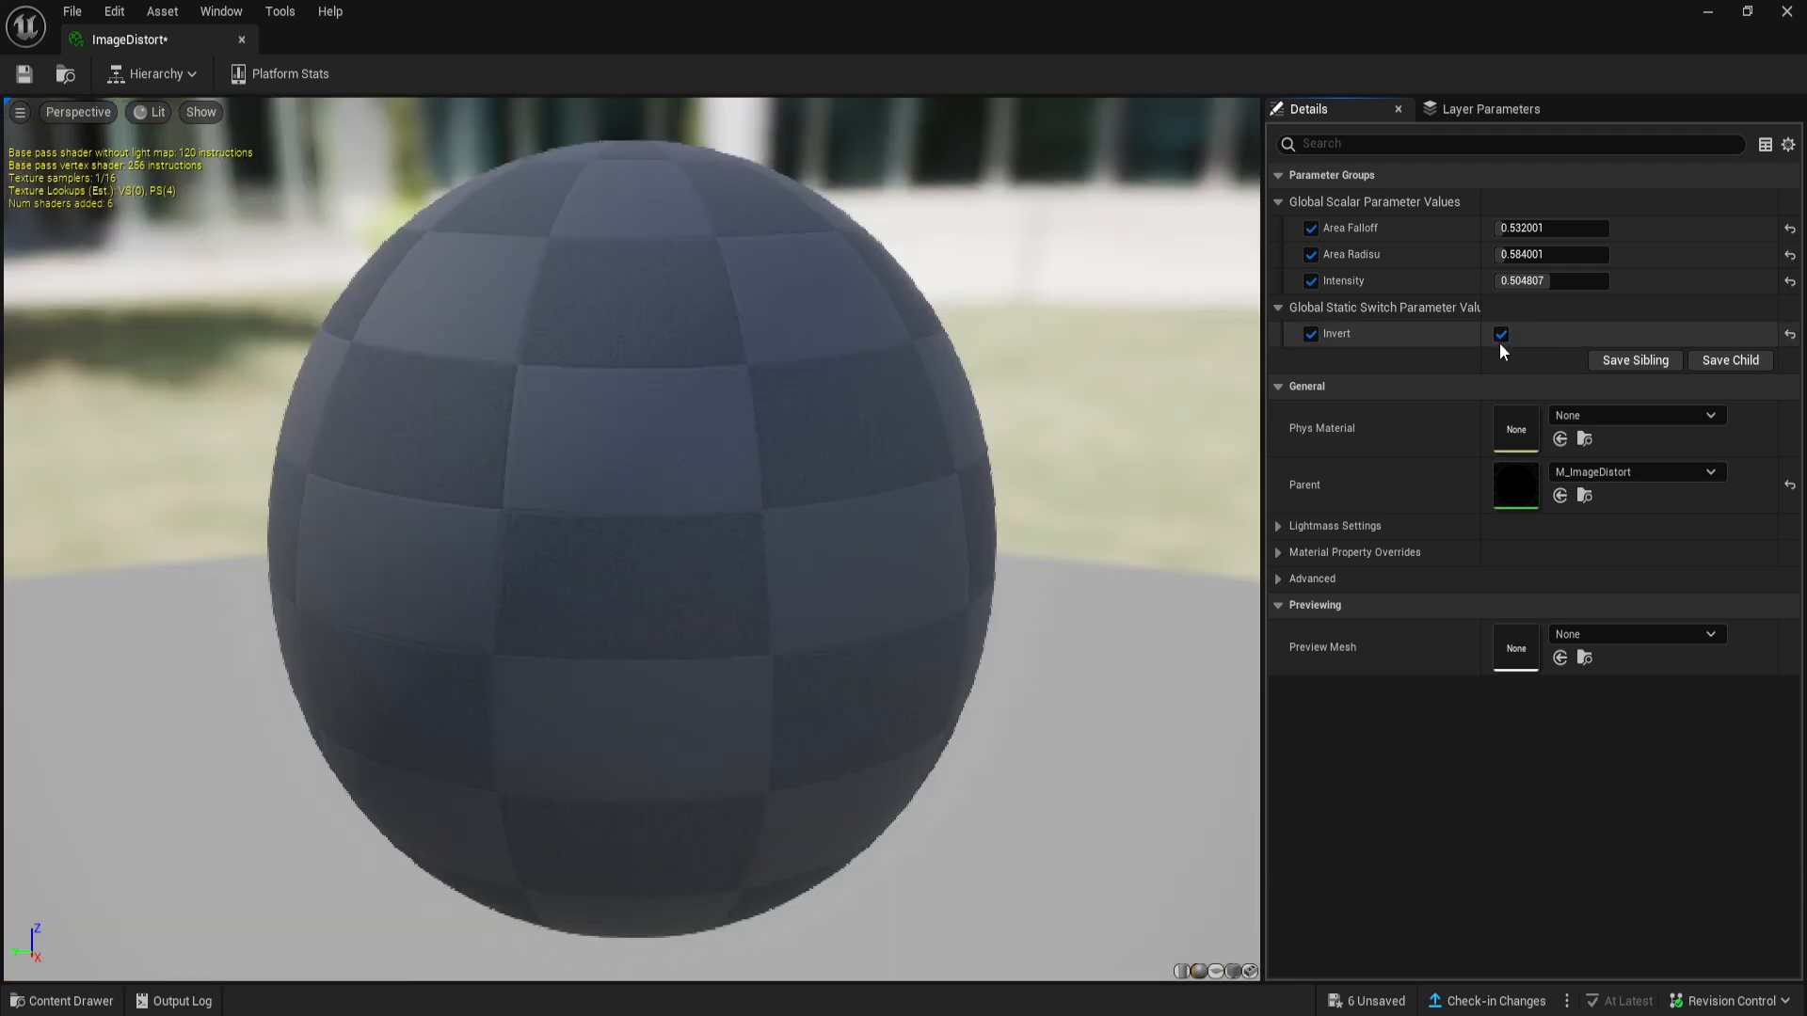
click(1500, 335)
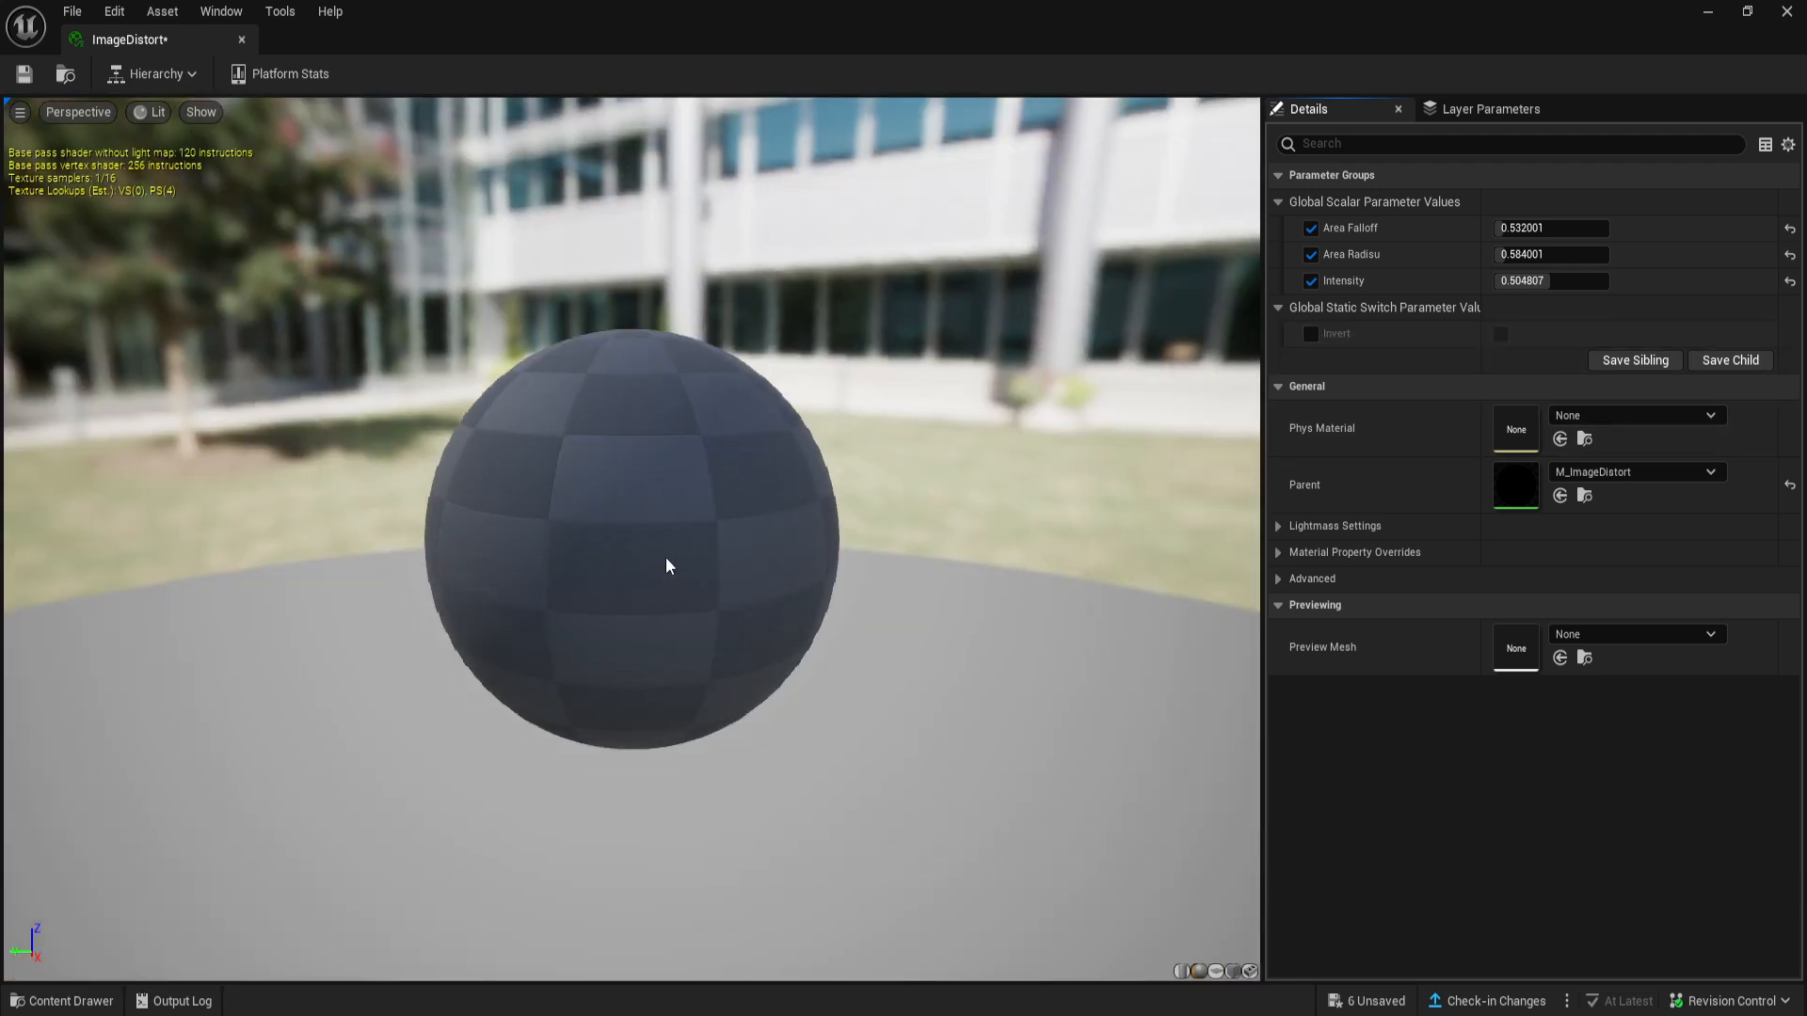
- Assign the ImageDistort instance to the second Post Process Materials element and check the effect on the wooden stairs
drag(577, 13, 1602, 7)
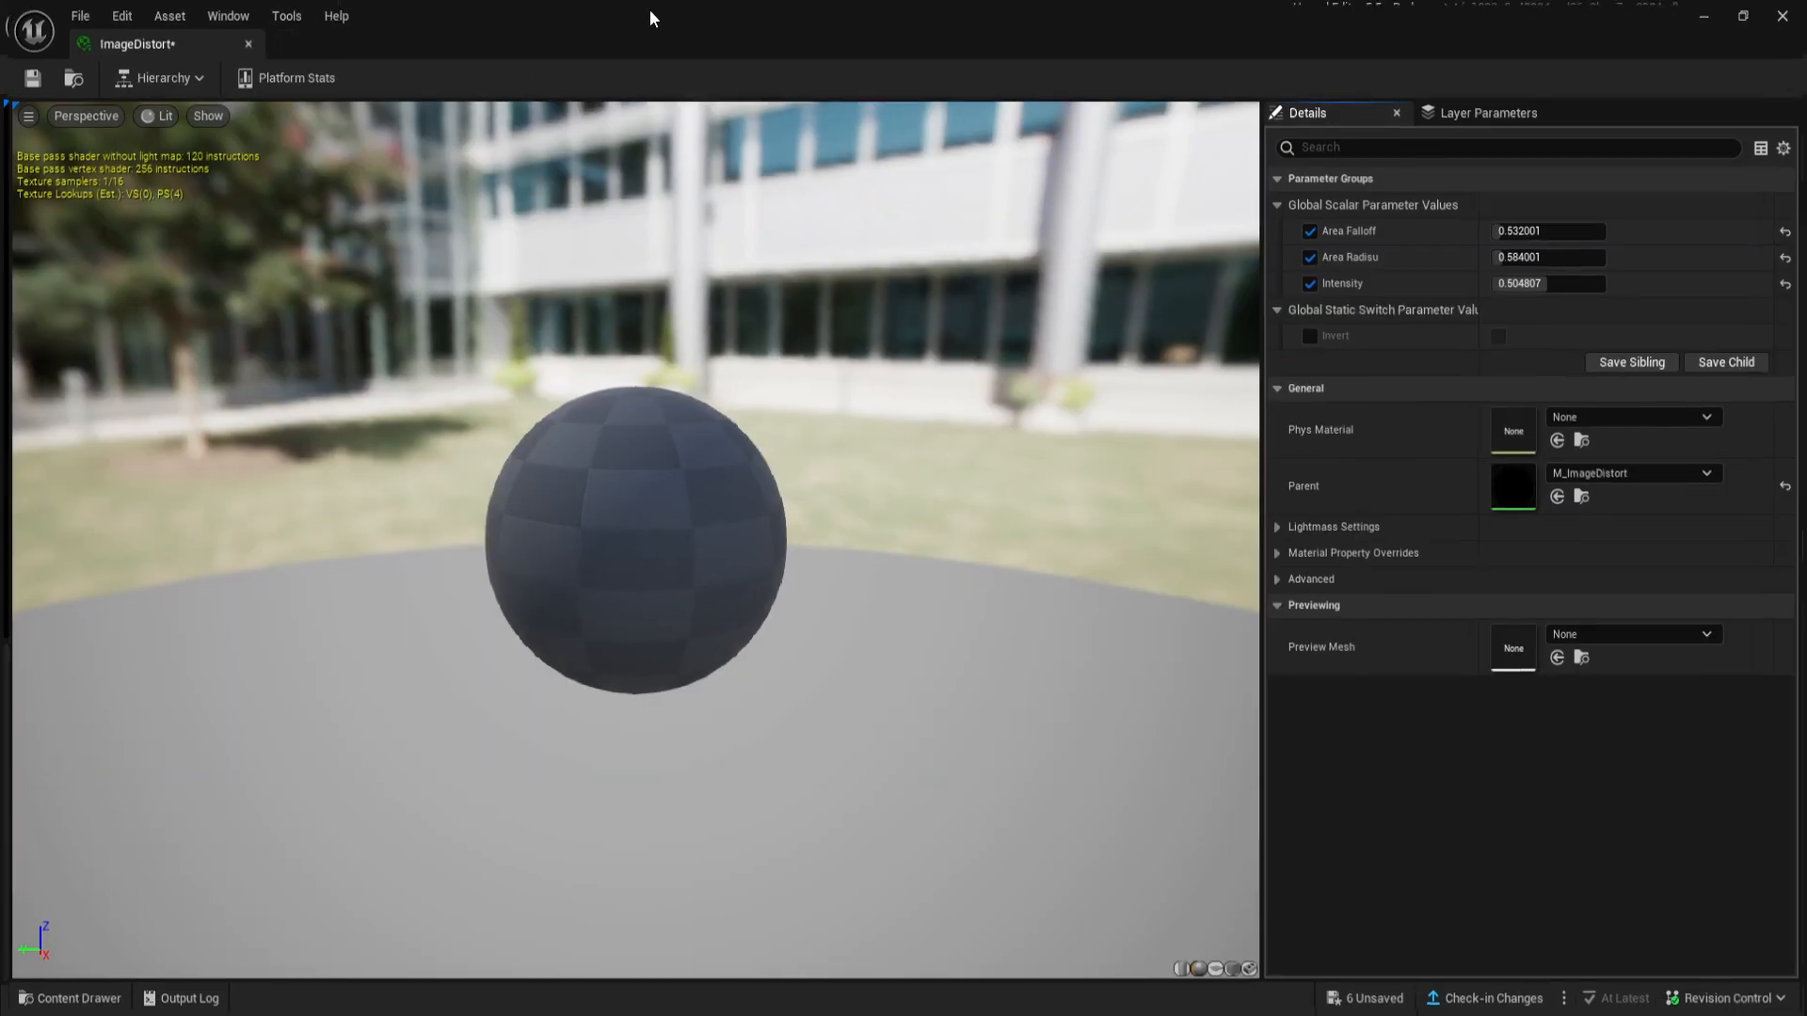
click(1711, 12)
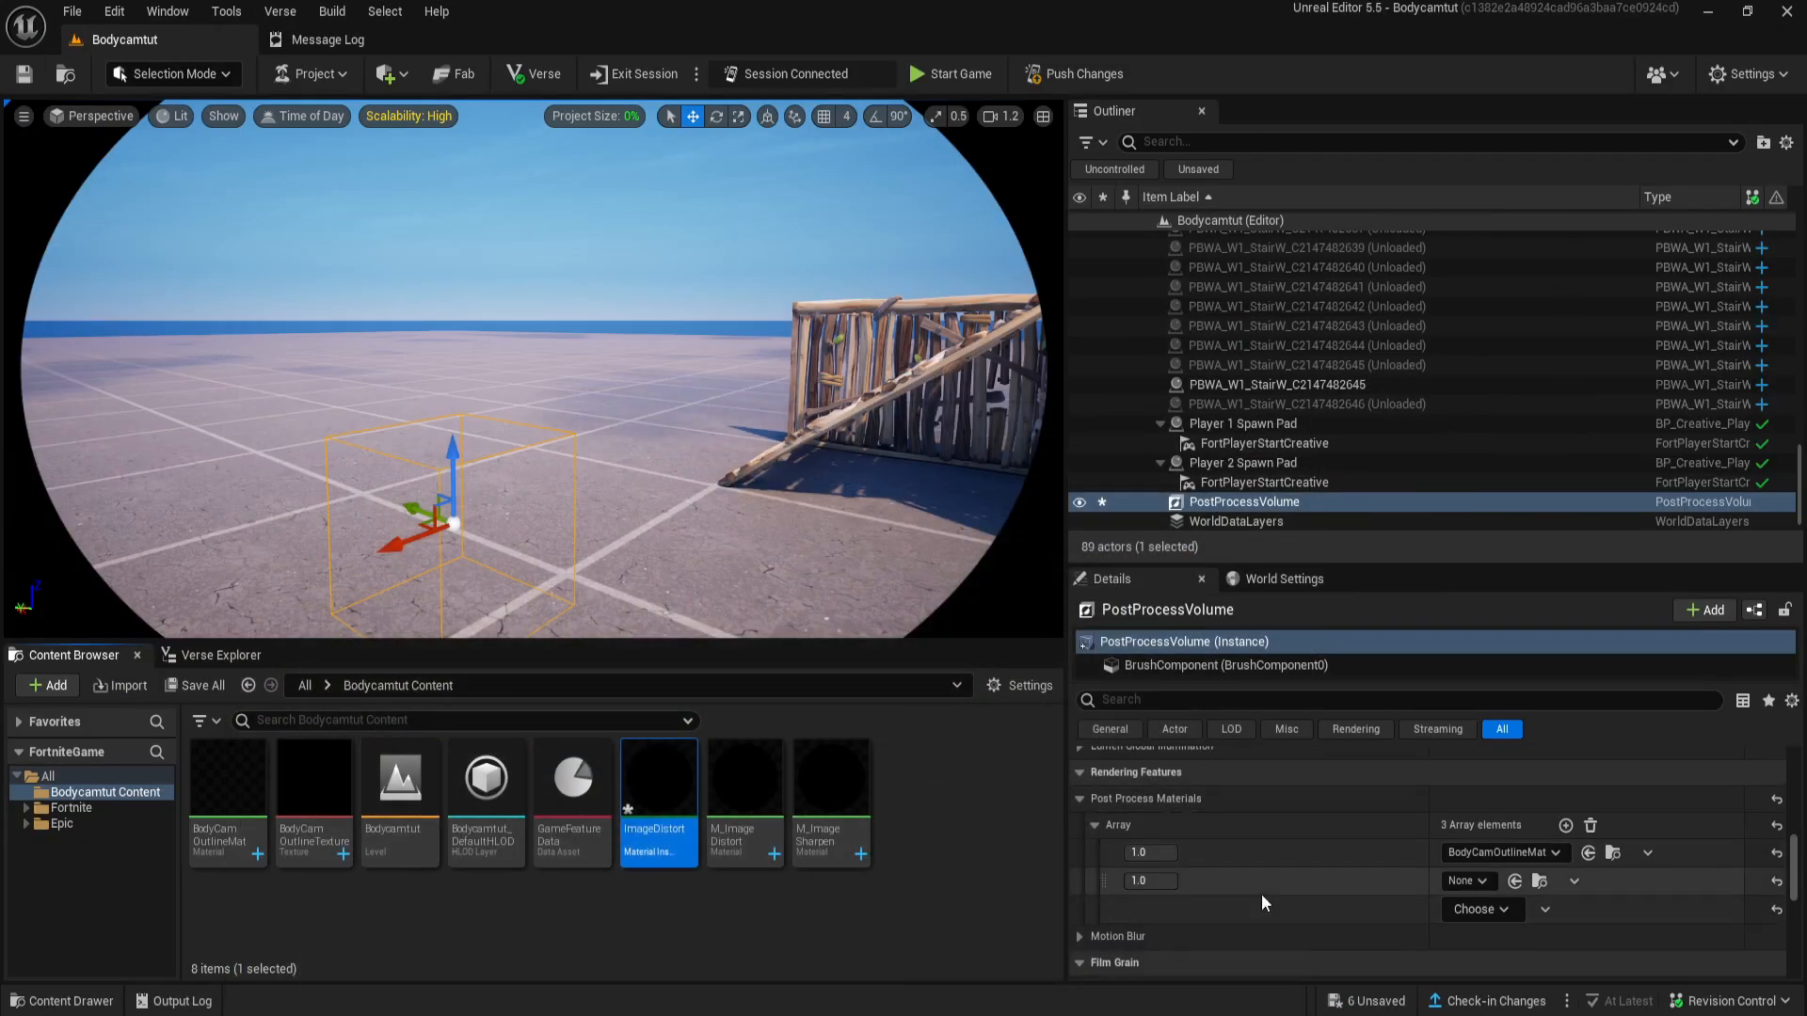
click(1464, 881)
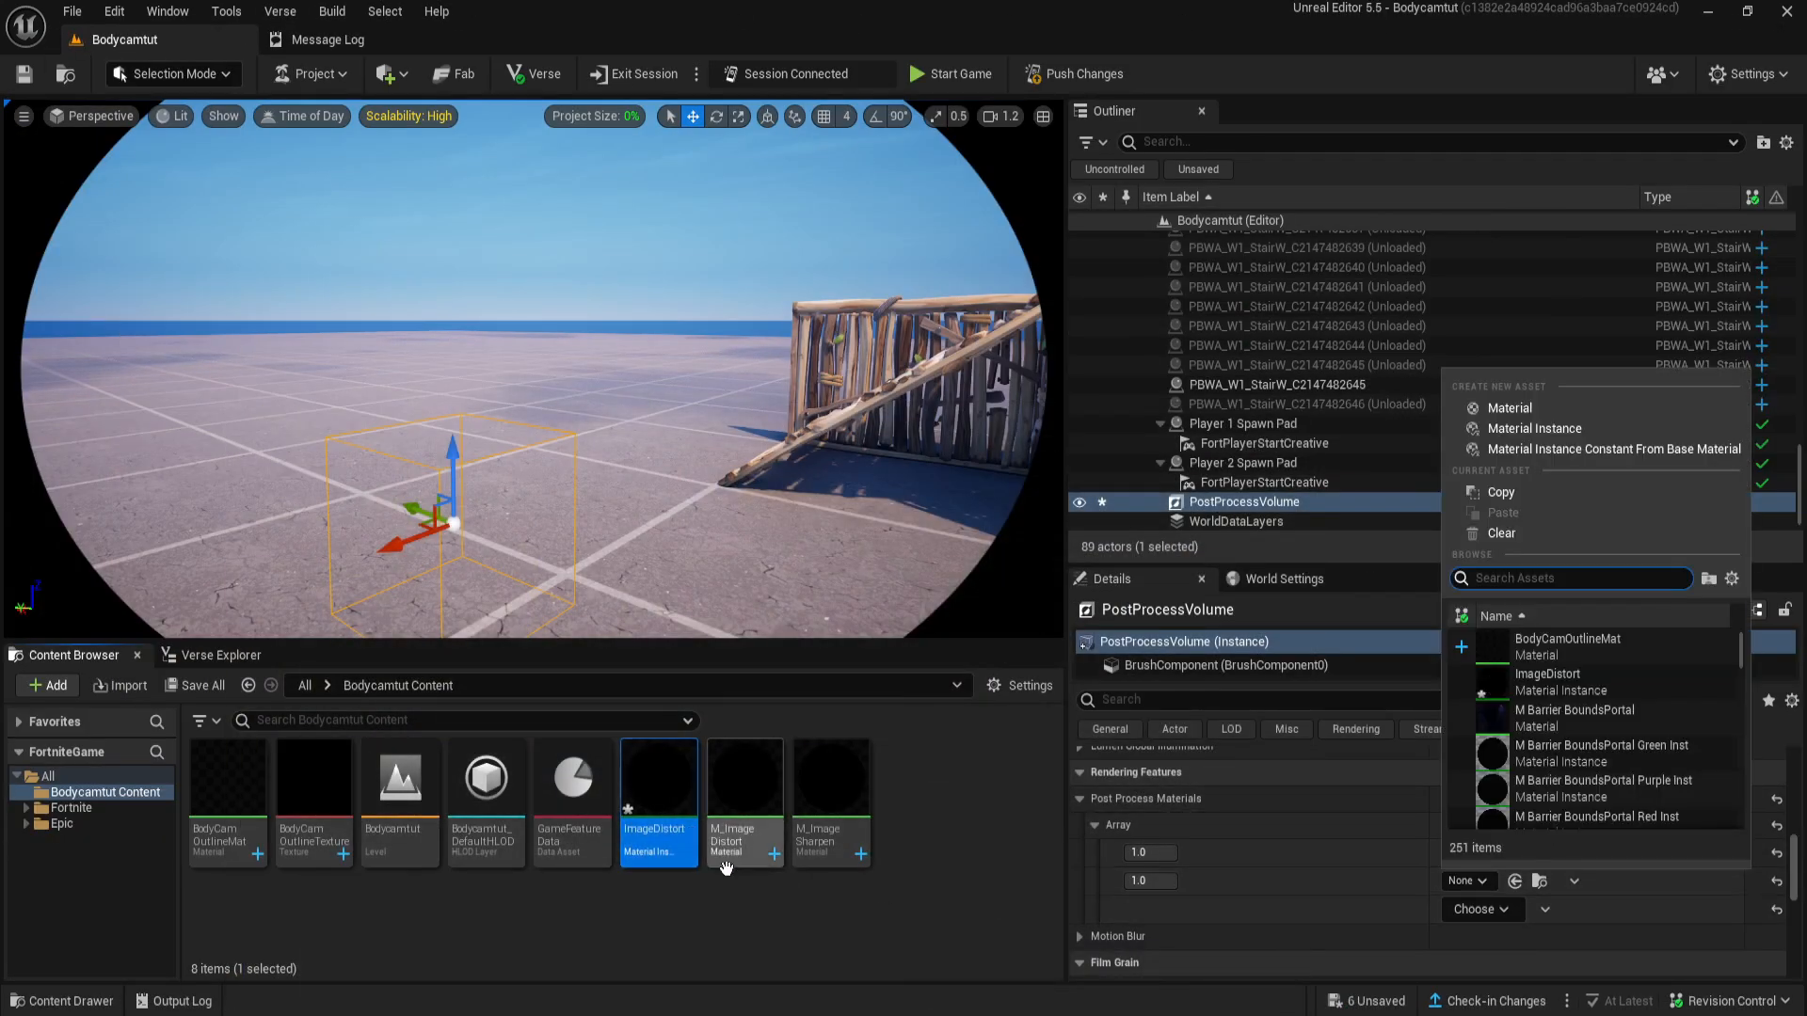
click(659, 800)
drag(659, 800, 1453, 881)
key(w)
right_drag(810, 500, 978, 503)
key(a)
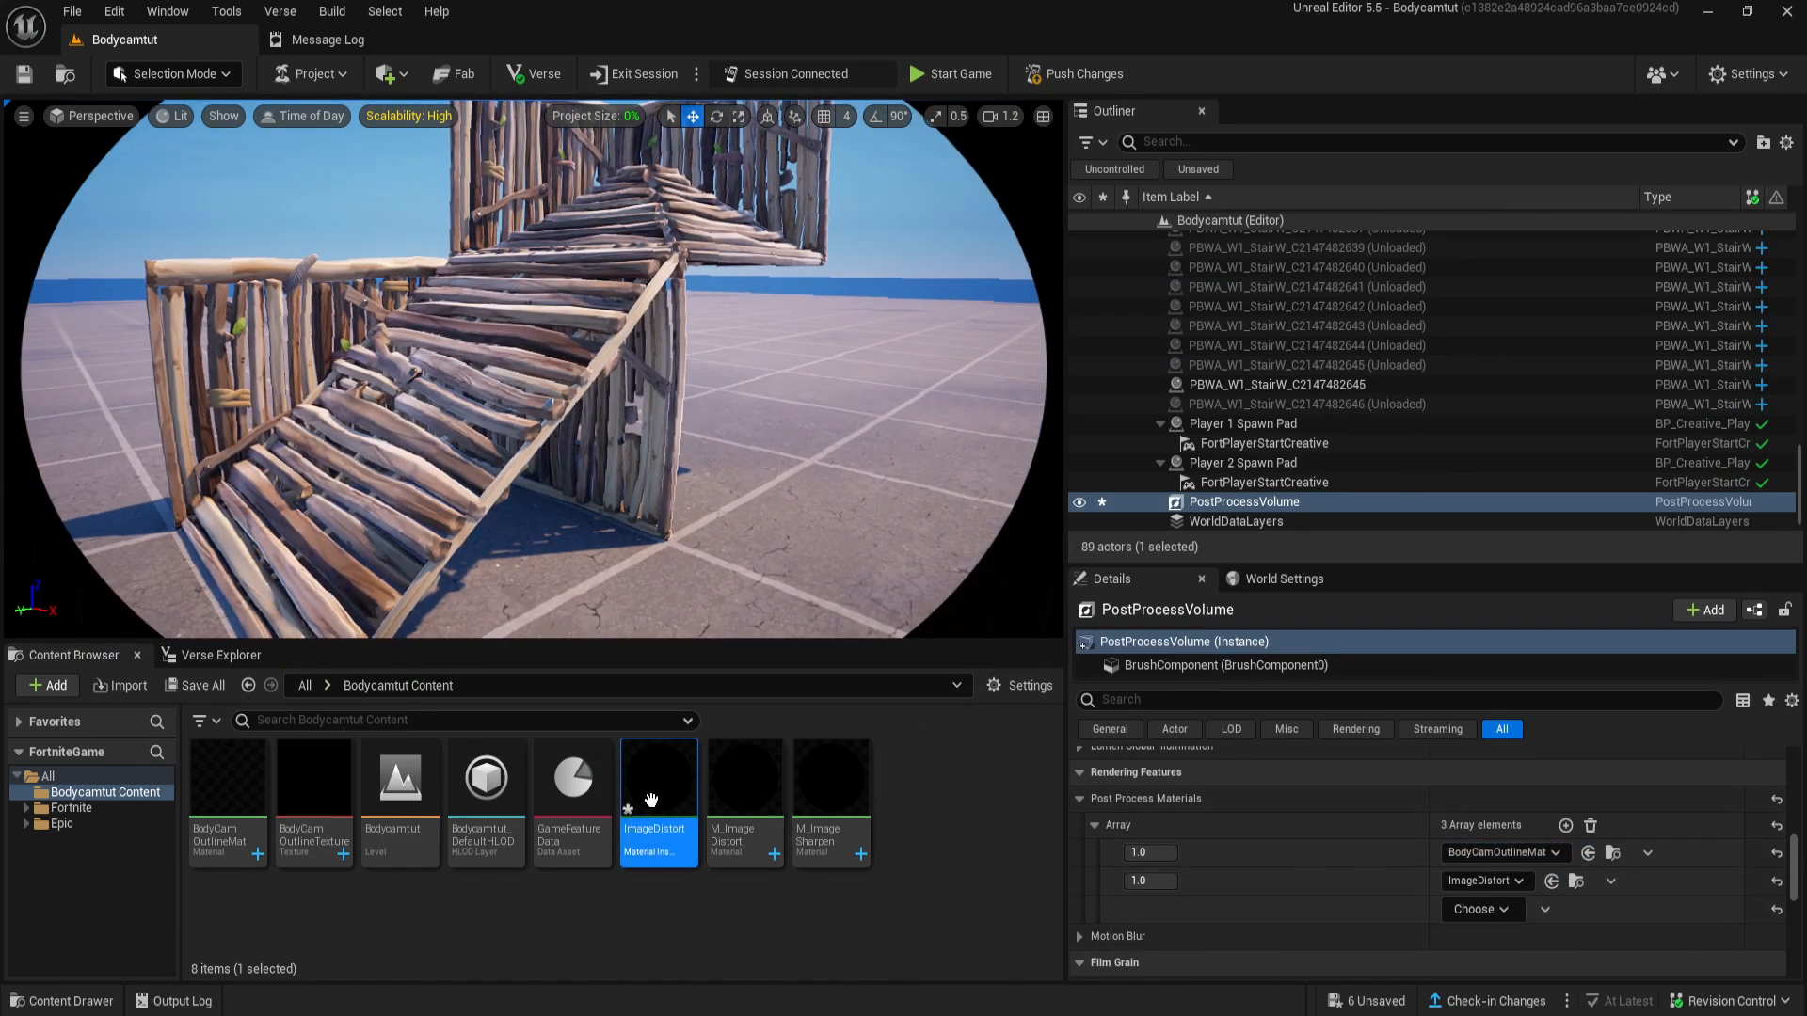
- Reopen the ImageDistort instance in a small floating window placed so that the level viewport stays in view
double_click(682, 814)
drag(997, 39, 1066, 356)
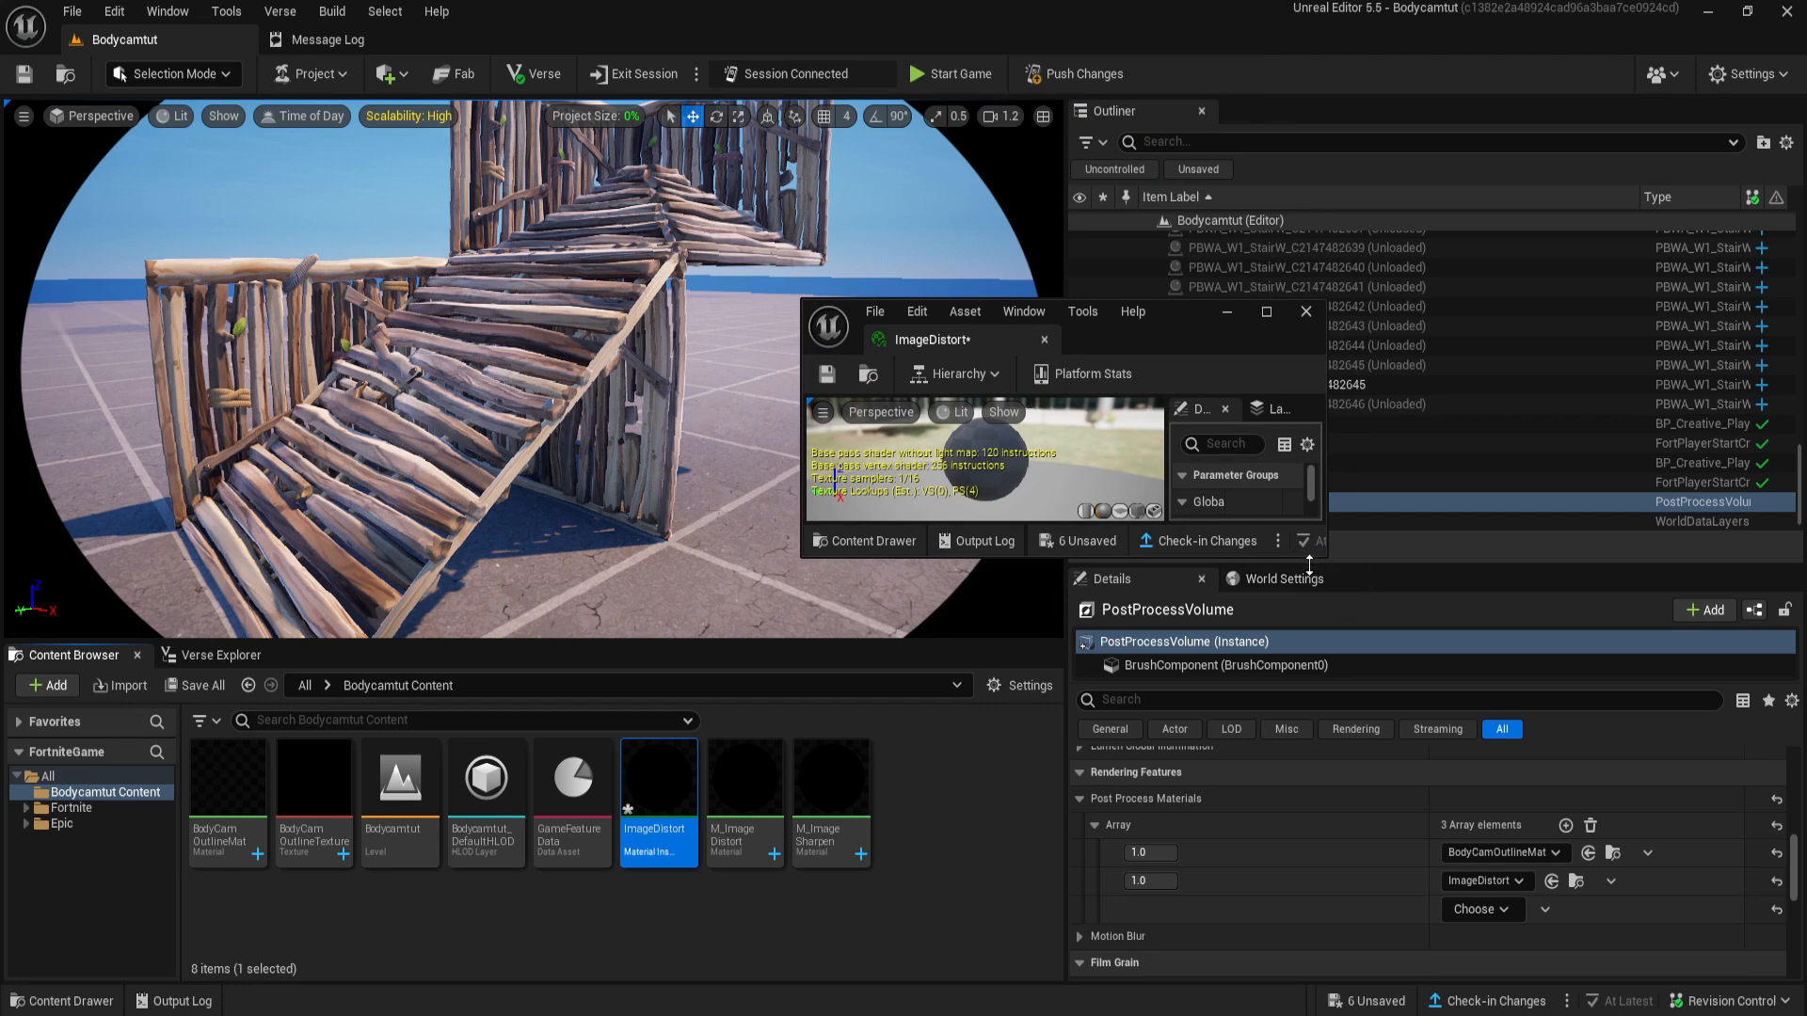
drag(1318, 562, 1320, 626)
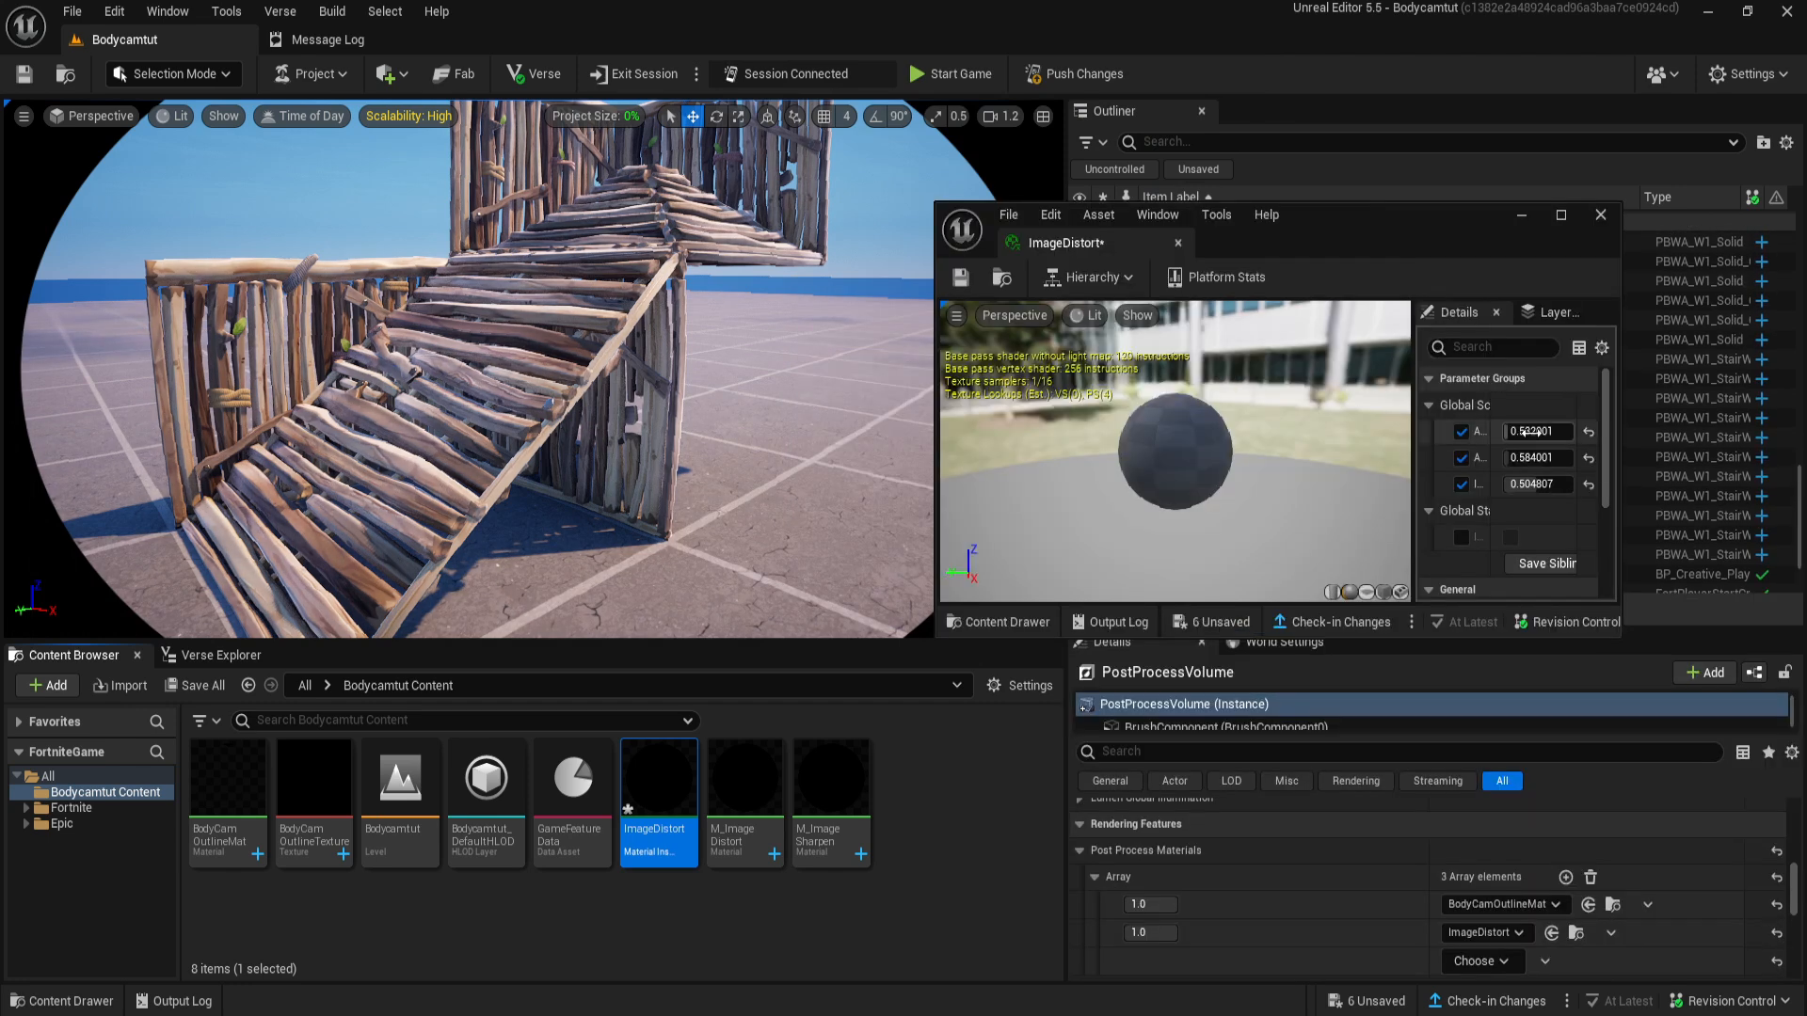
- Set ImageDistort's Area Falloff to about 1.525, Area Radisu to about 0.968 and Intensity to about 0.358, judging the distortion in the level
drag(1524, 431, 1591, 431)
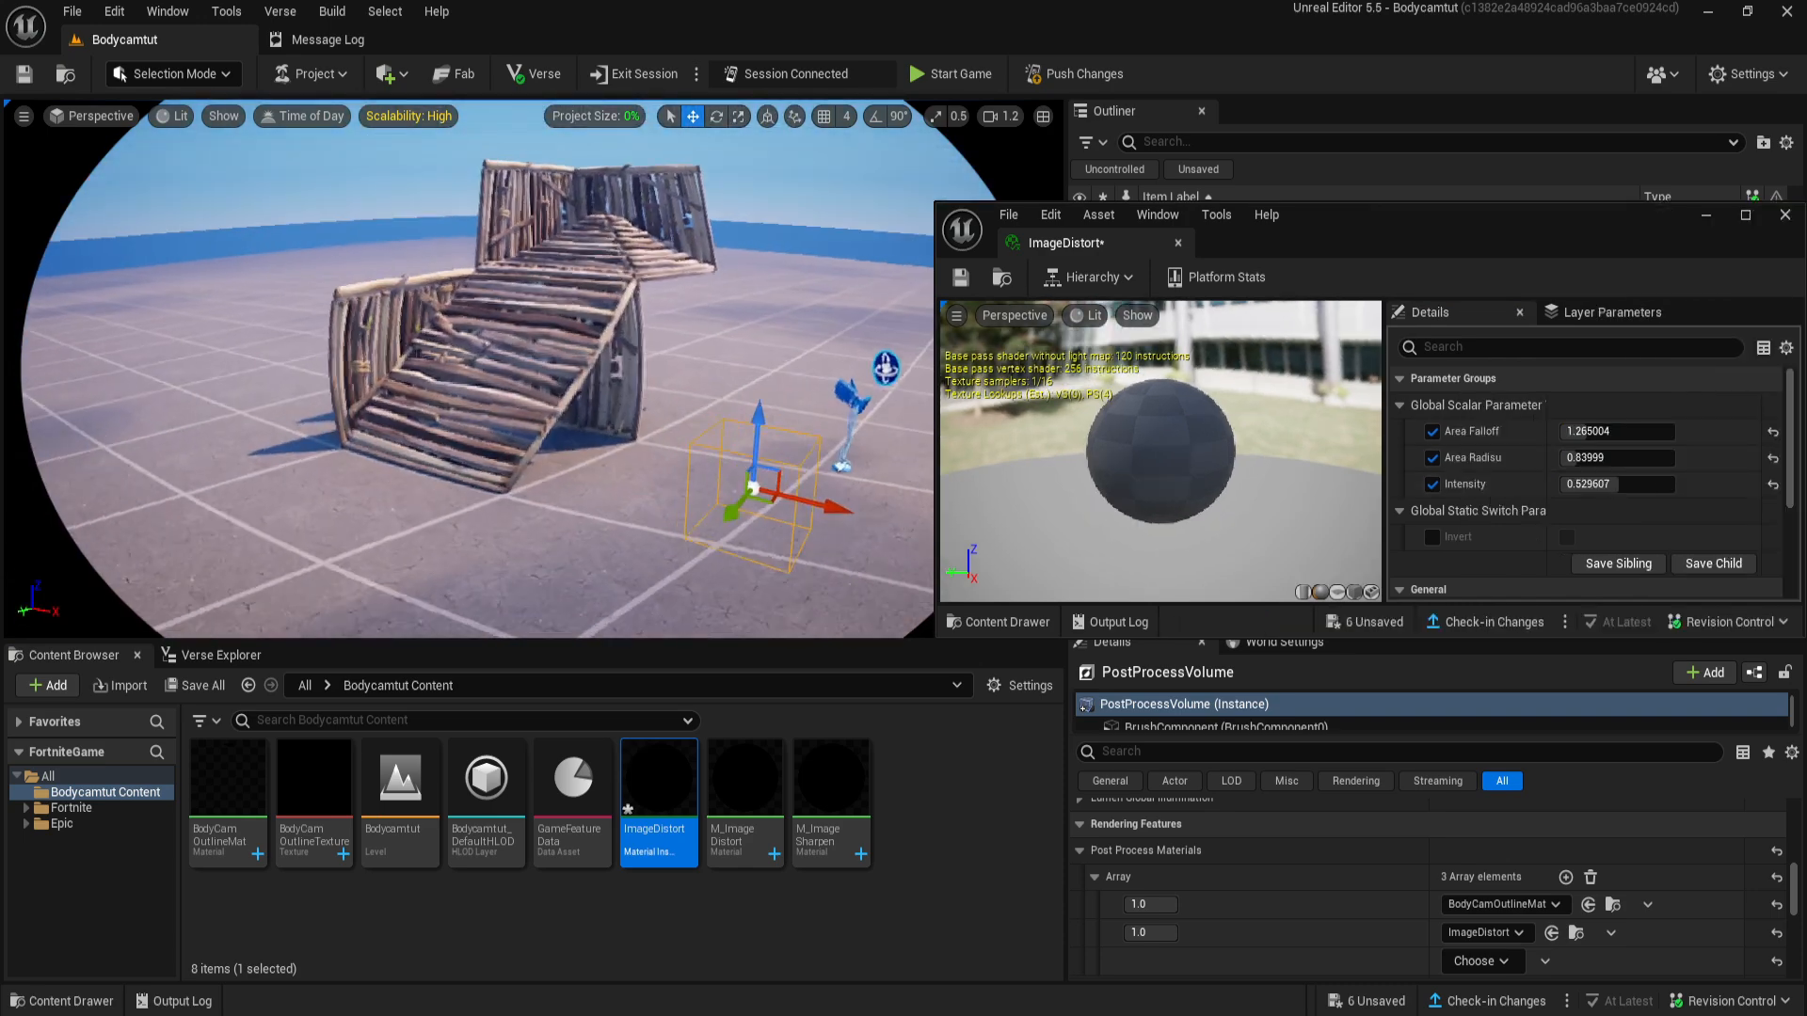
key(w)
right_drag(496, 414, 409, 369)
drag(1617, 484, 1595, 485)
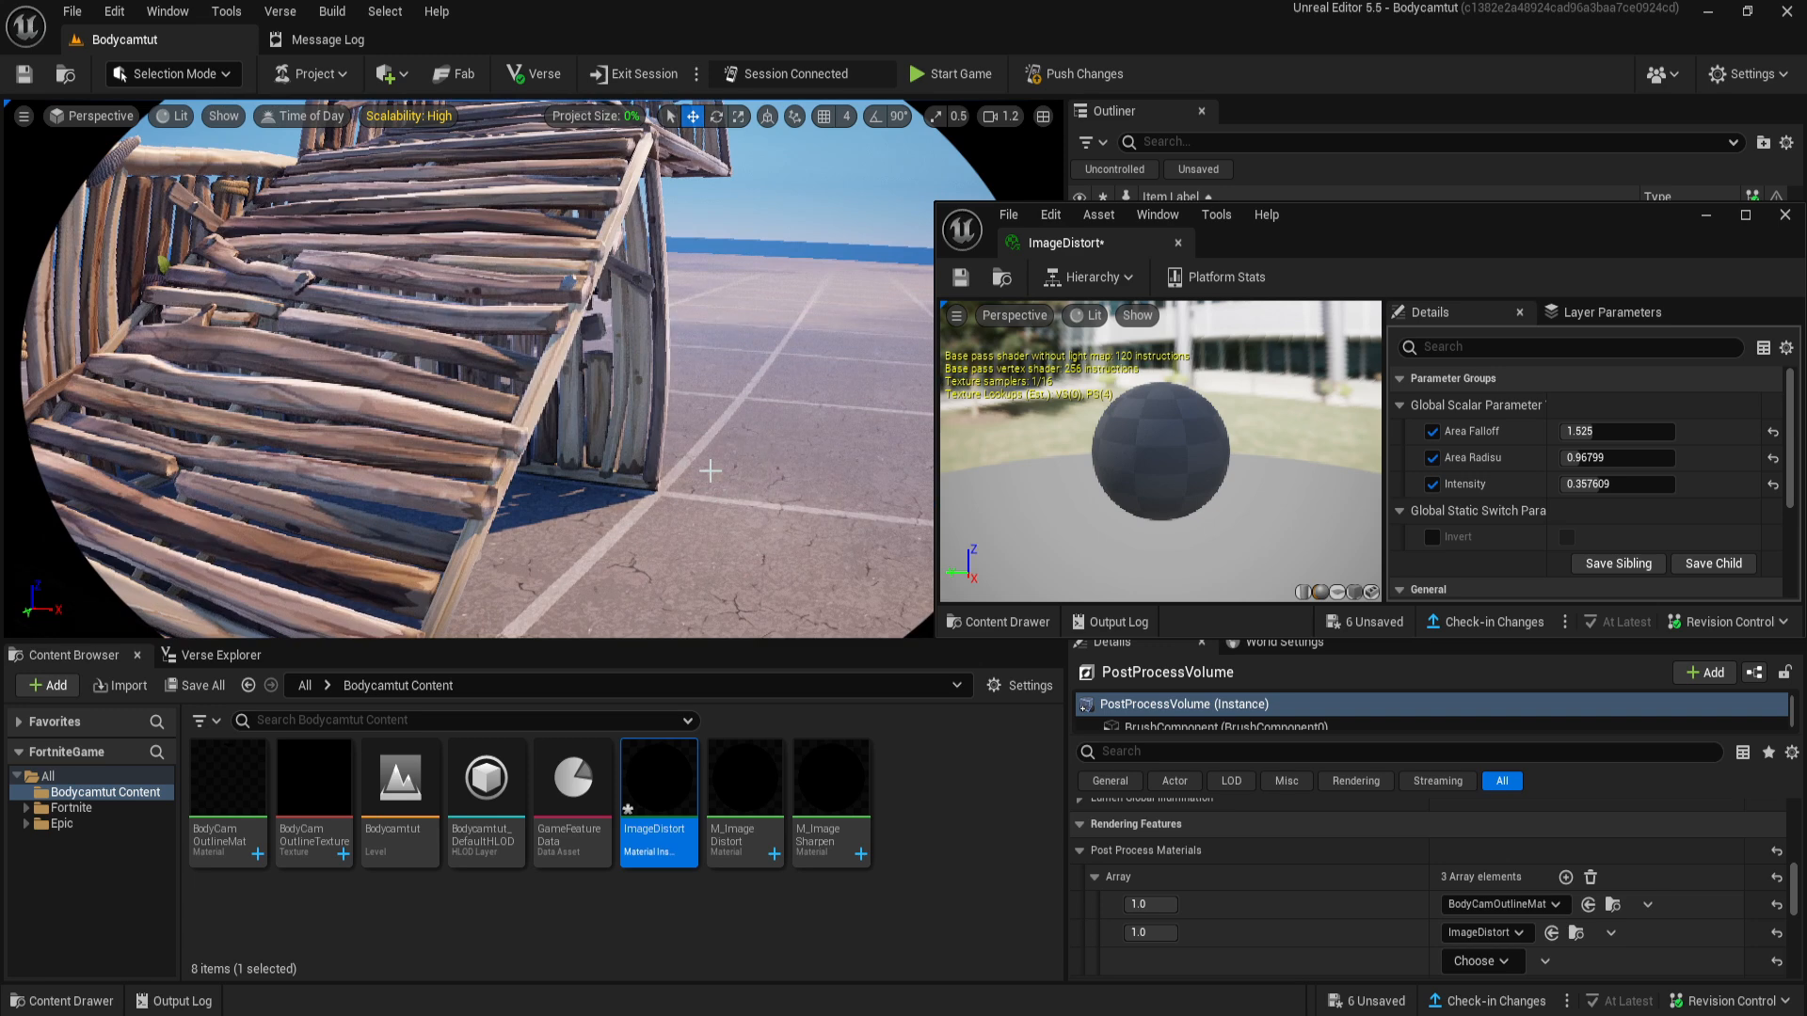
- Check the distortion around the wooden stairs, then save and close the ImageDistort instance
right_drag(710, 470, 631, 442)
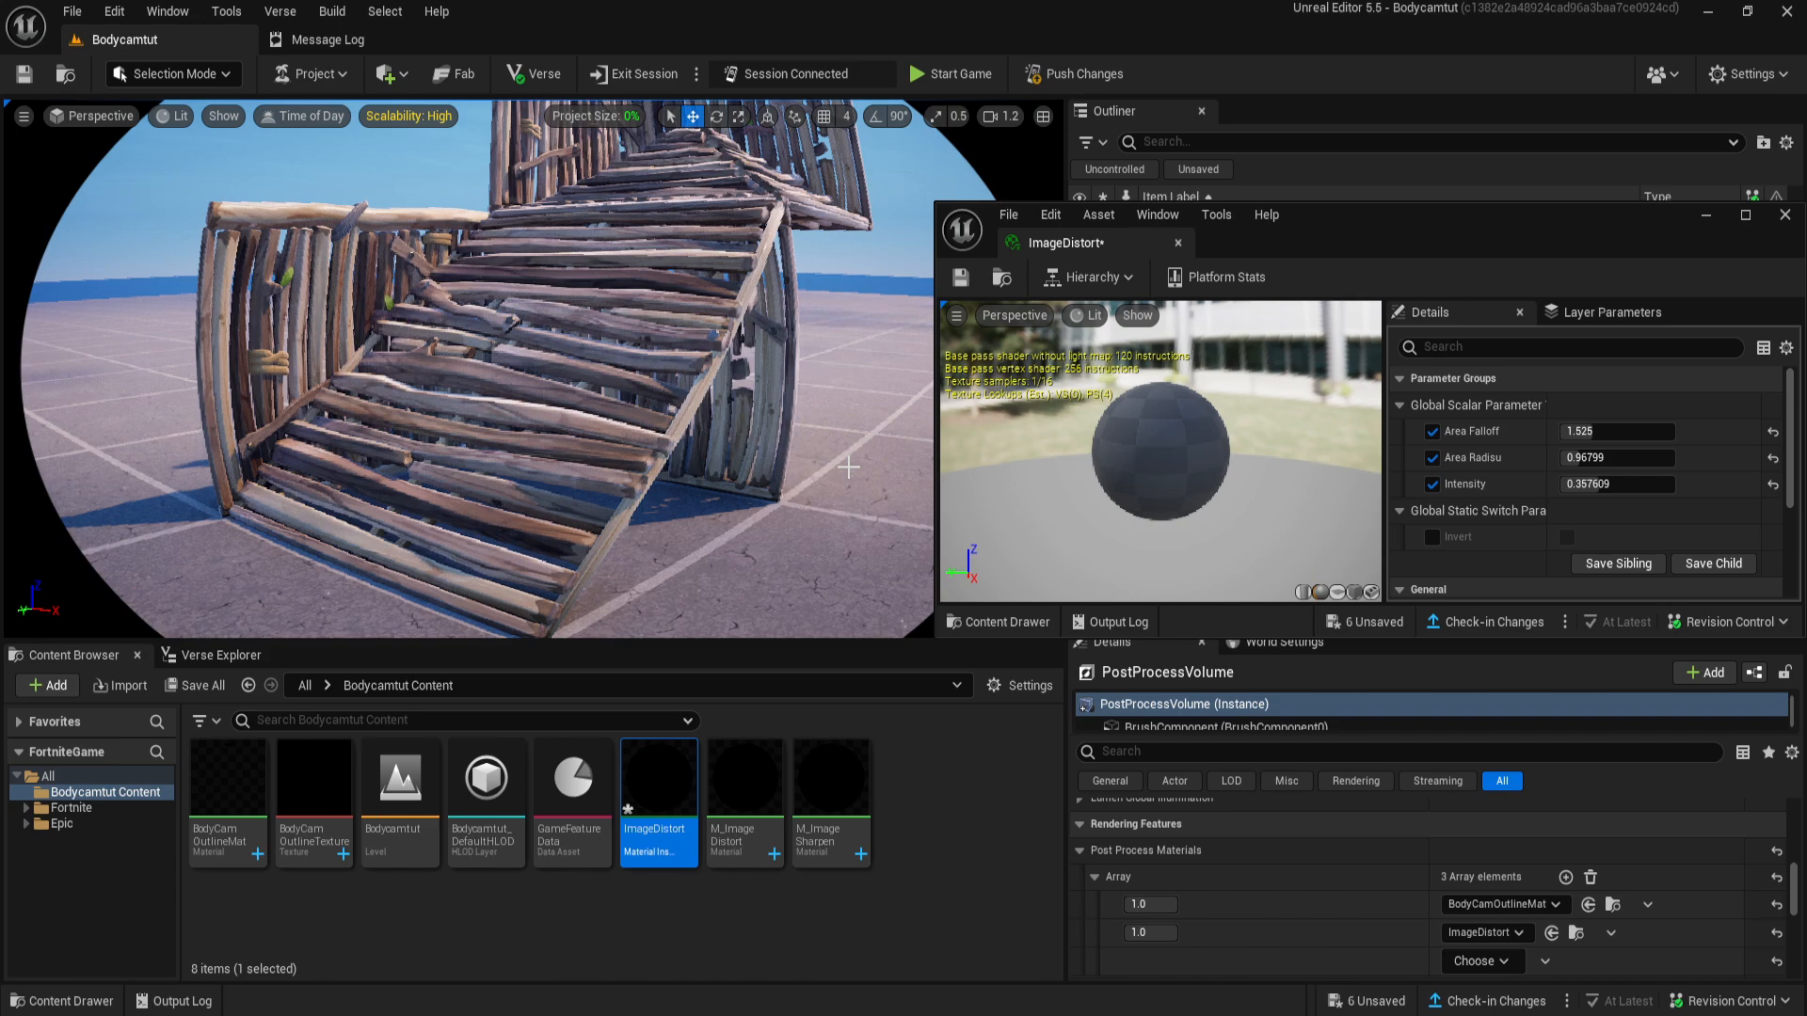
right_drag(860, 520, 809, 513)
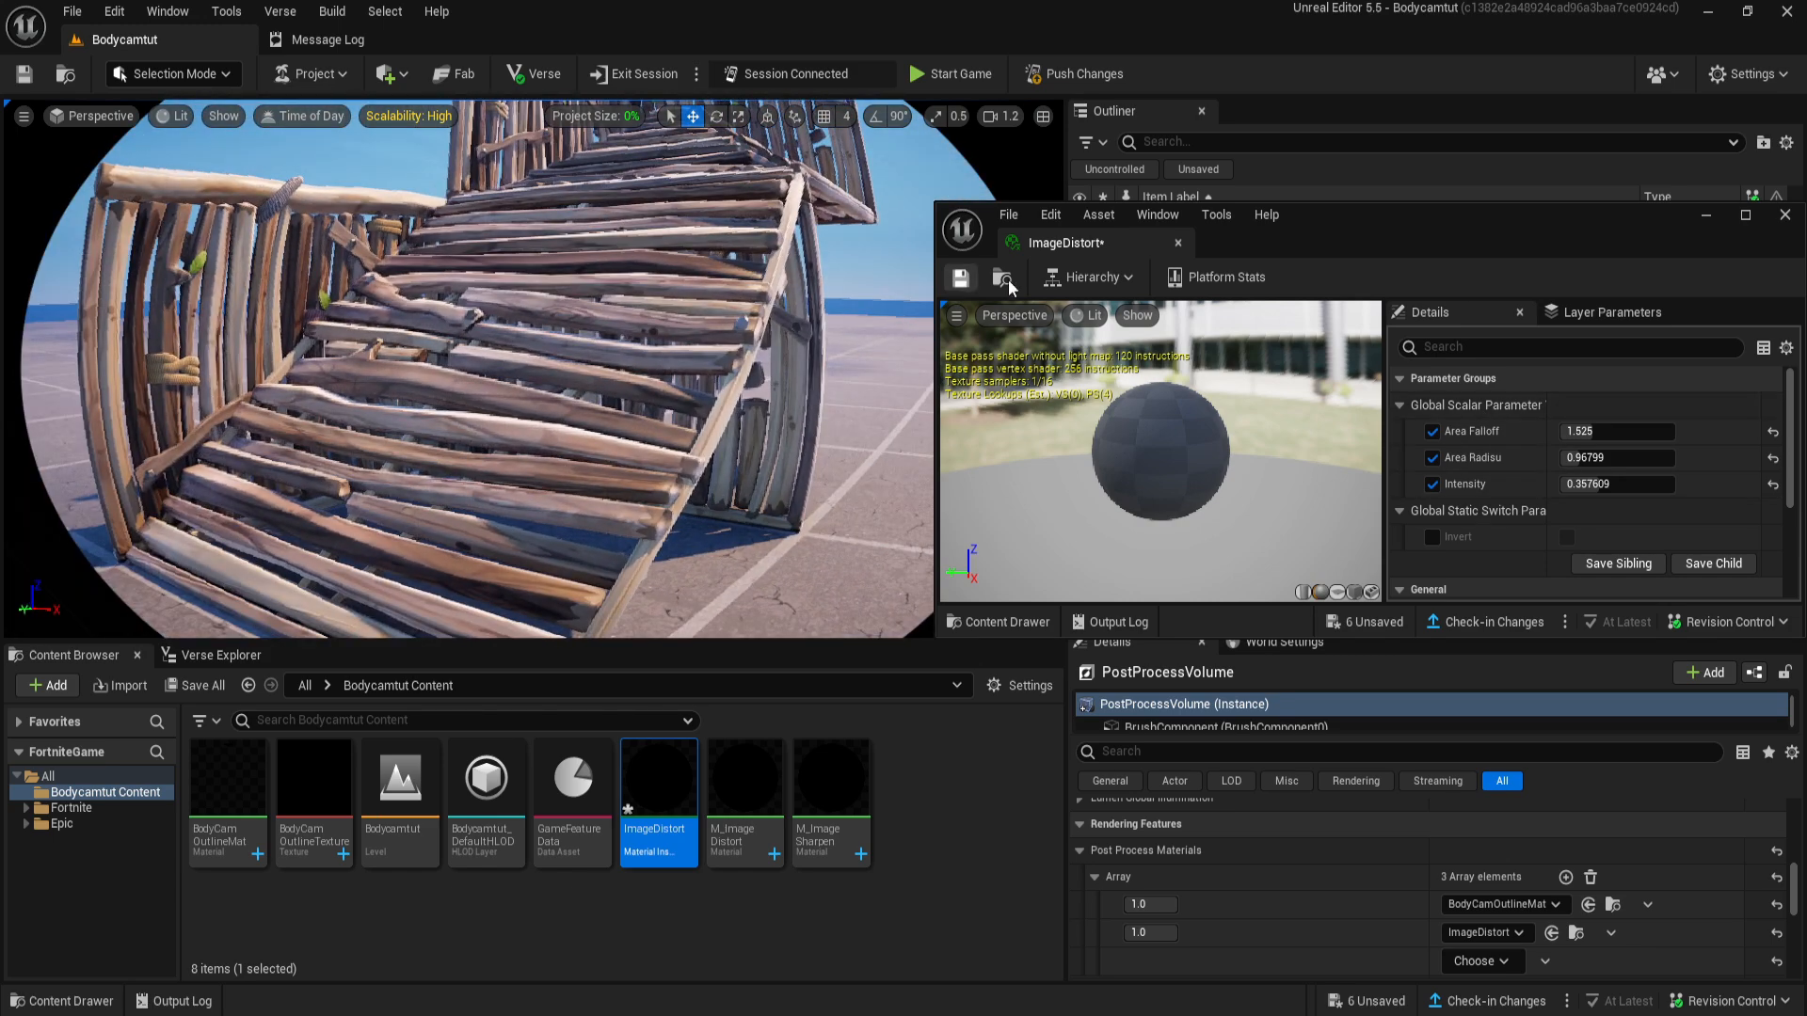
key(ctrl+s)
click(1177, 242)
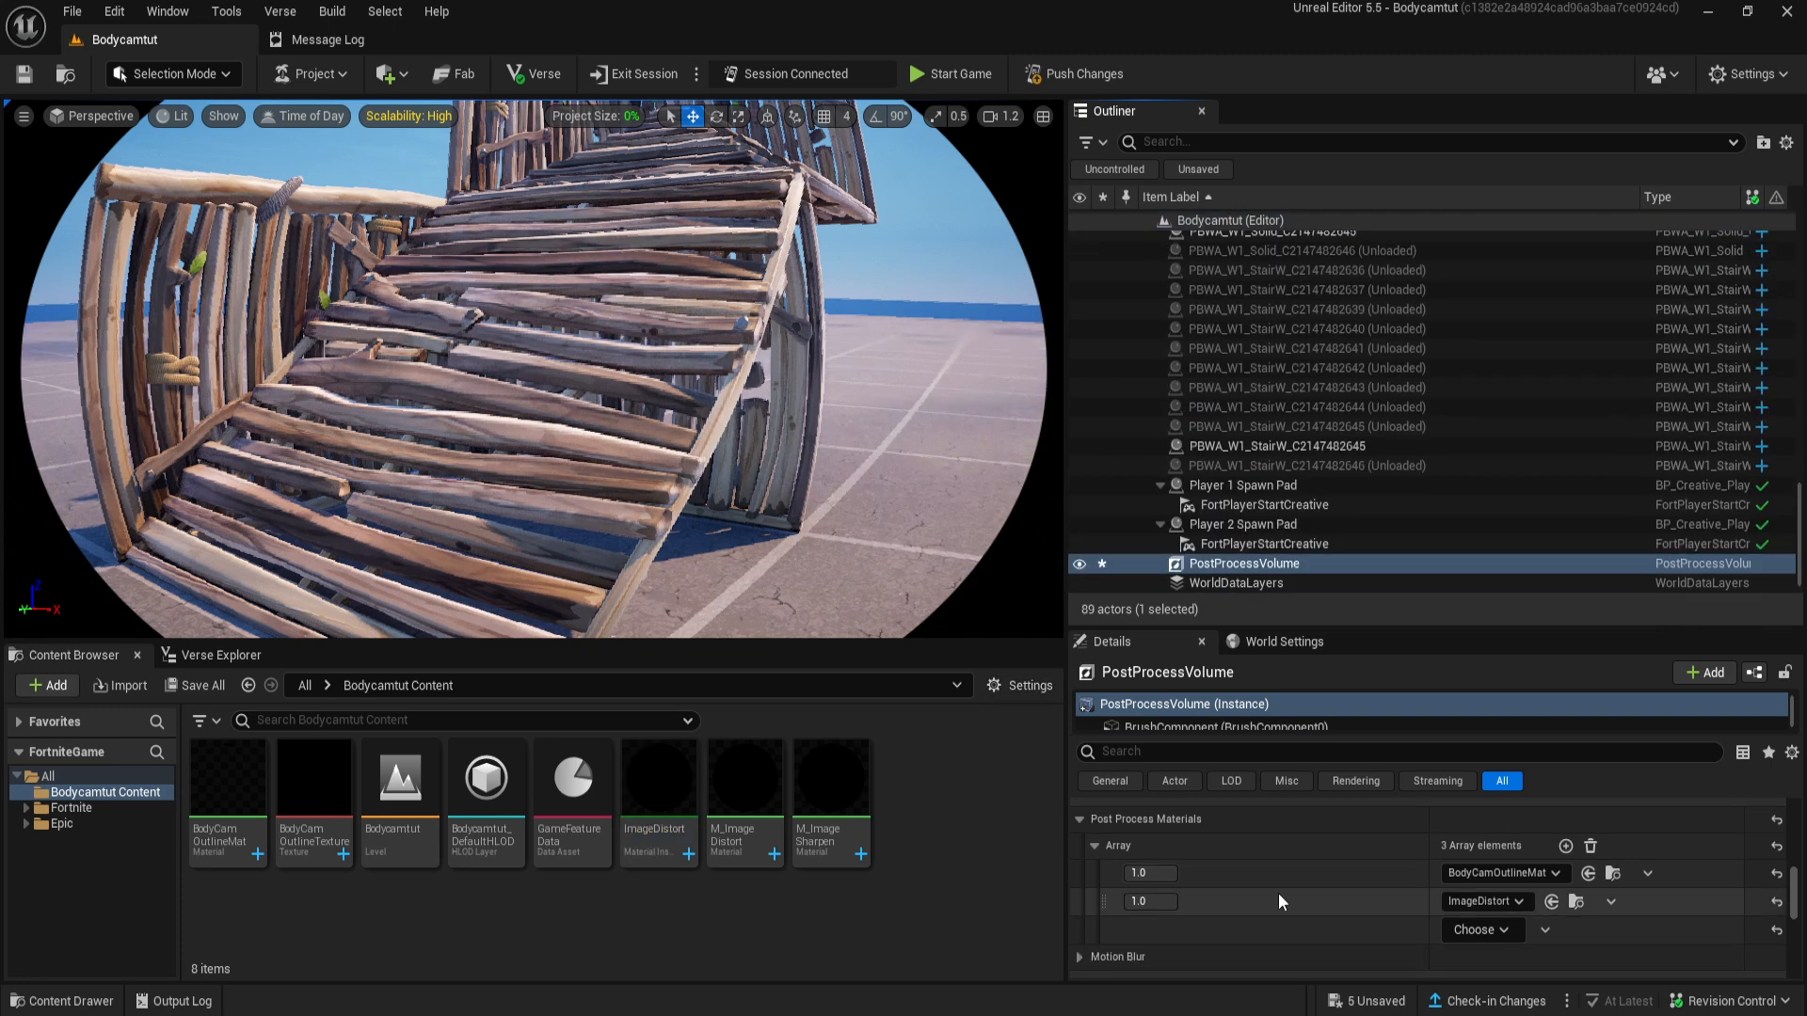
- Create a material instance from M_ImageSharpen and name it ImageSharp
click(831, 795)
right_click(847, 790)
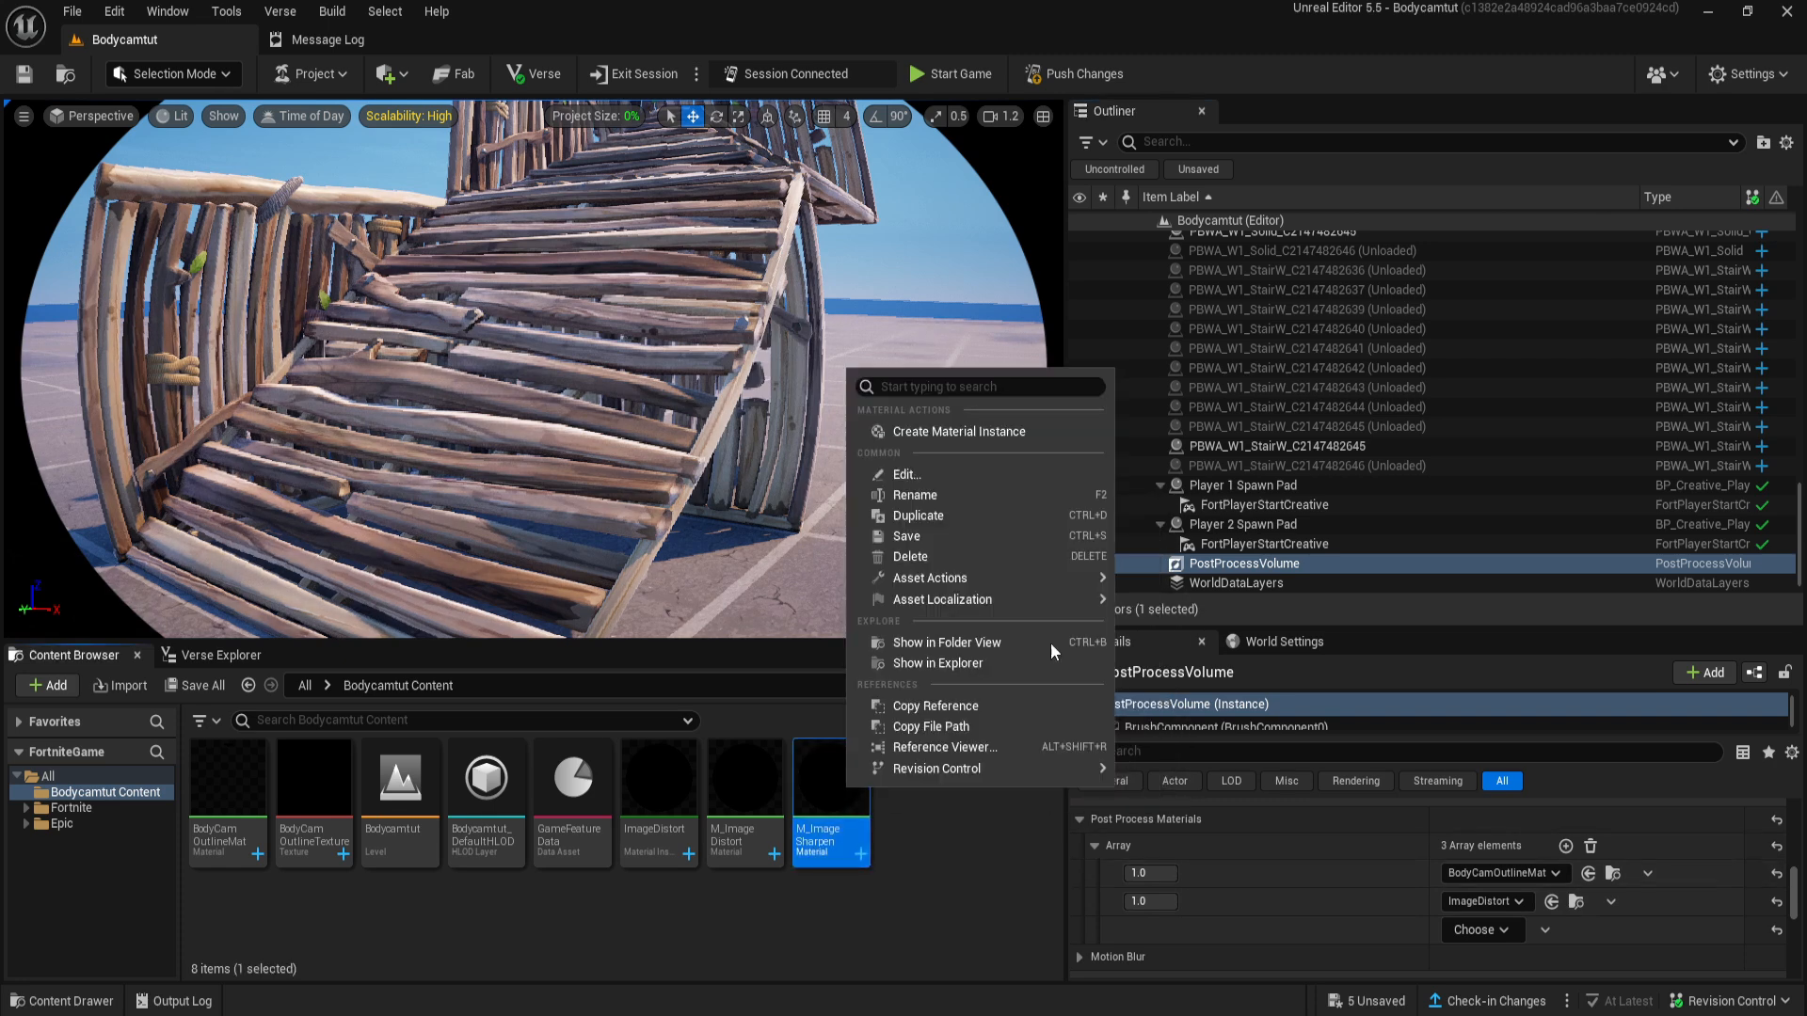
click(1002, 433)
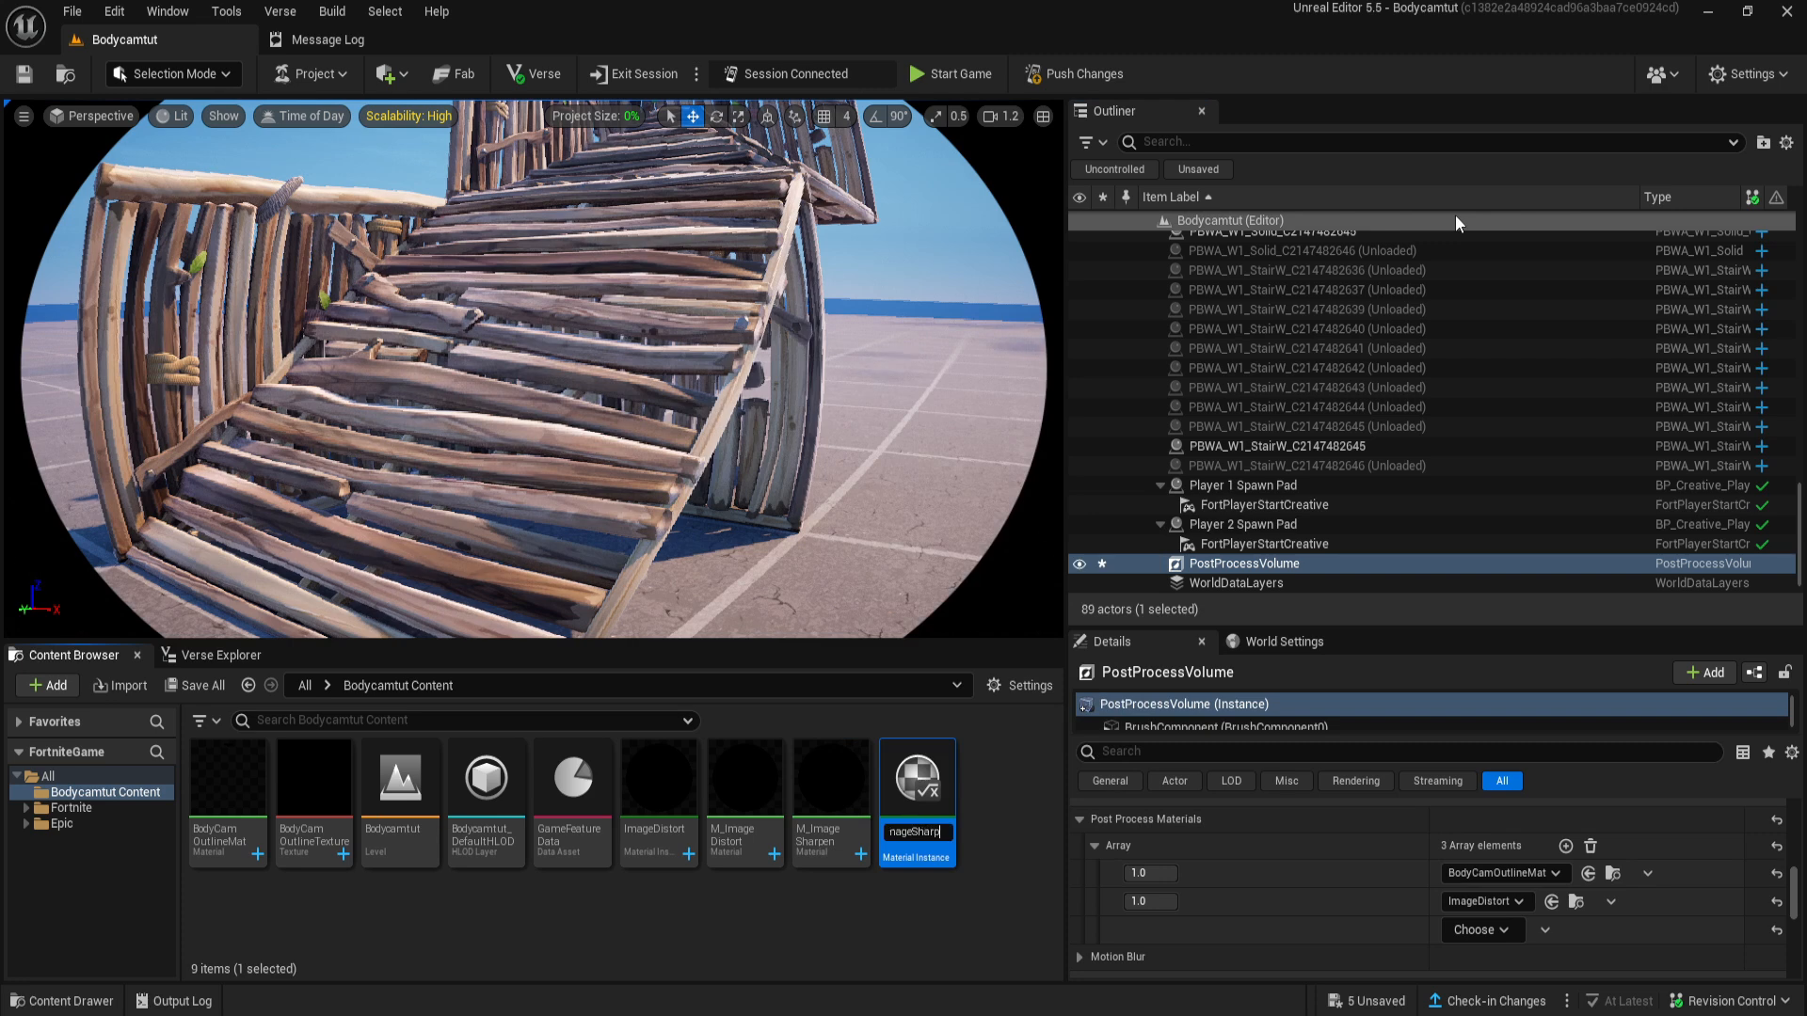
text(ImageSharp)
key(Return)
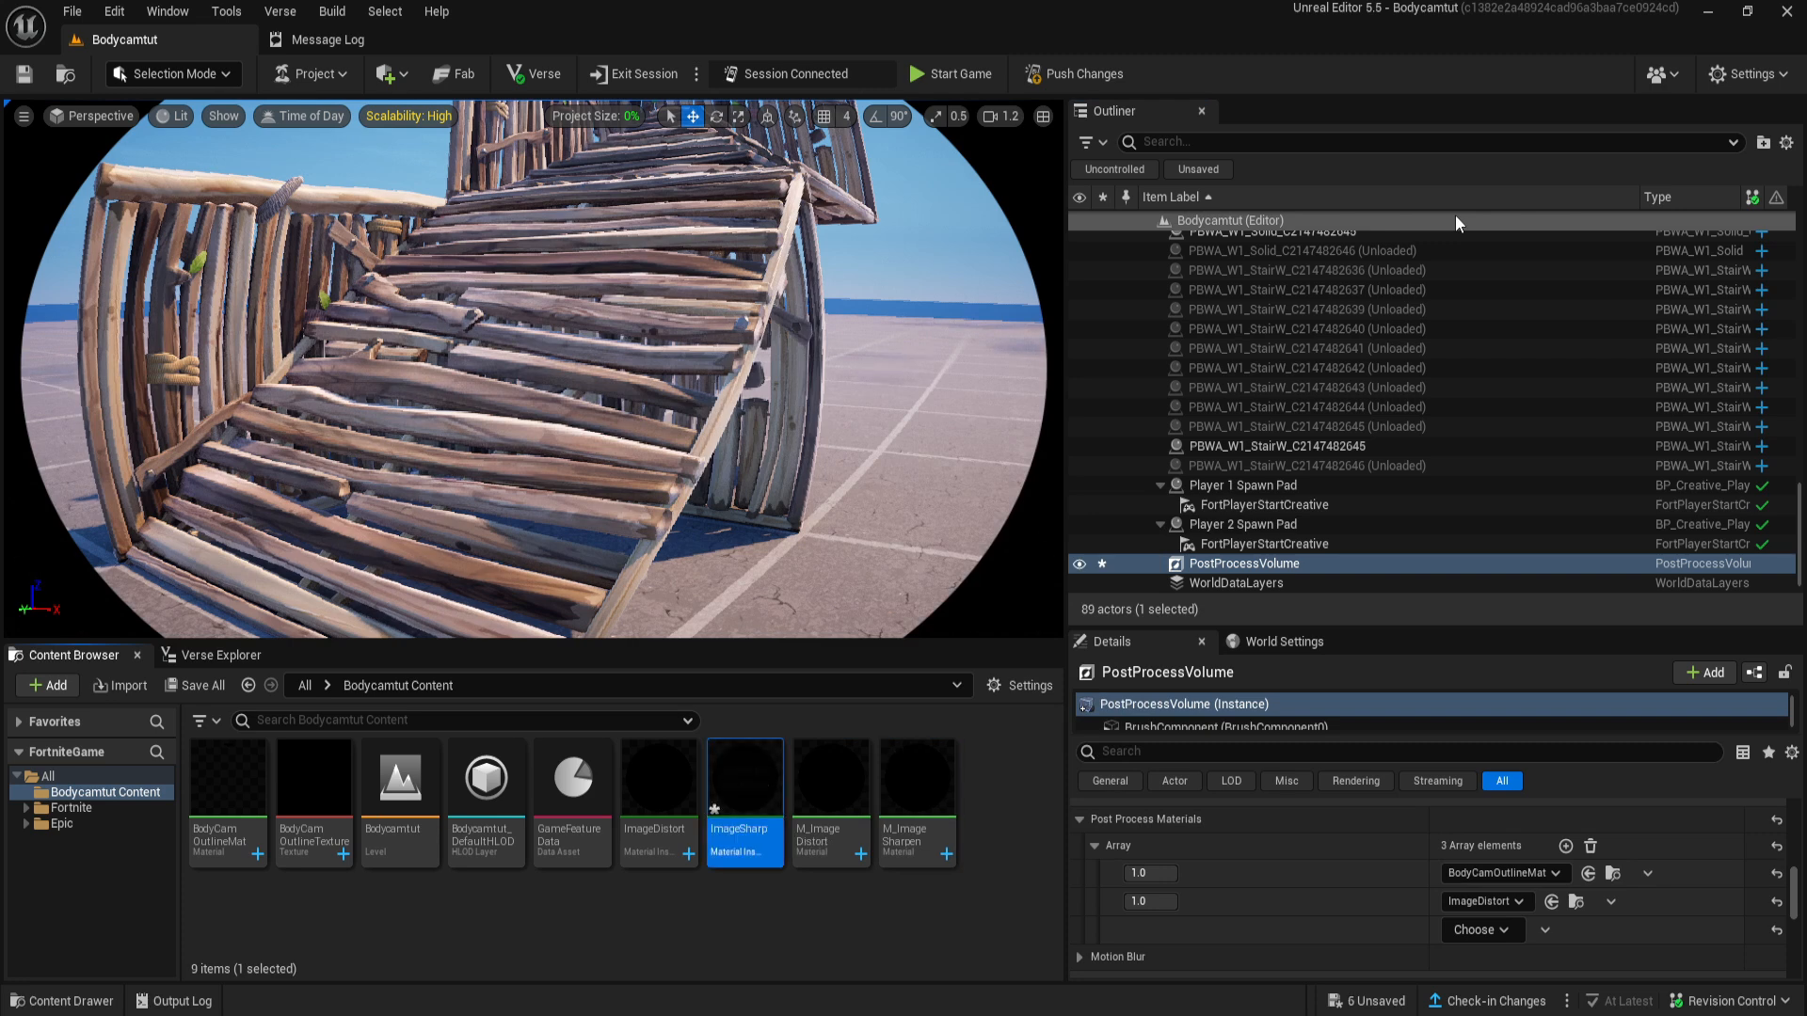
- Open the ImageSharp instance, enable its sharpen amount parameter, and assign the instance to the third Post Process Materials element
double_click(764, 773)
click(694, 349)
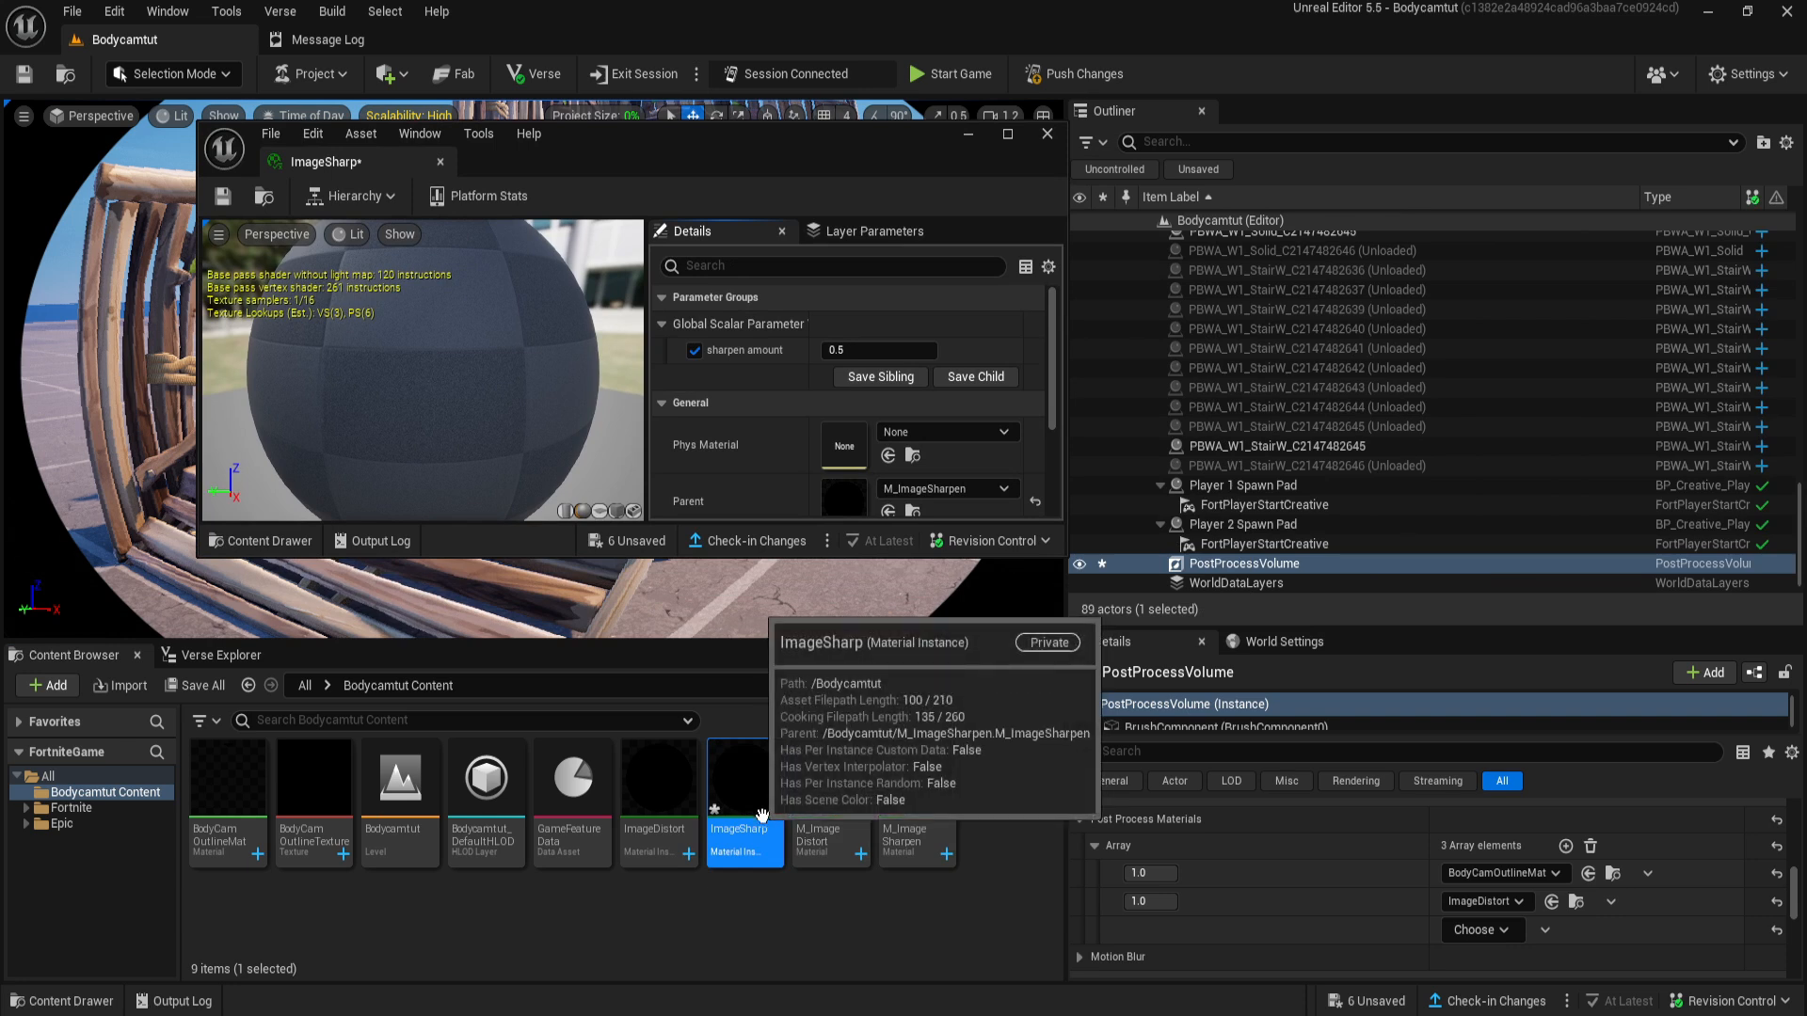
drag(762, 815, 1501, 932)
click(1478, 928)
click(1503, 969)
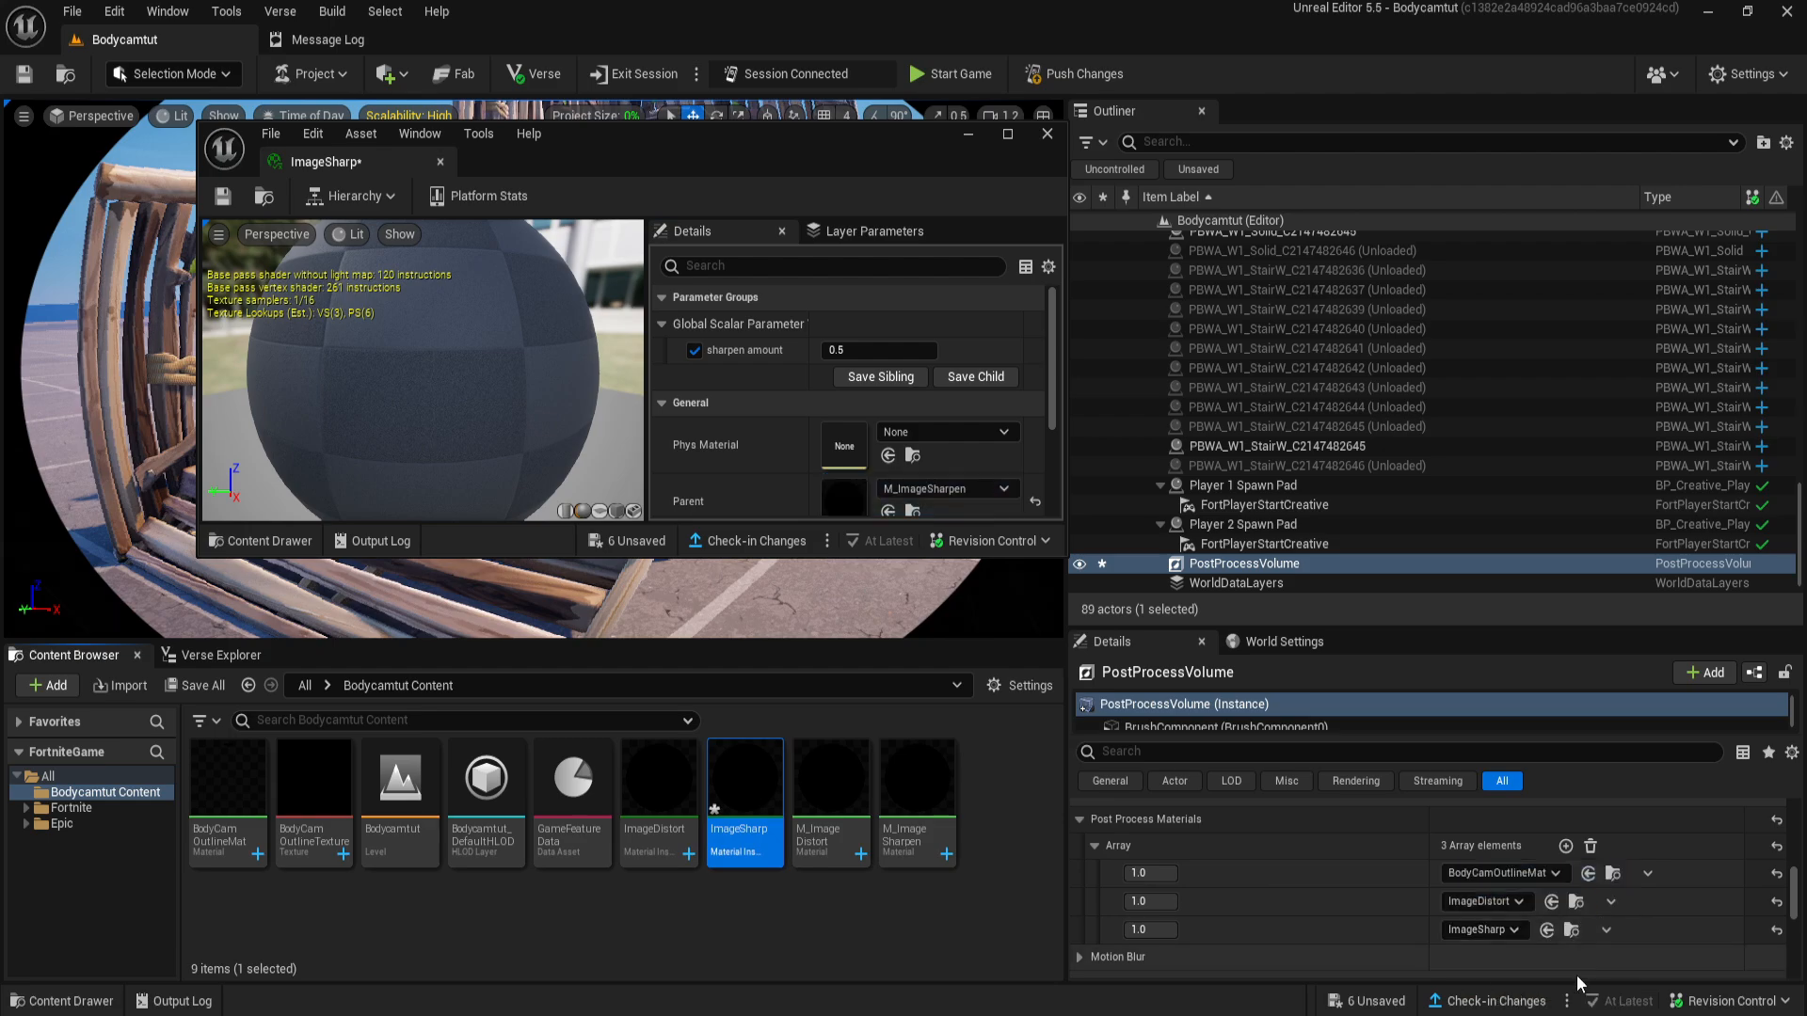
- Position the ImageSharp window clear of the level view and set the sharpen amount to 9
drag(717, 144, 1405, 367)
right_drag(715, 338, 762, 254)
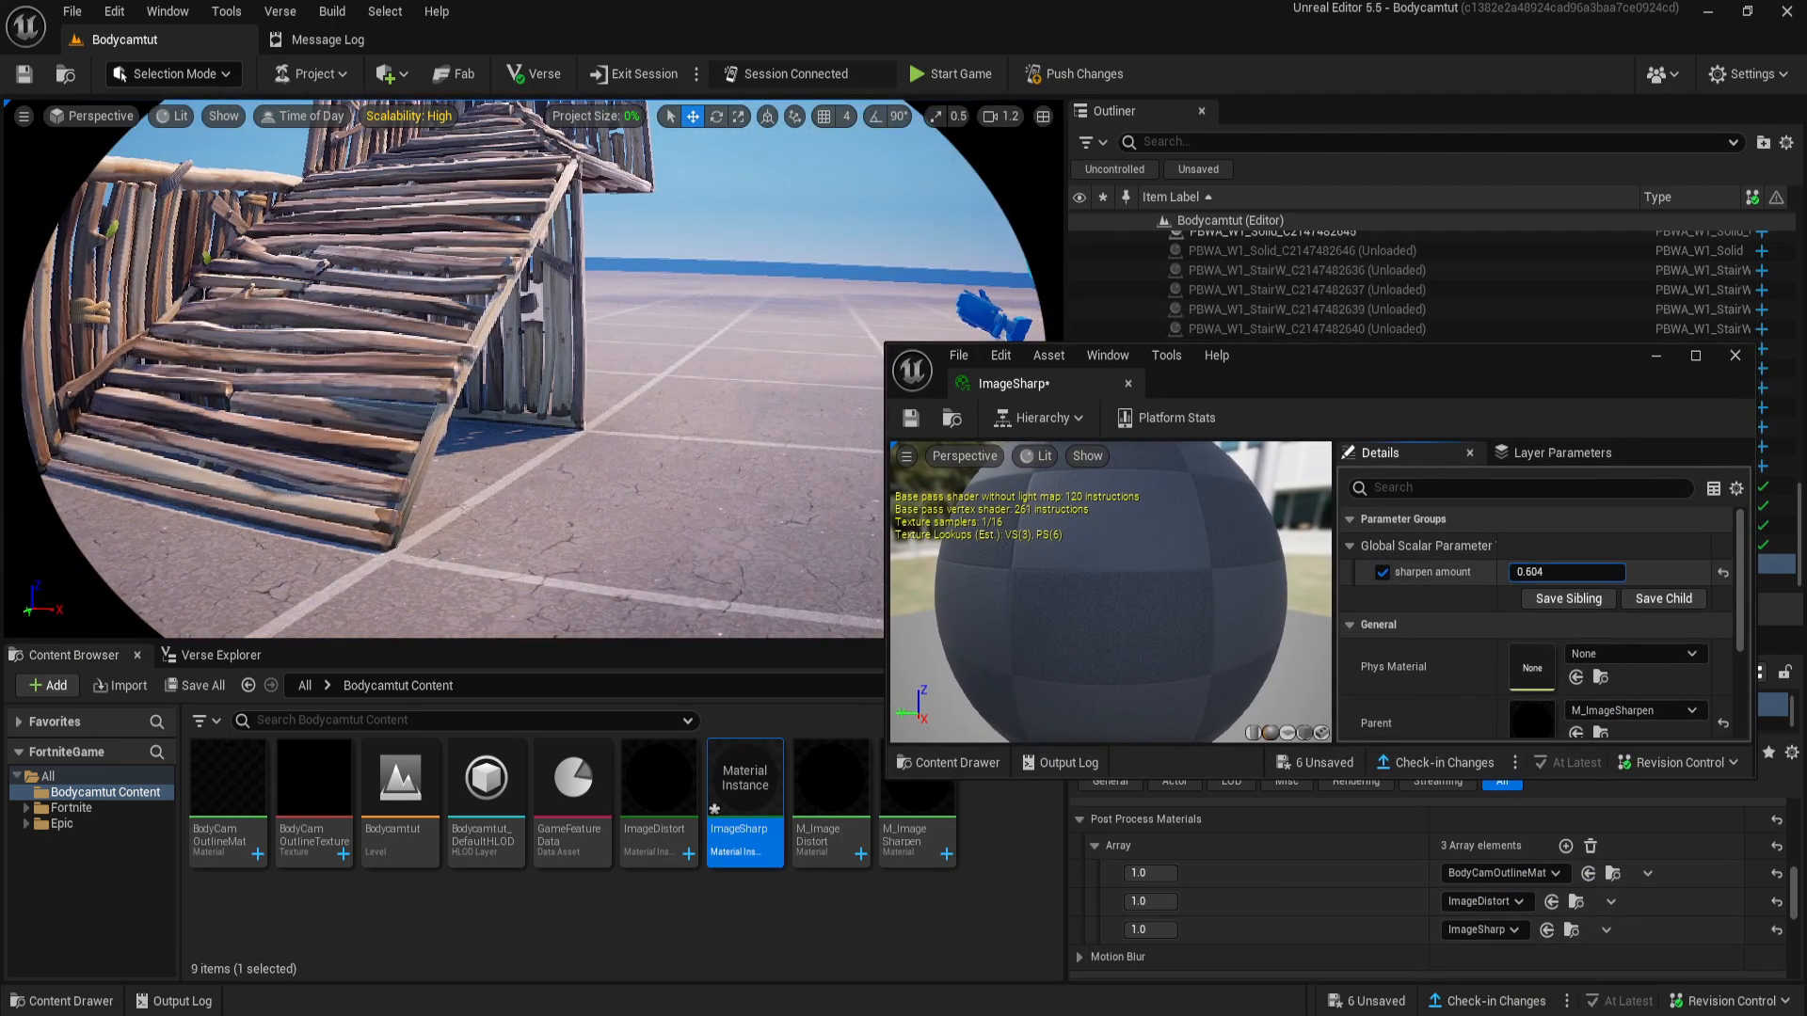
mouse_move(1567, 572)
mouse_down()
mouse_move(1722, 572)
mouse_move(1581, 572)
mouse_up()
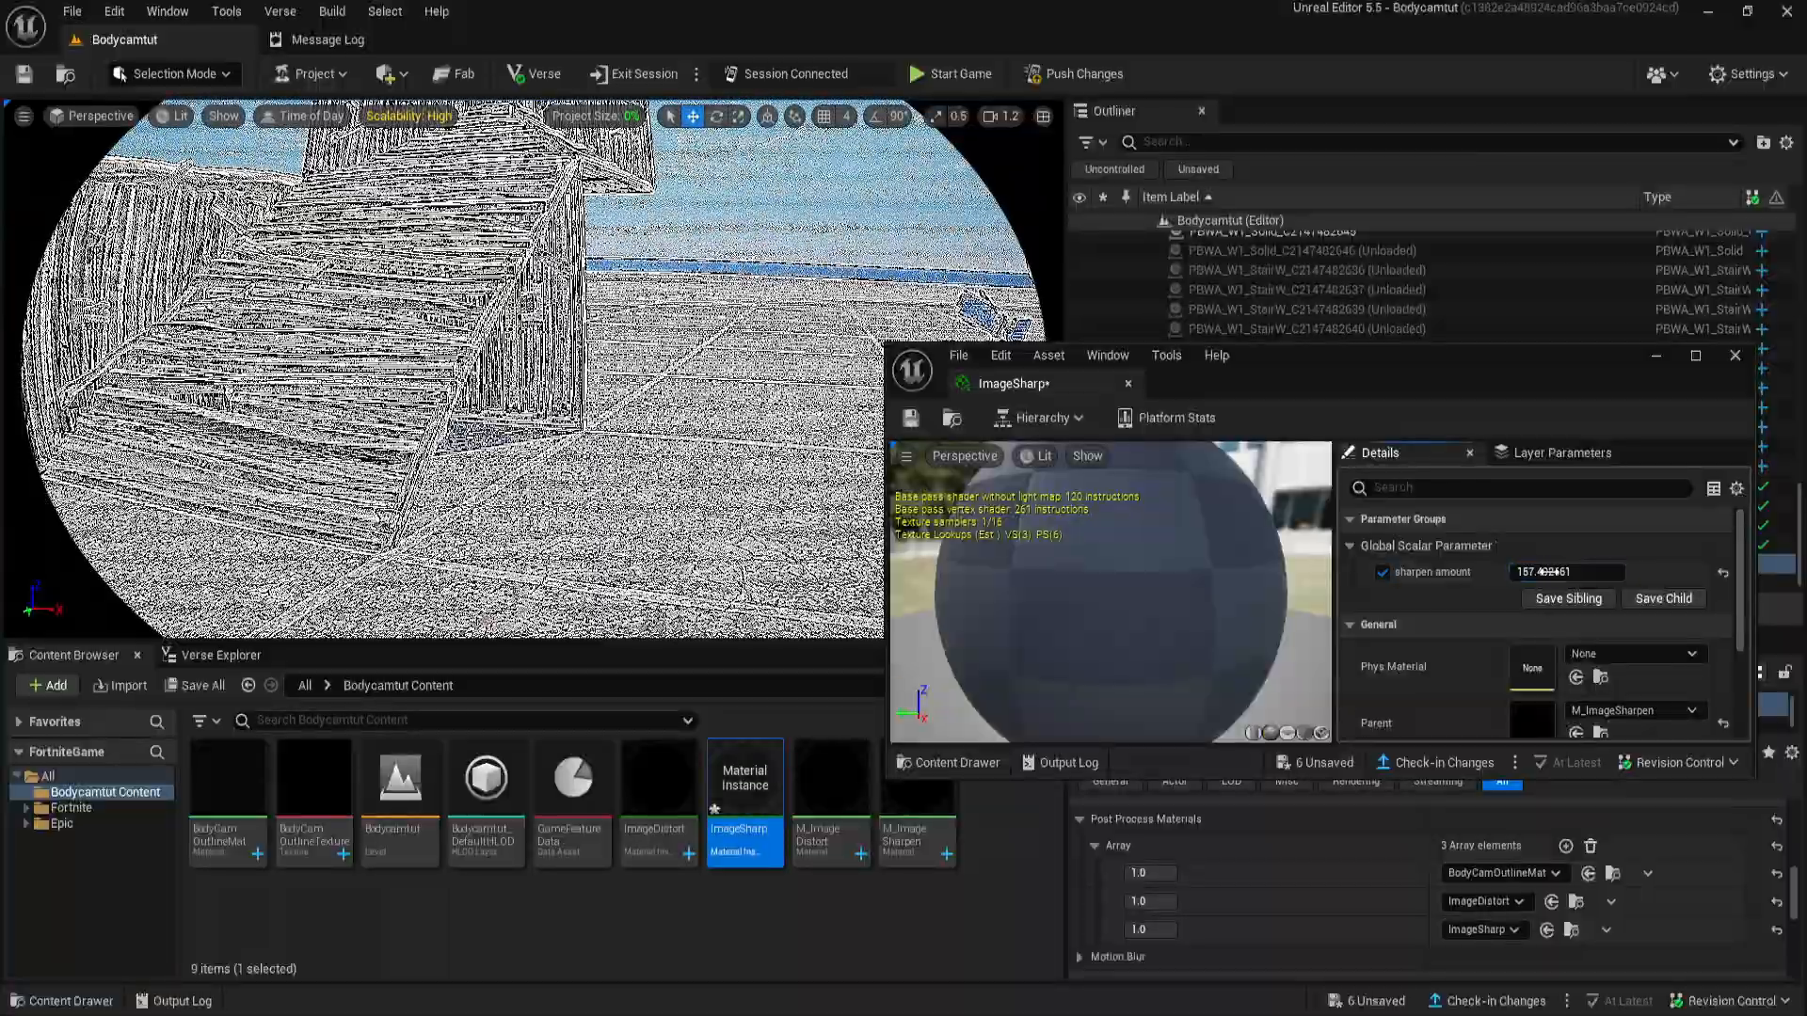
click(1598, 568)
text(9)
key(Return)
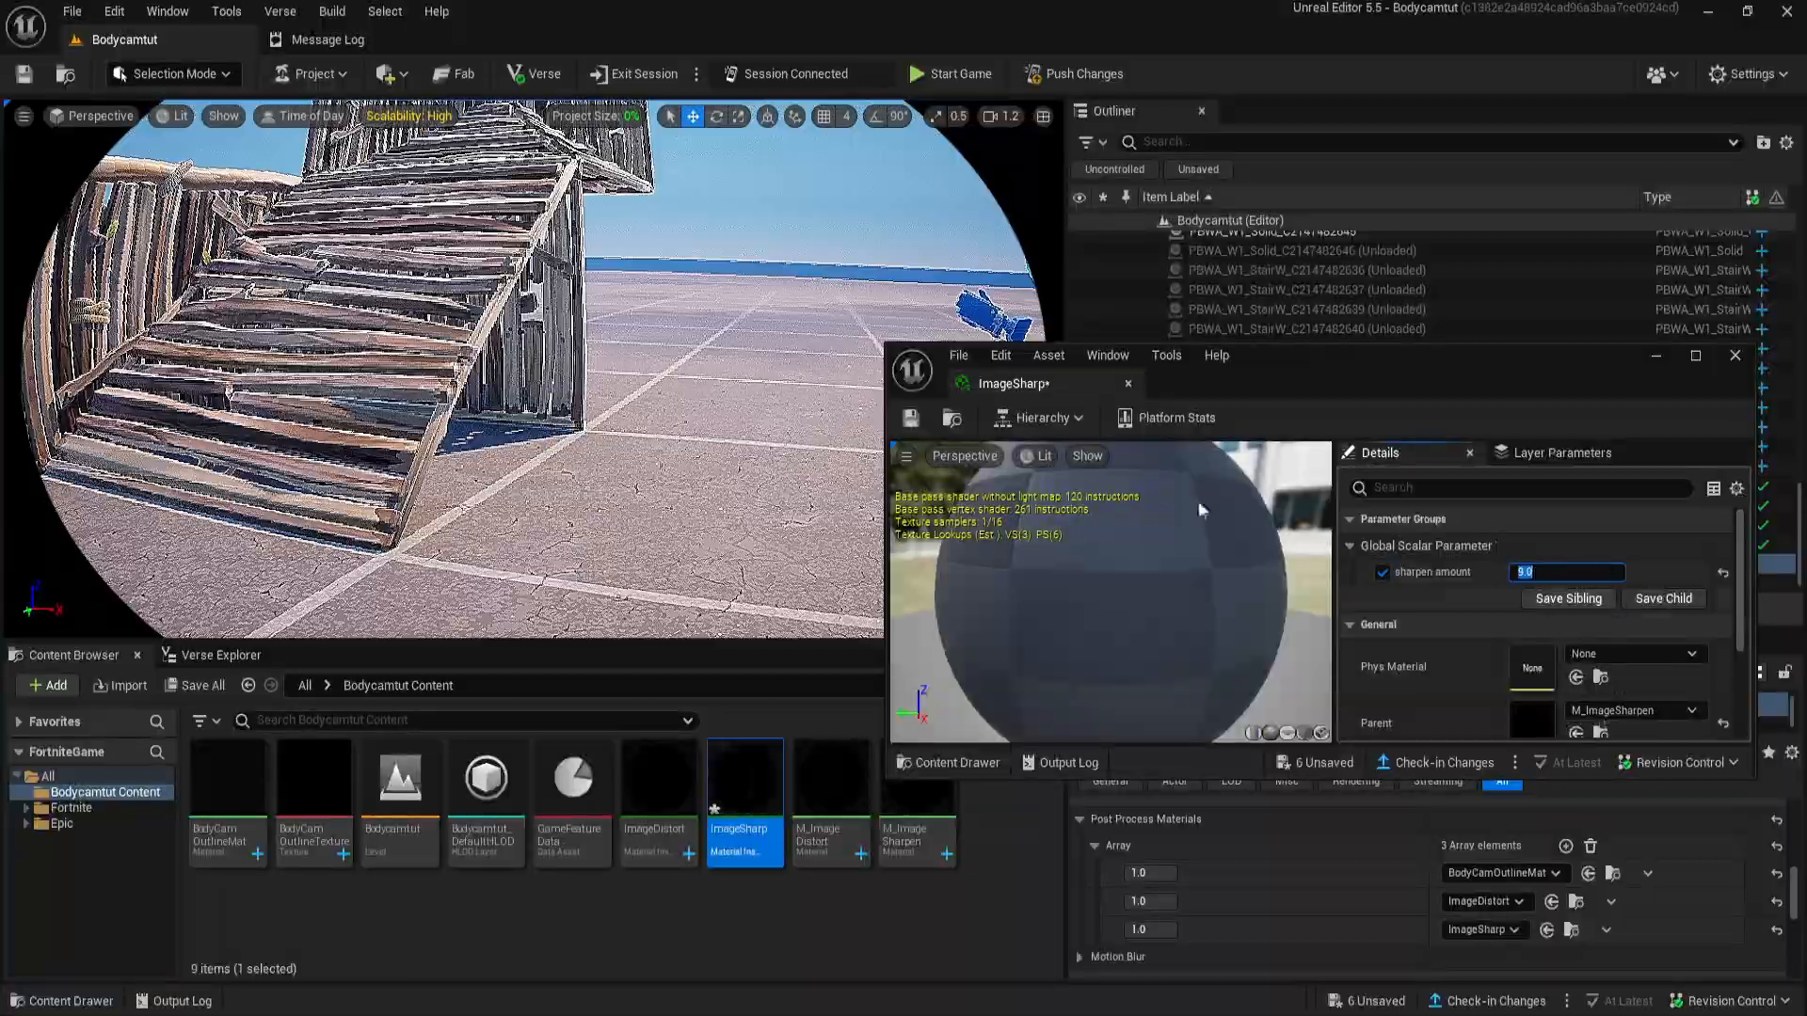
- Check the sharpening on the wooden stairs and ground, and close the ImageSharp instance
key(w)
right_drag(753, 424, 696, 512)
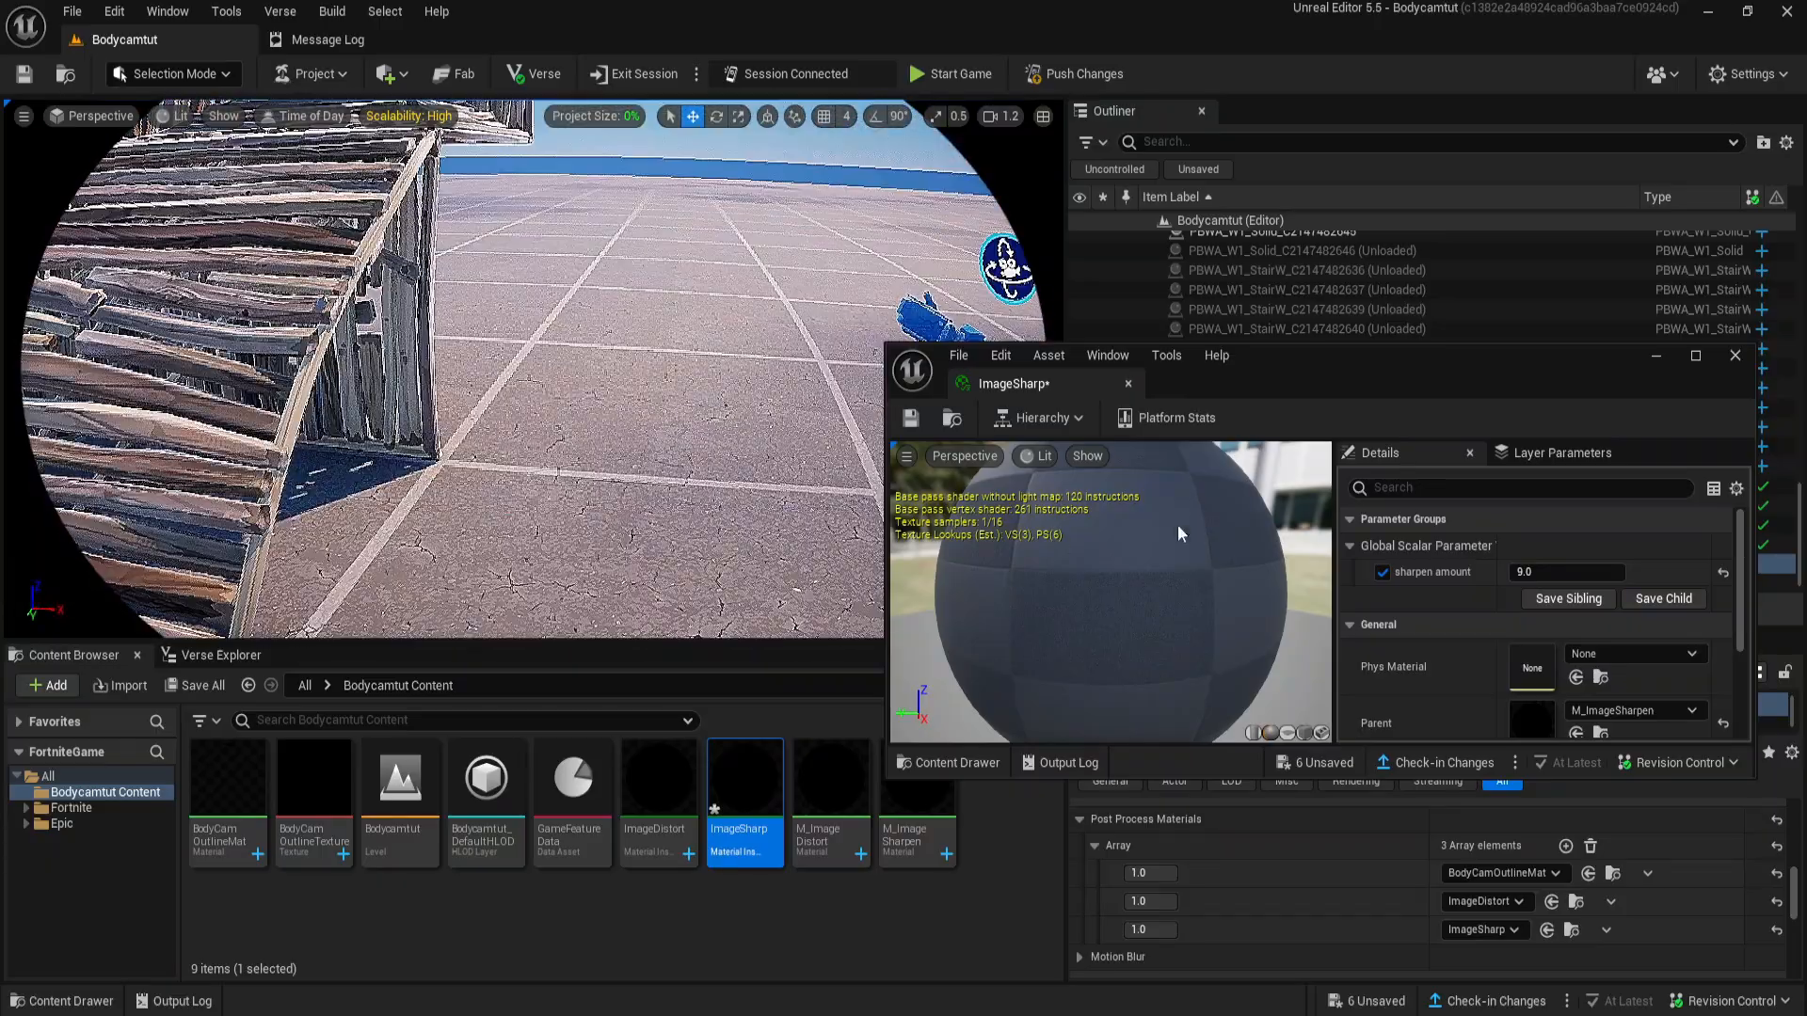
click(1733, 357)
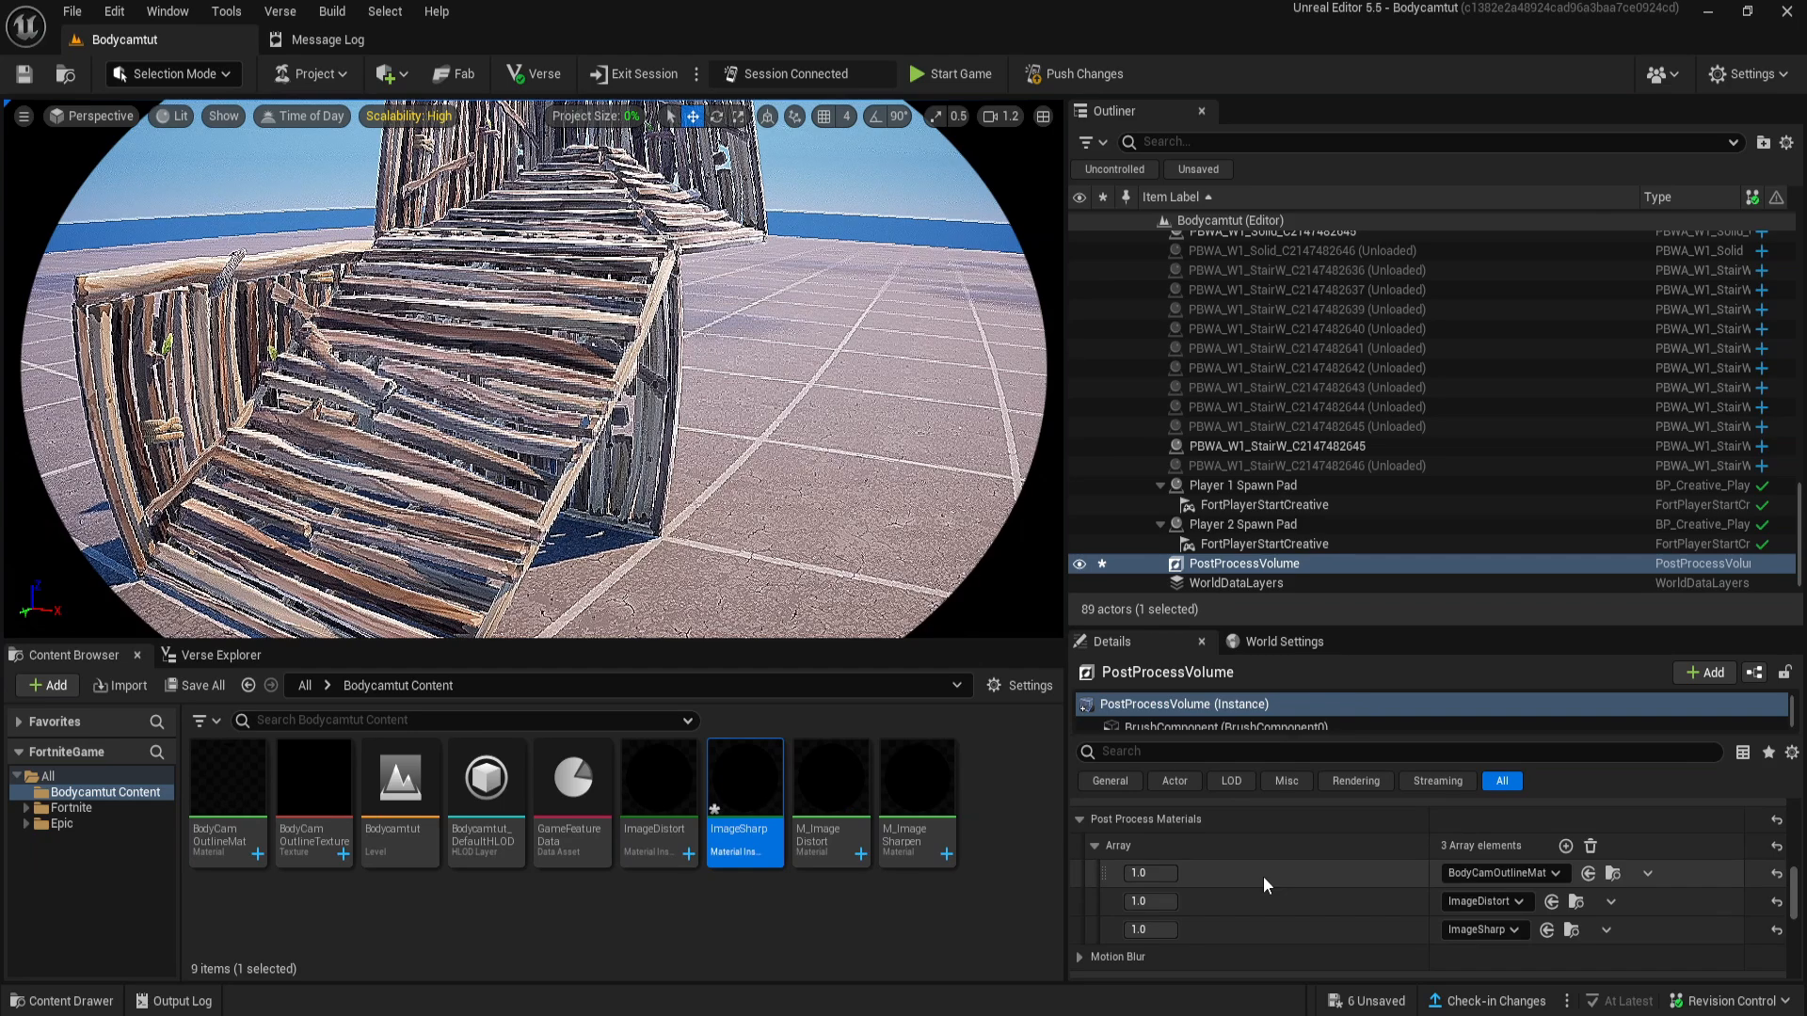
- Search all content for "hud controller", place a HUD Controller device near the orbit camera, and focus on it
right_drag(687, 499, 794, 470)
click(49, 777)
click(374, 719)
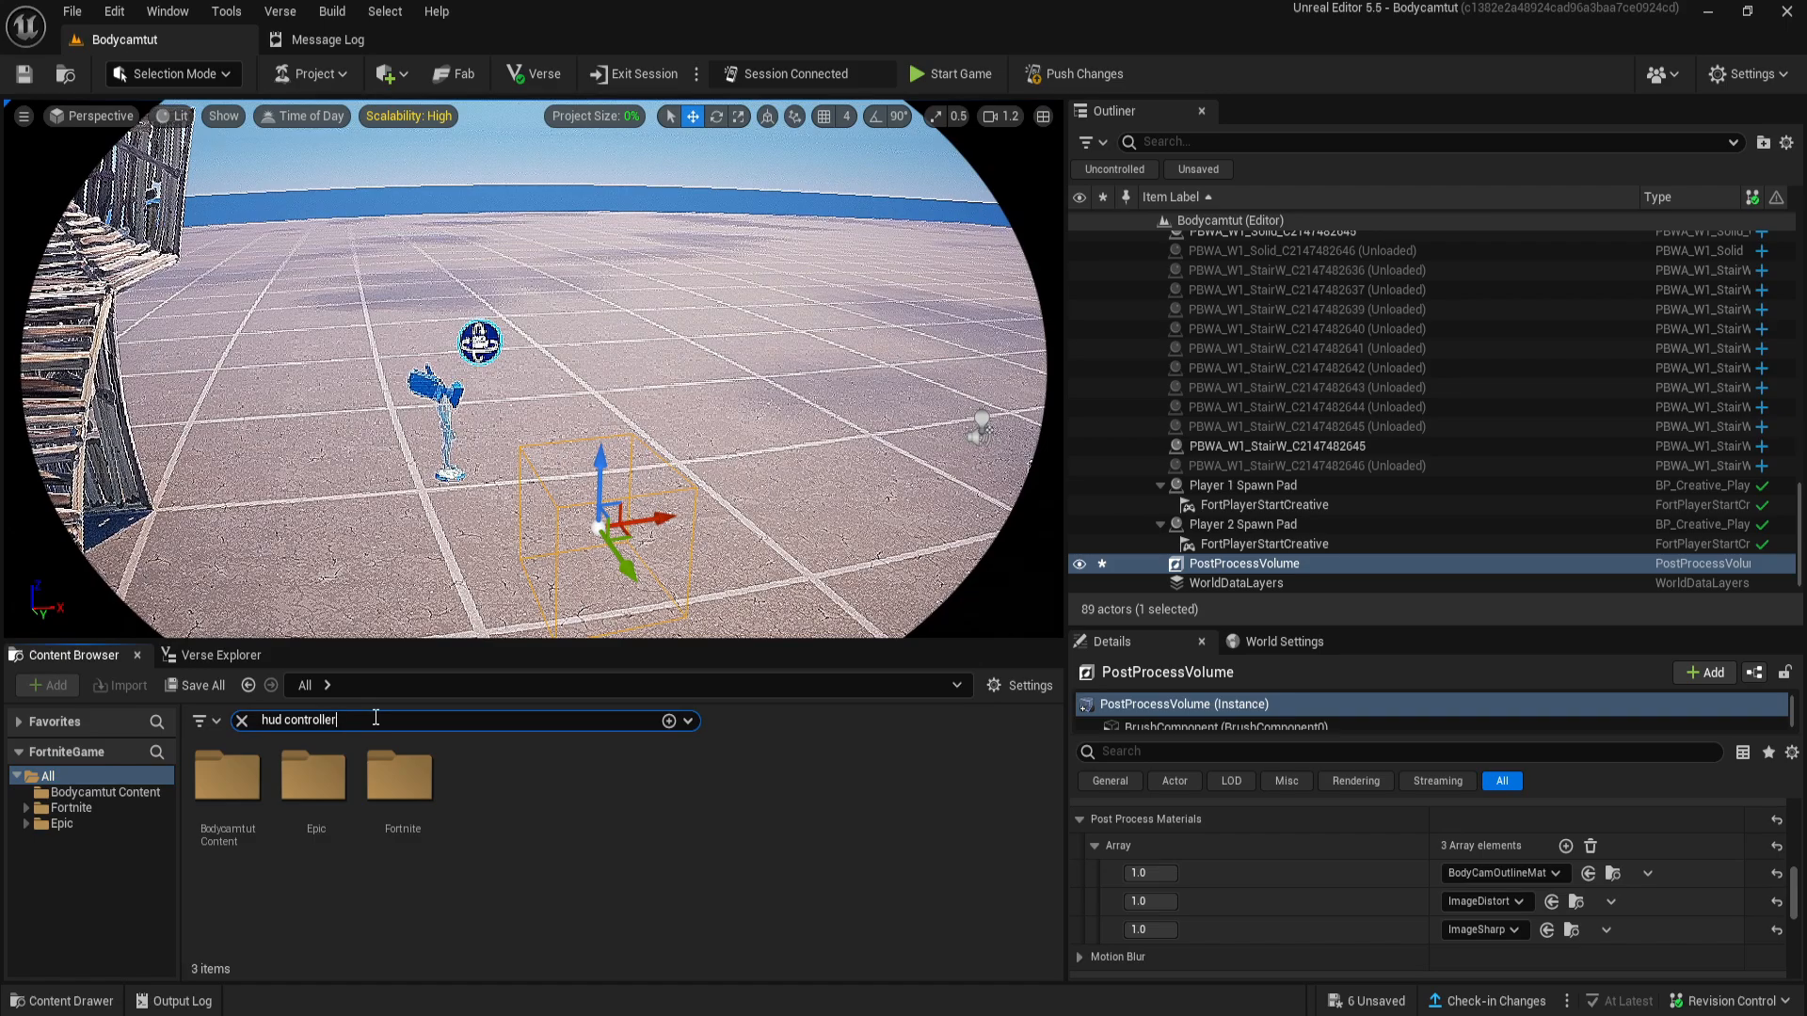
right_drag(346, 579, 378, 571)
drag(235, 788, 587, 433)
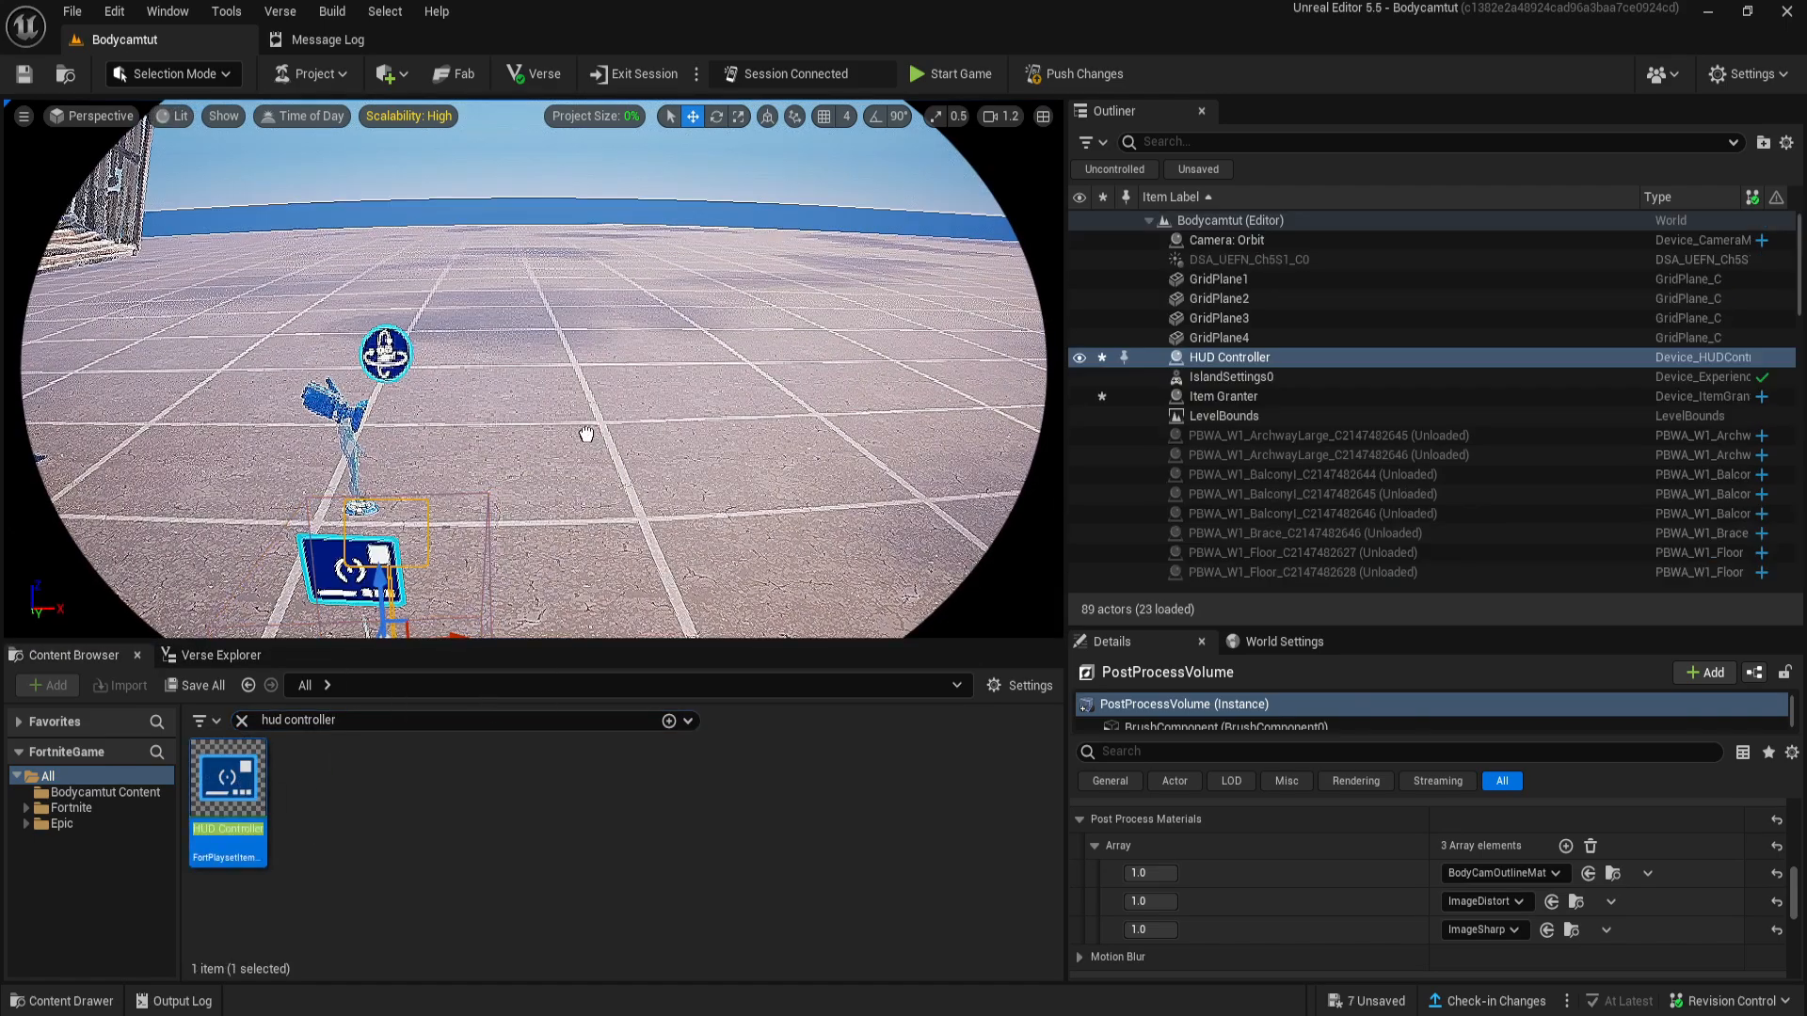
key(f)
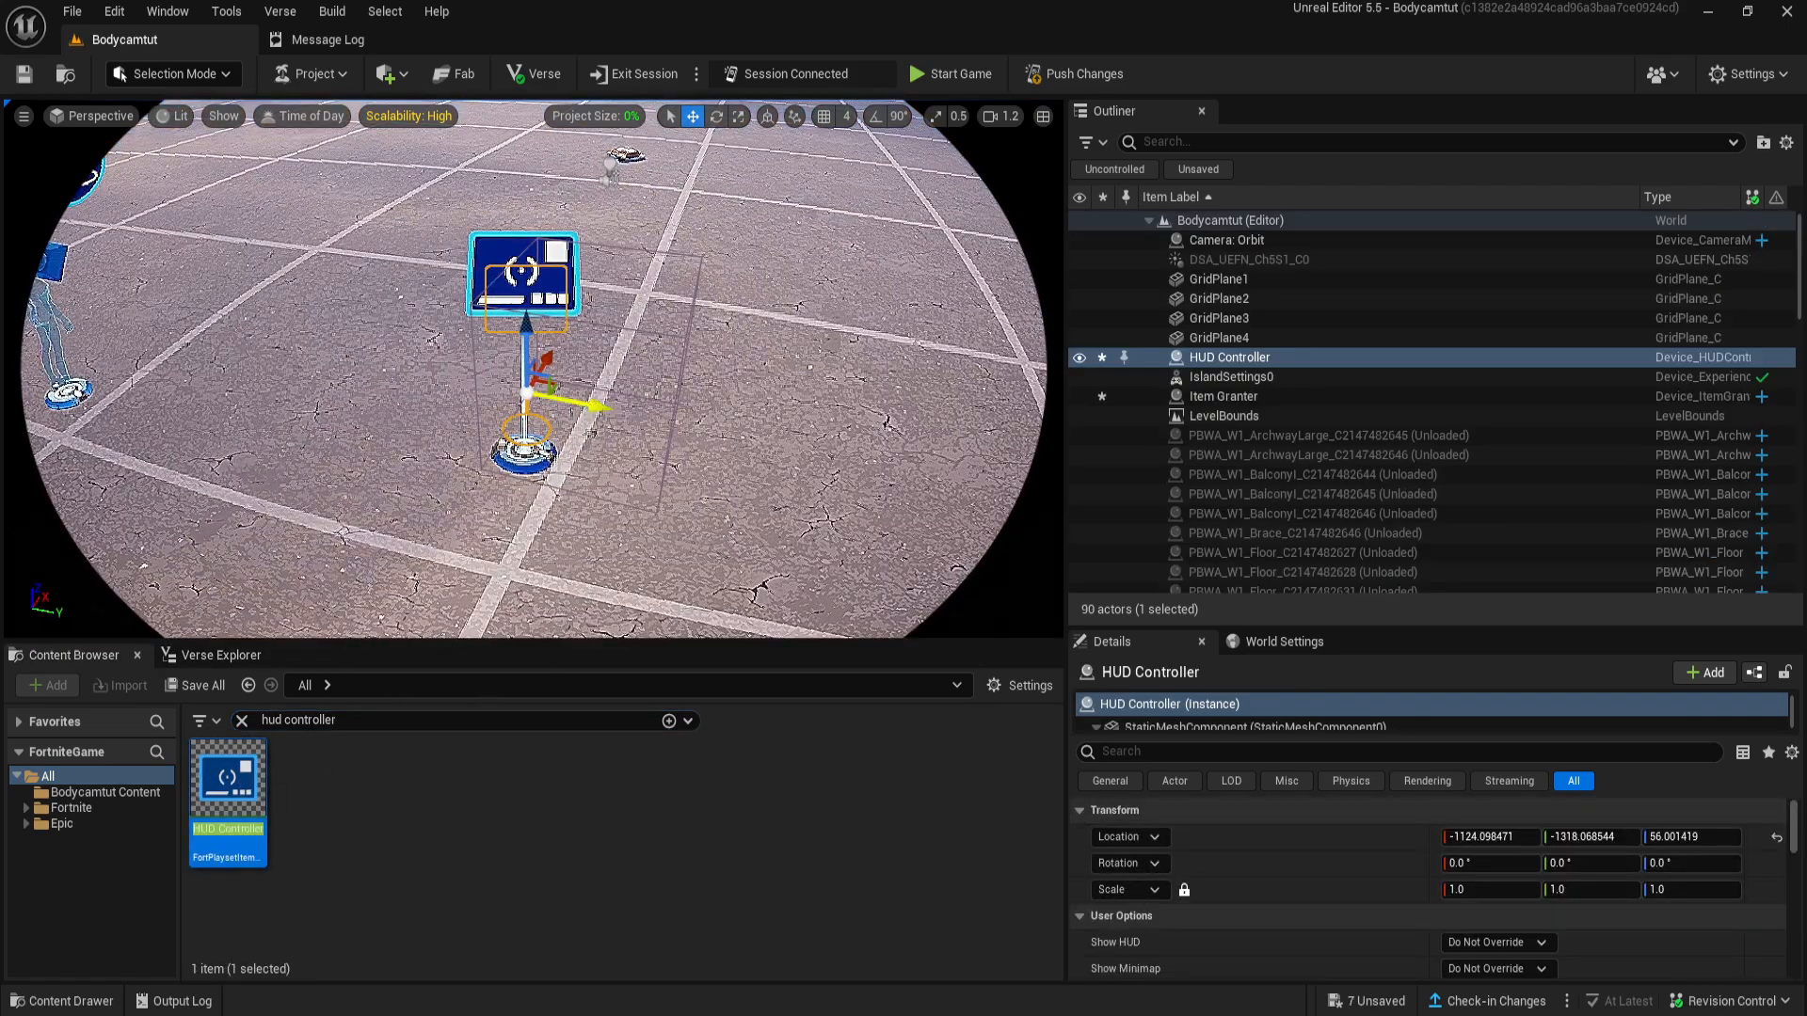
- Set the HUD Controller's Show Health option to No and override the neighbouring health and shield display options
scroll(1302, 878, down, 5)
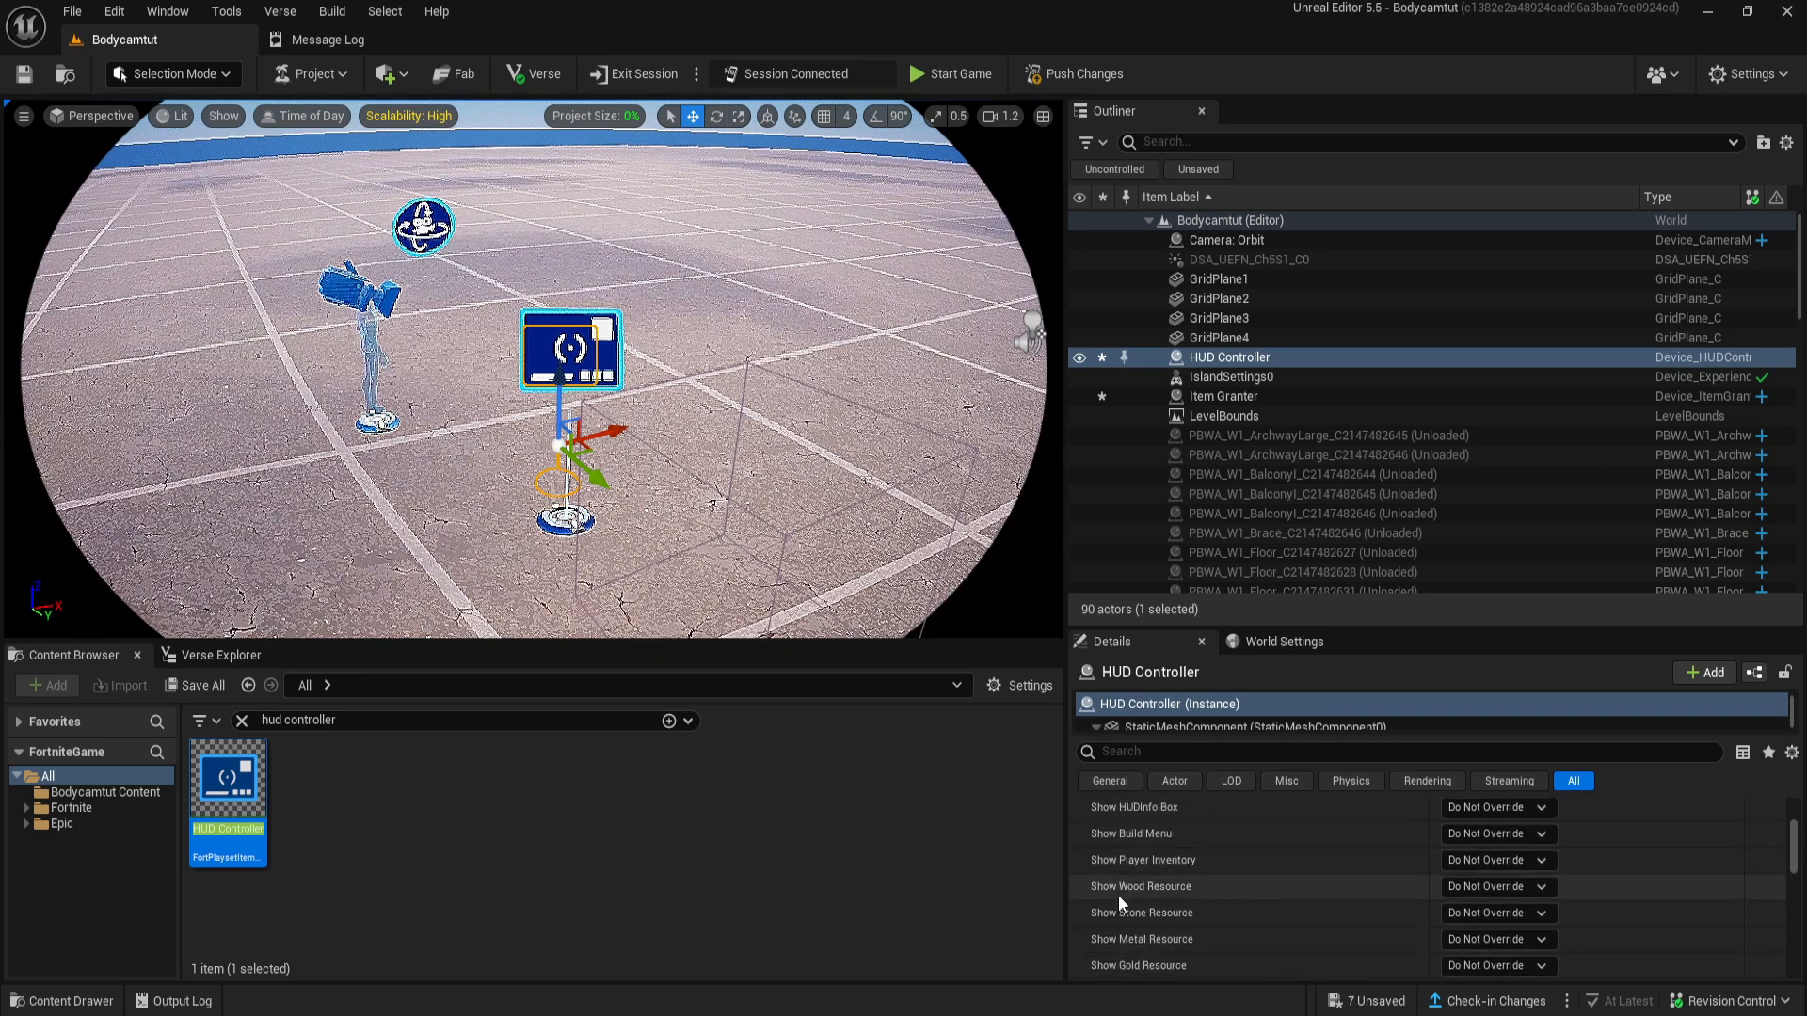
scroll(1183, 945, down, 2)
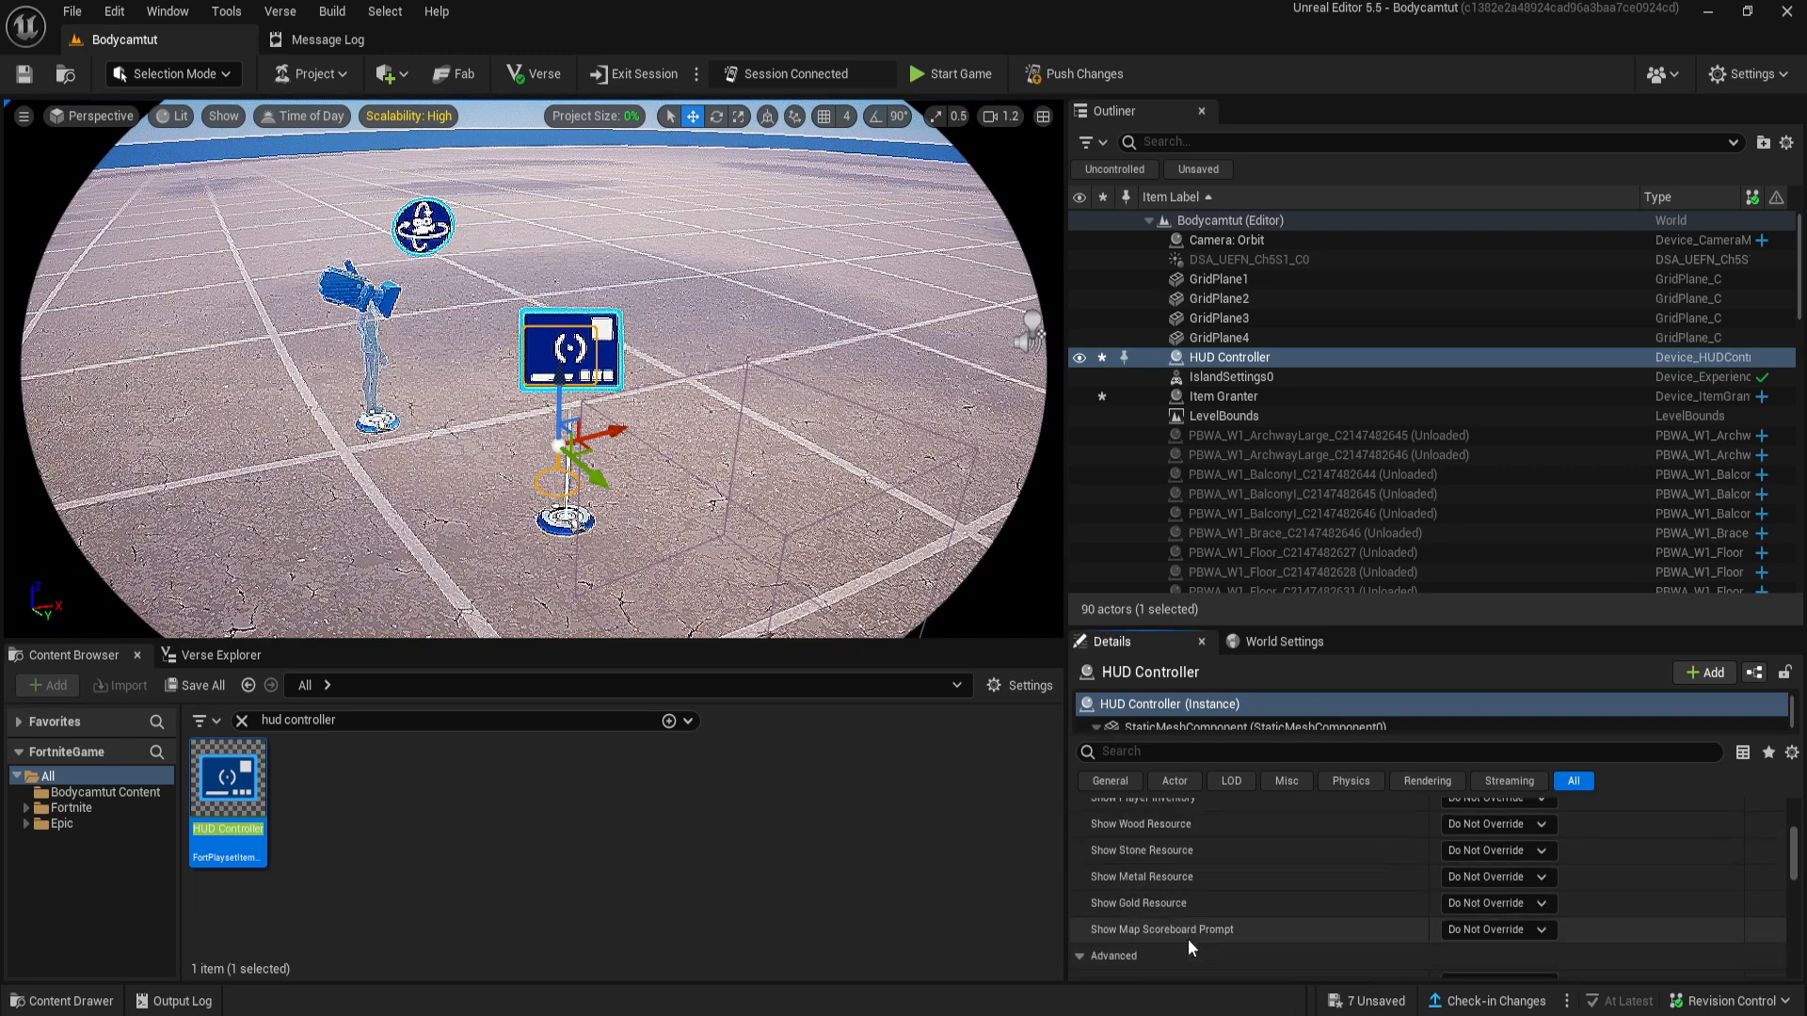
scroll(1493, 909, down, 5)
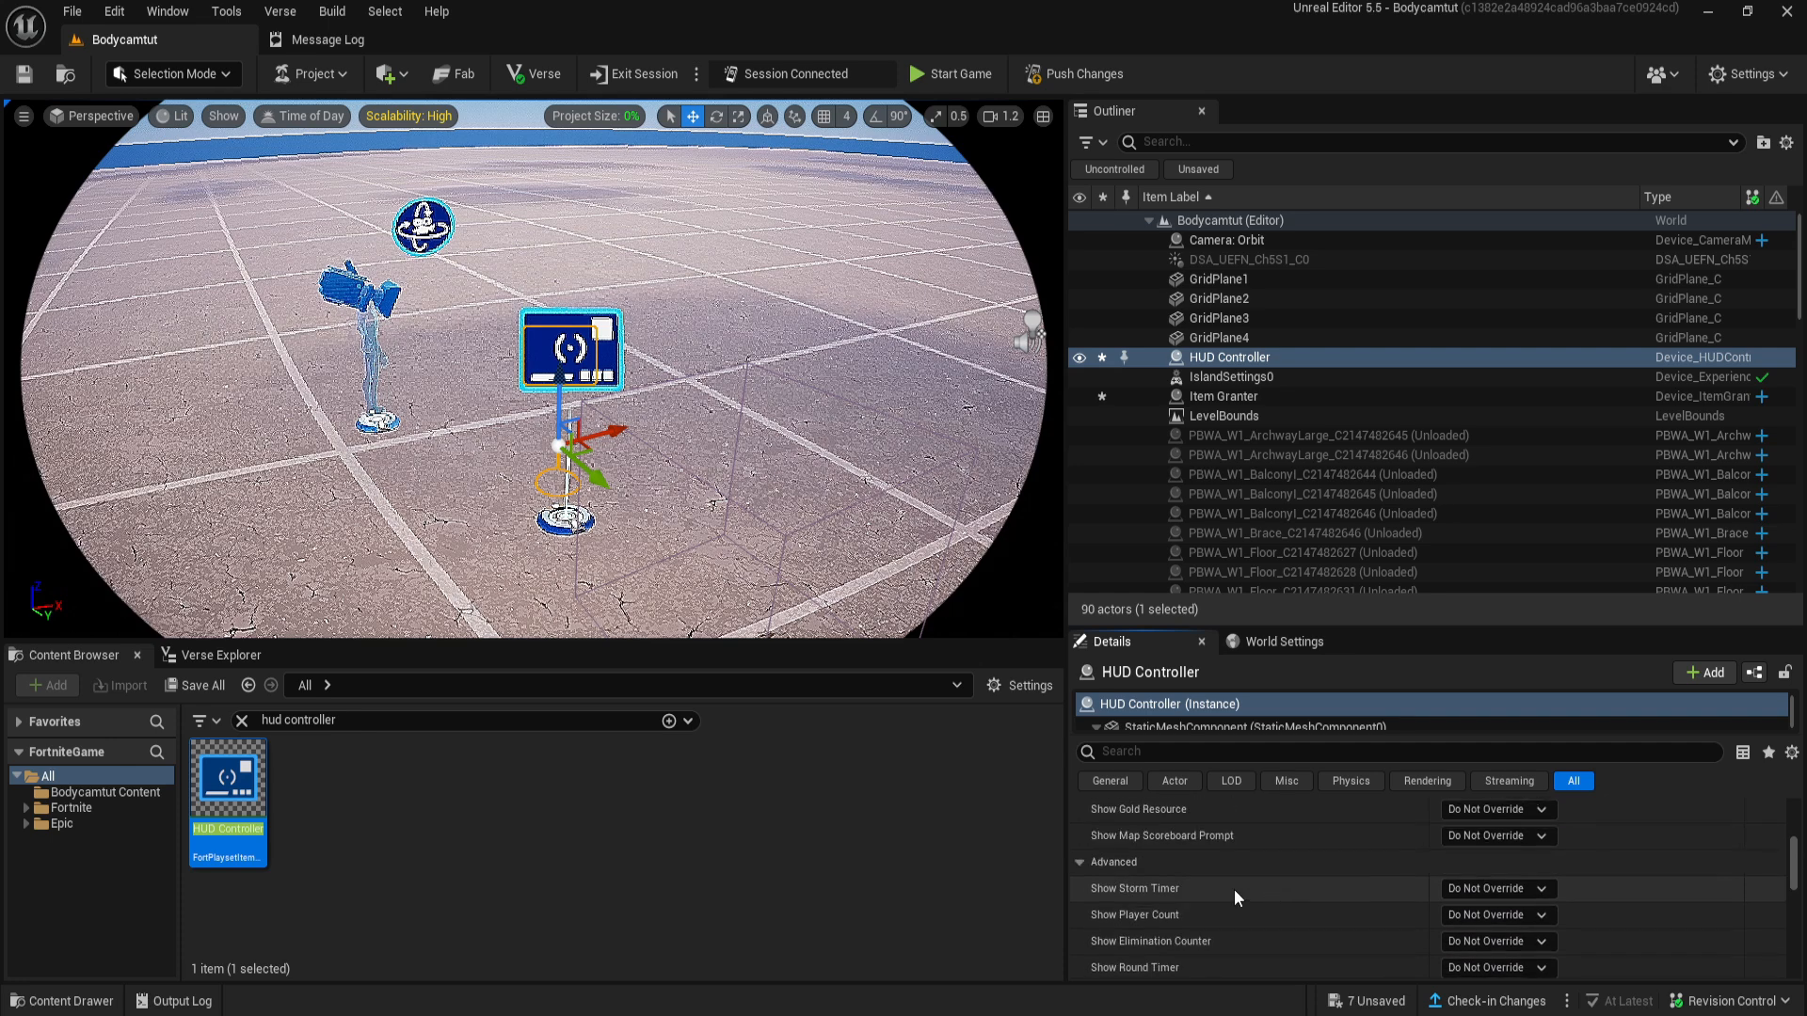
scroll(1254, 920, down, 3)
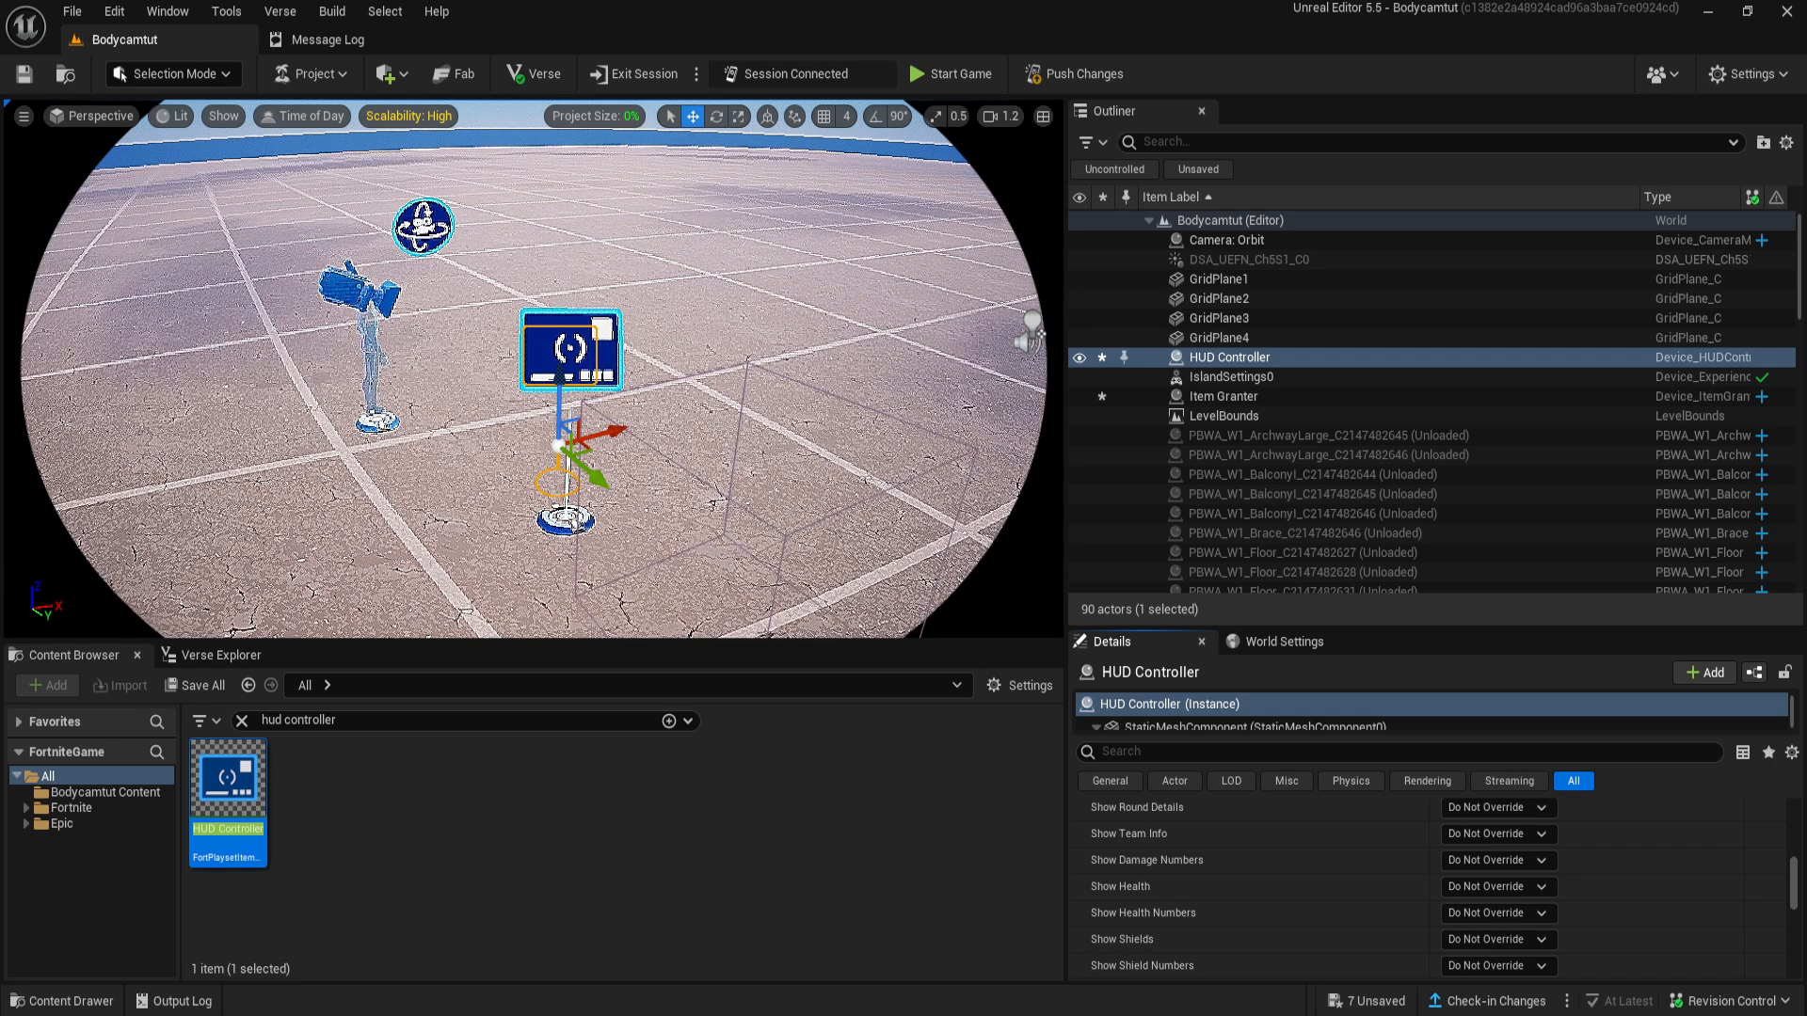
click(1496, 886)
click(1502, 944)
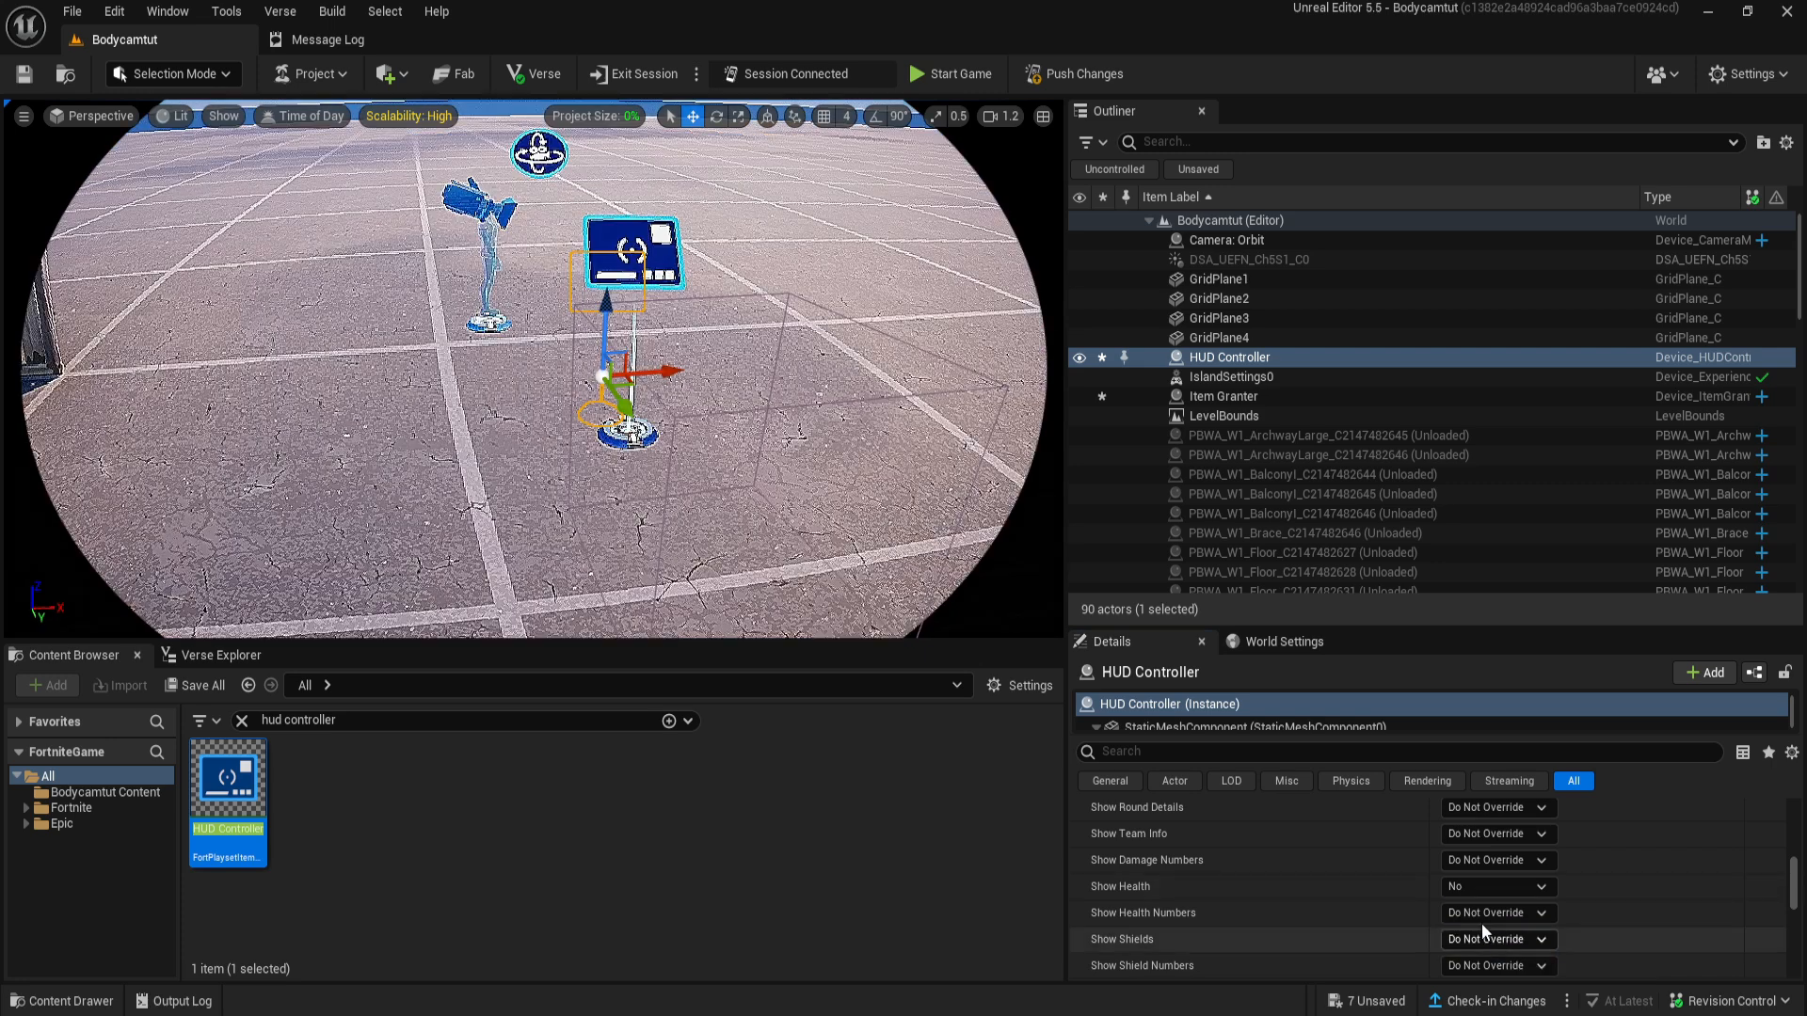
click(1487, 913)
click(1488, 935)
click(1481, 866)
click(1494, 920)
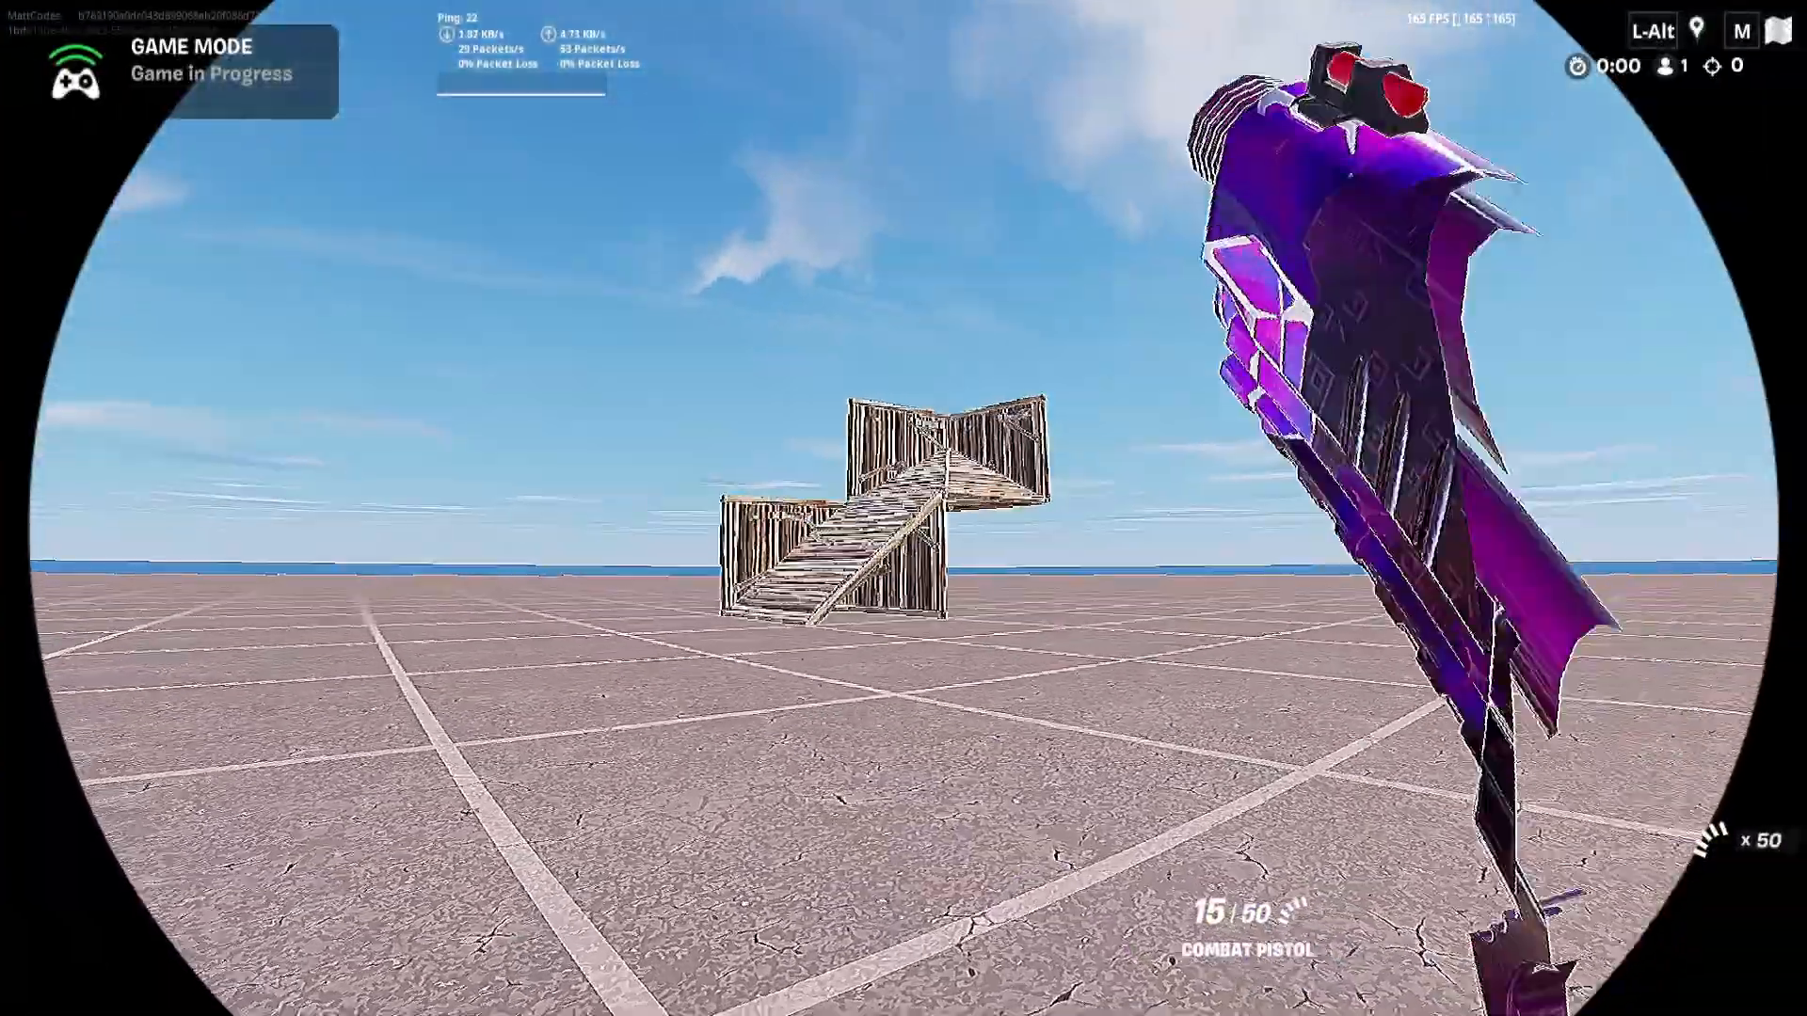
- Play-test the bodycam effect in the running game by firing and reloading the pistol and walking around the wooden stairs
click(904, 508)
key(r)
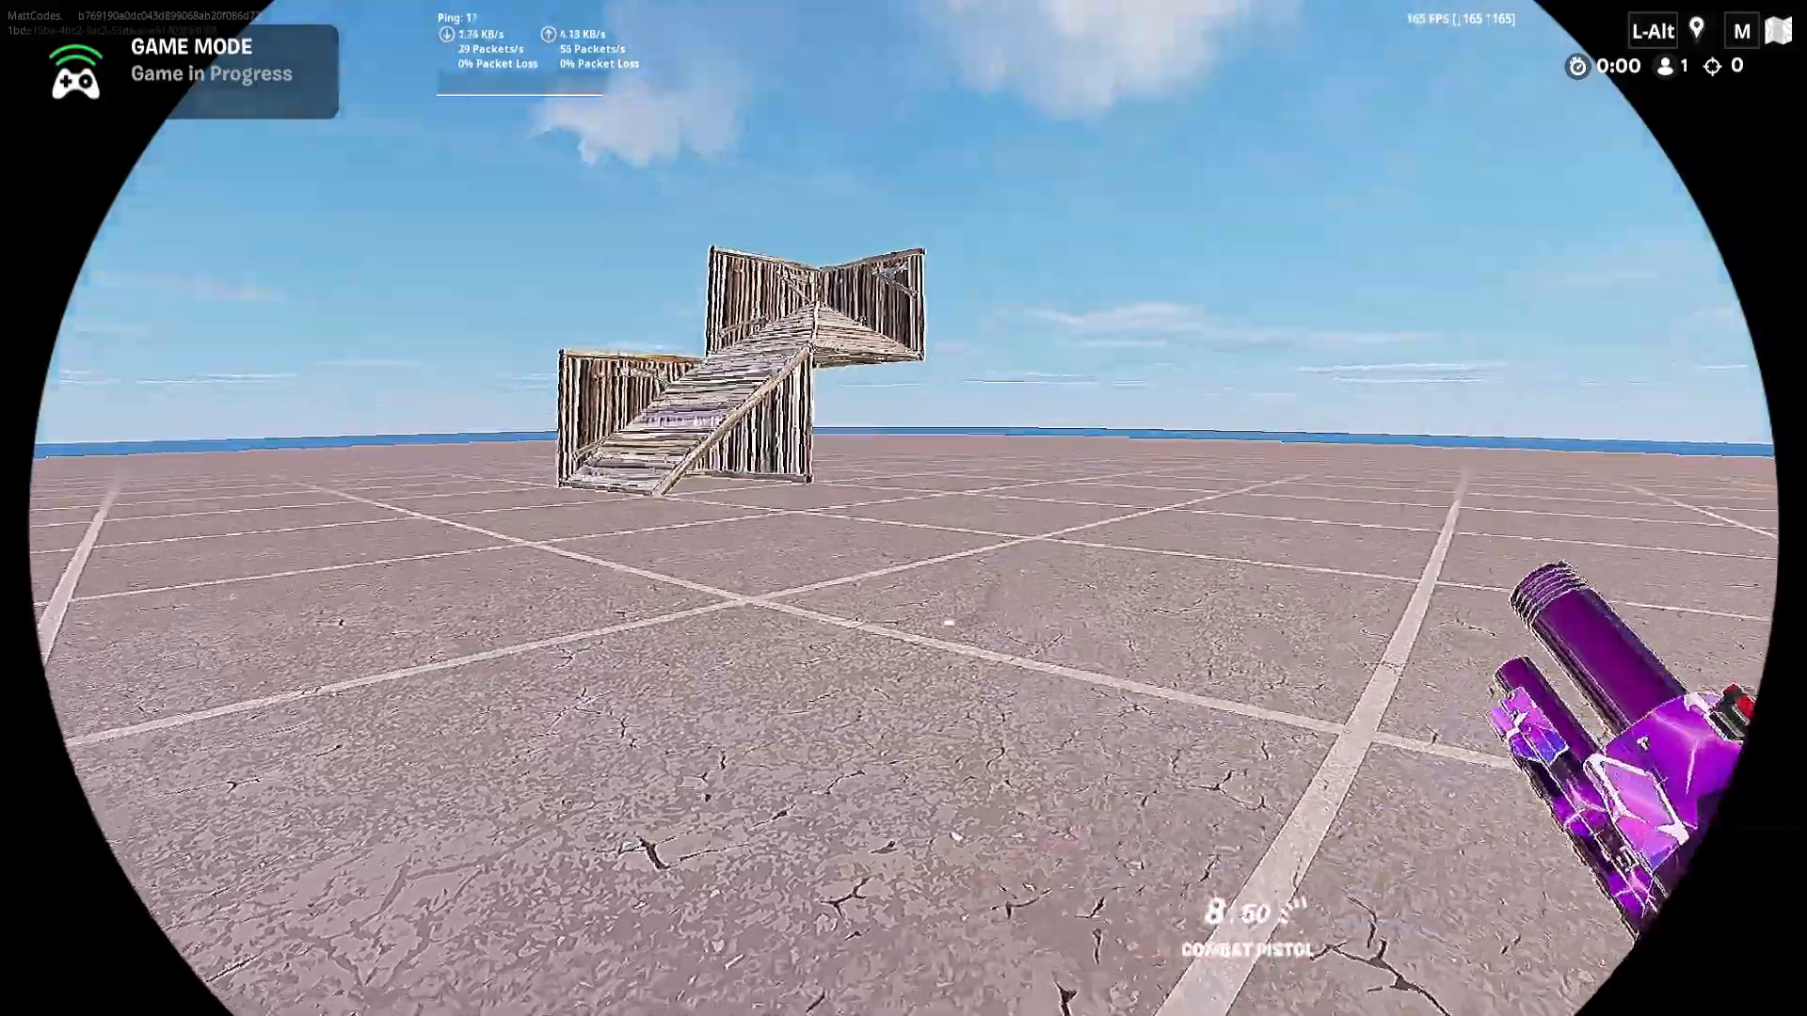
key(w)
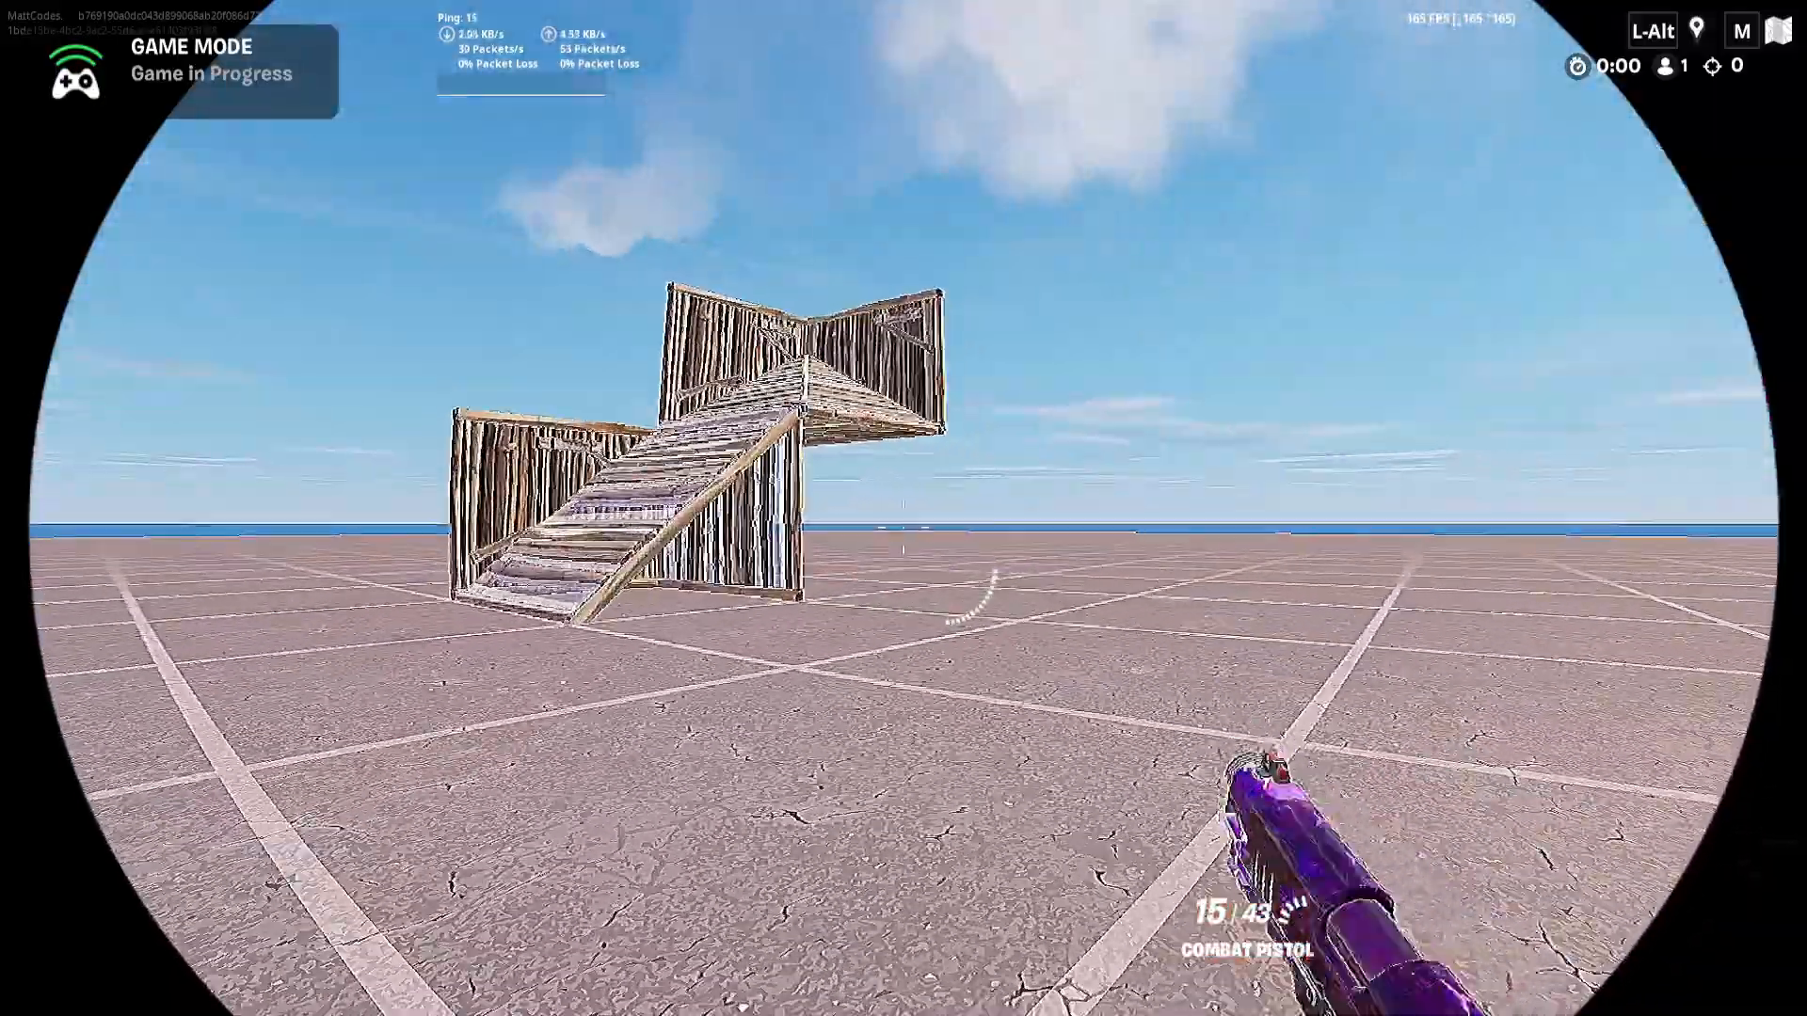
key(w)
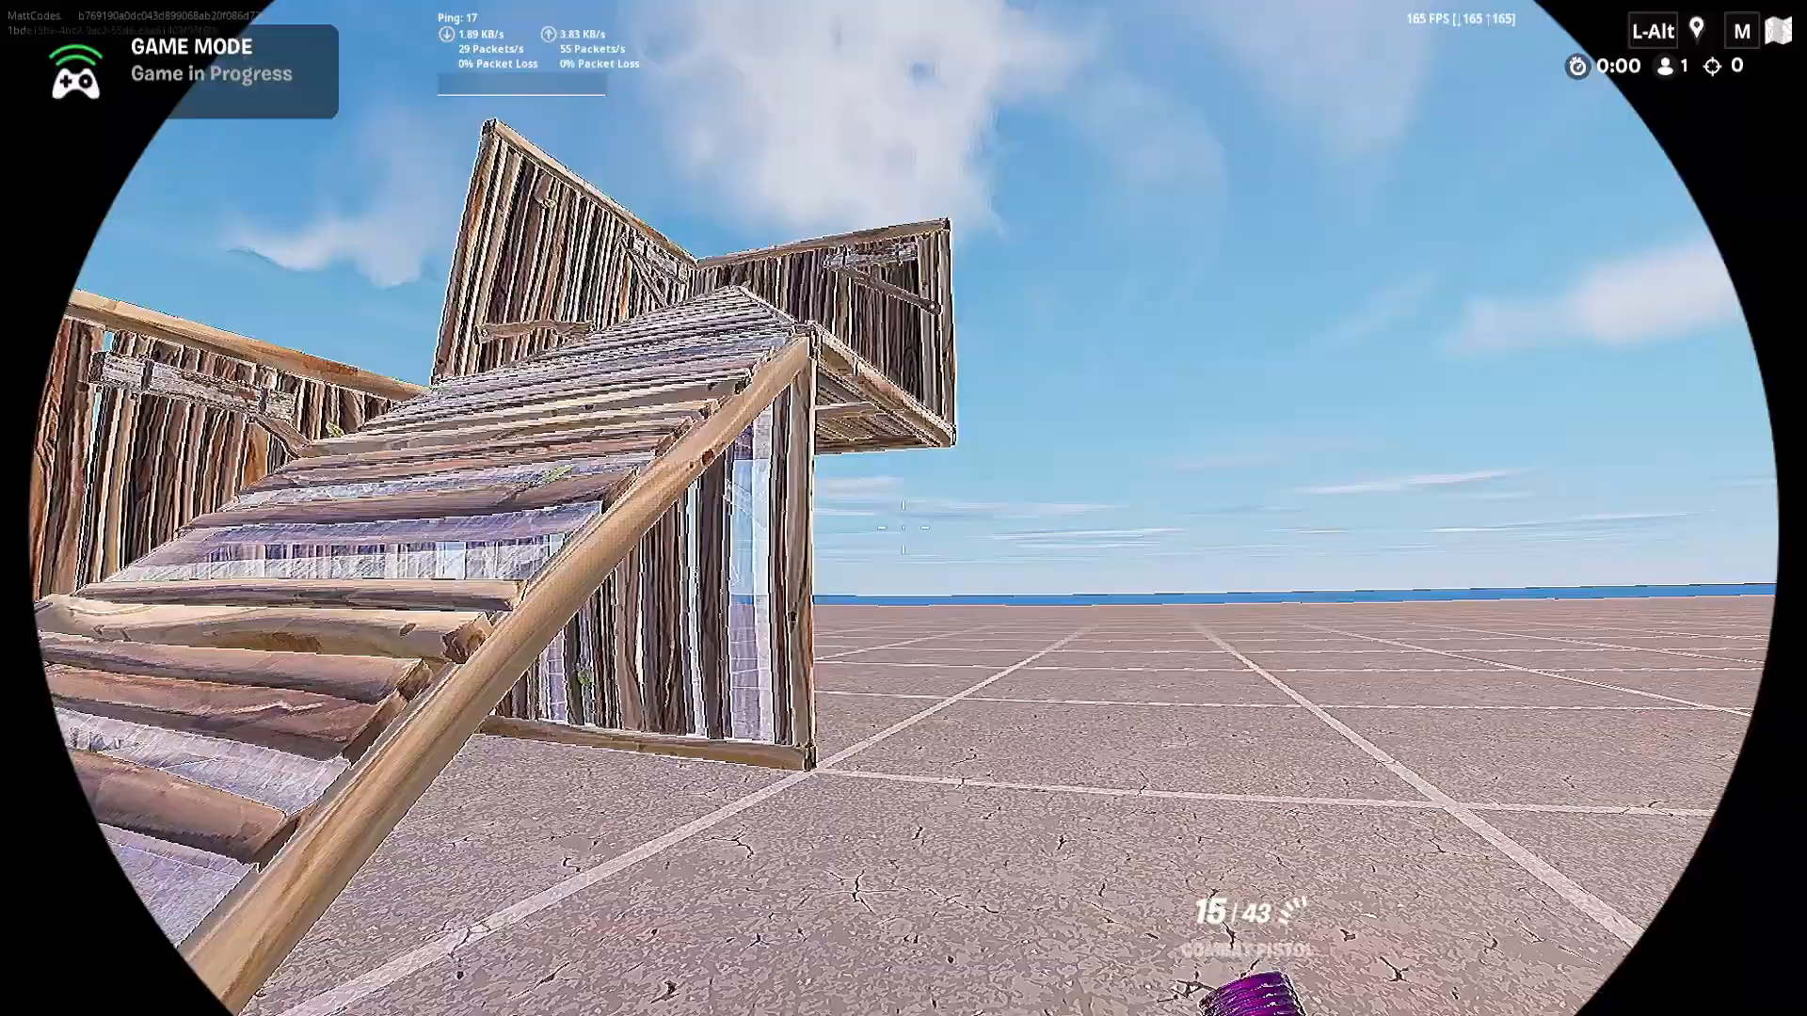
click(903, 508)
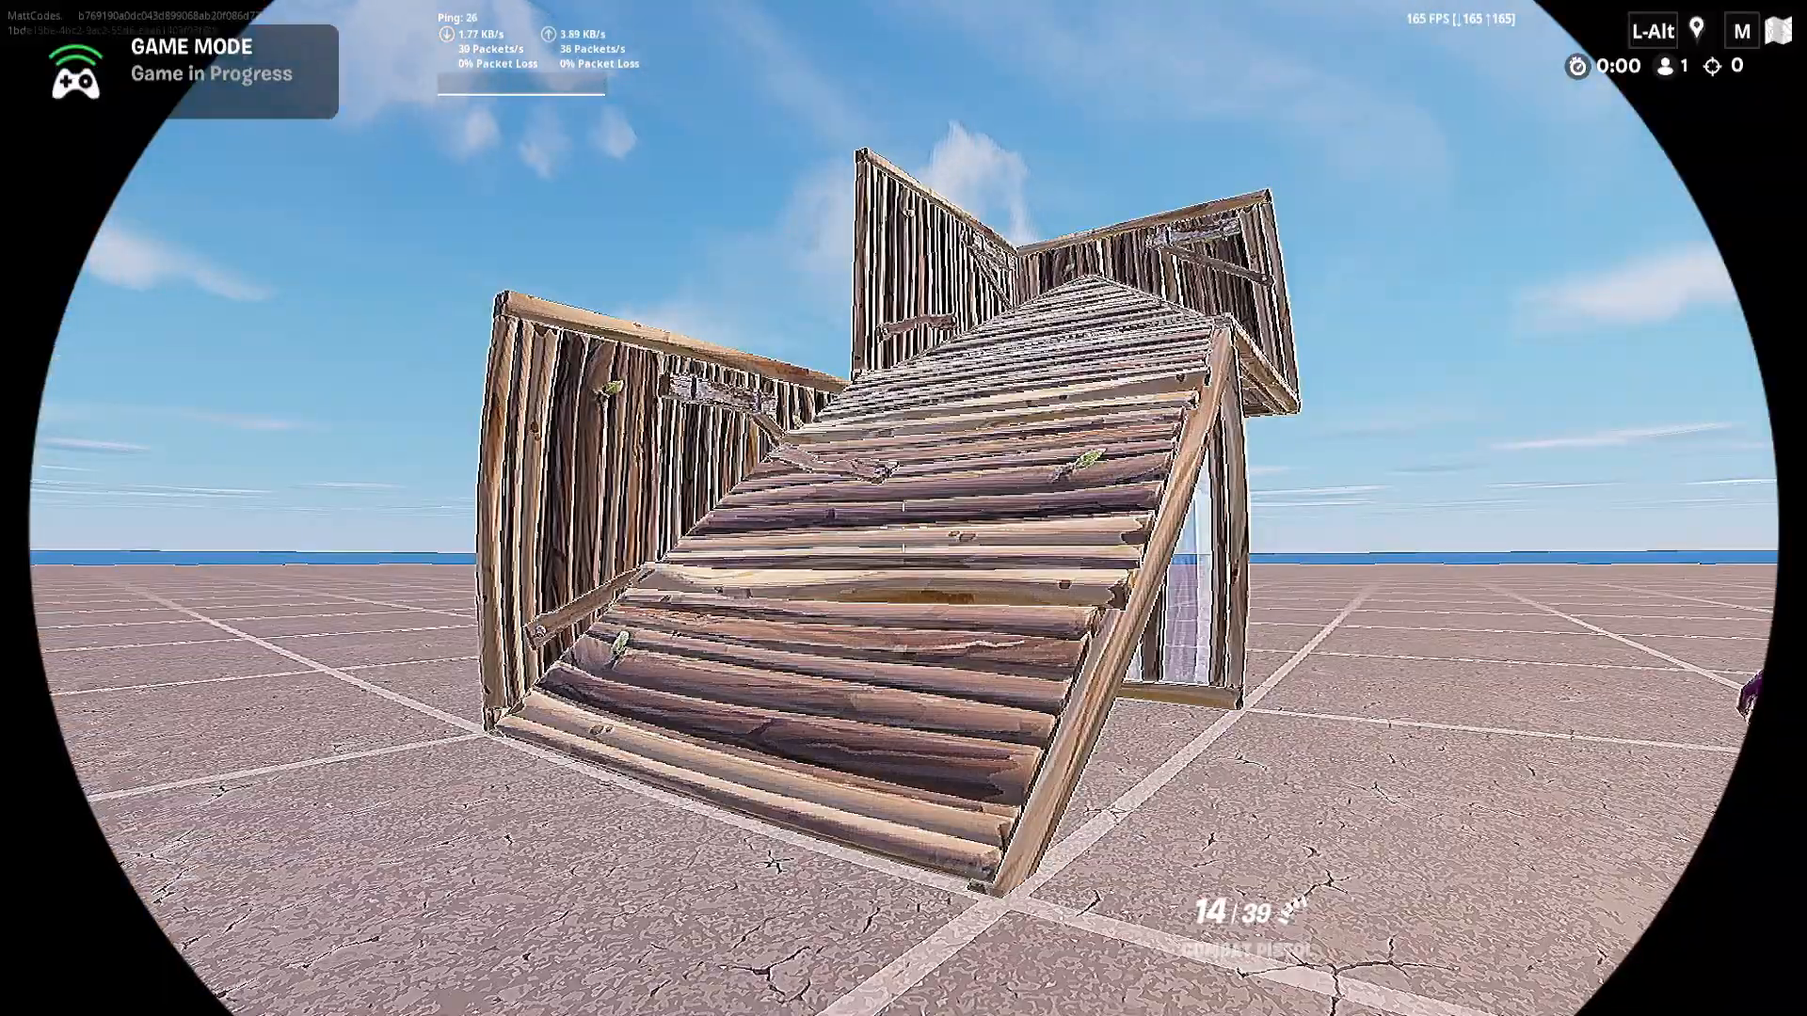
key(s)
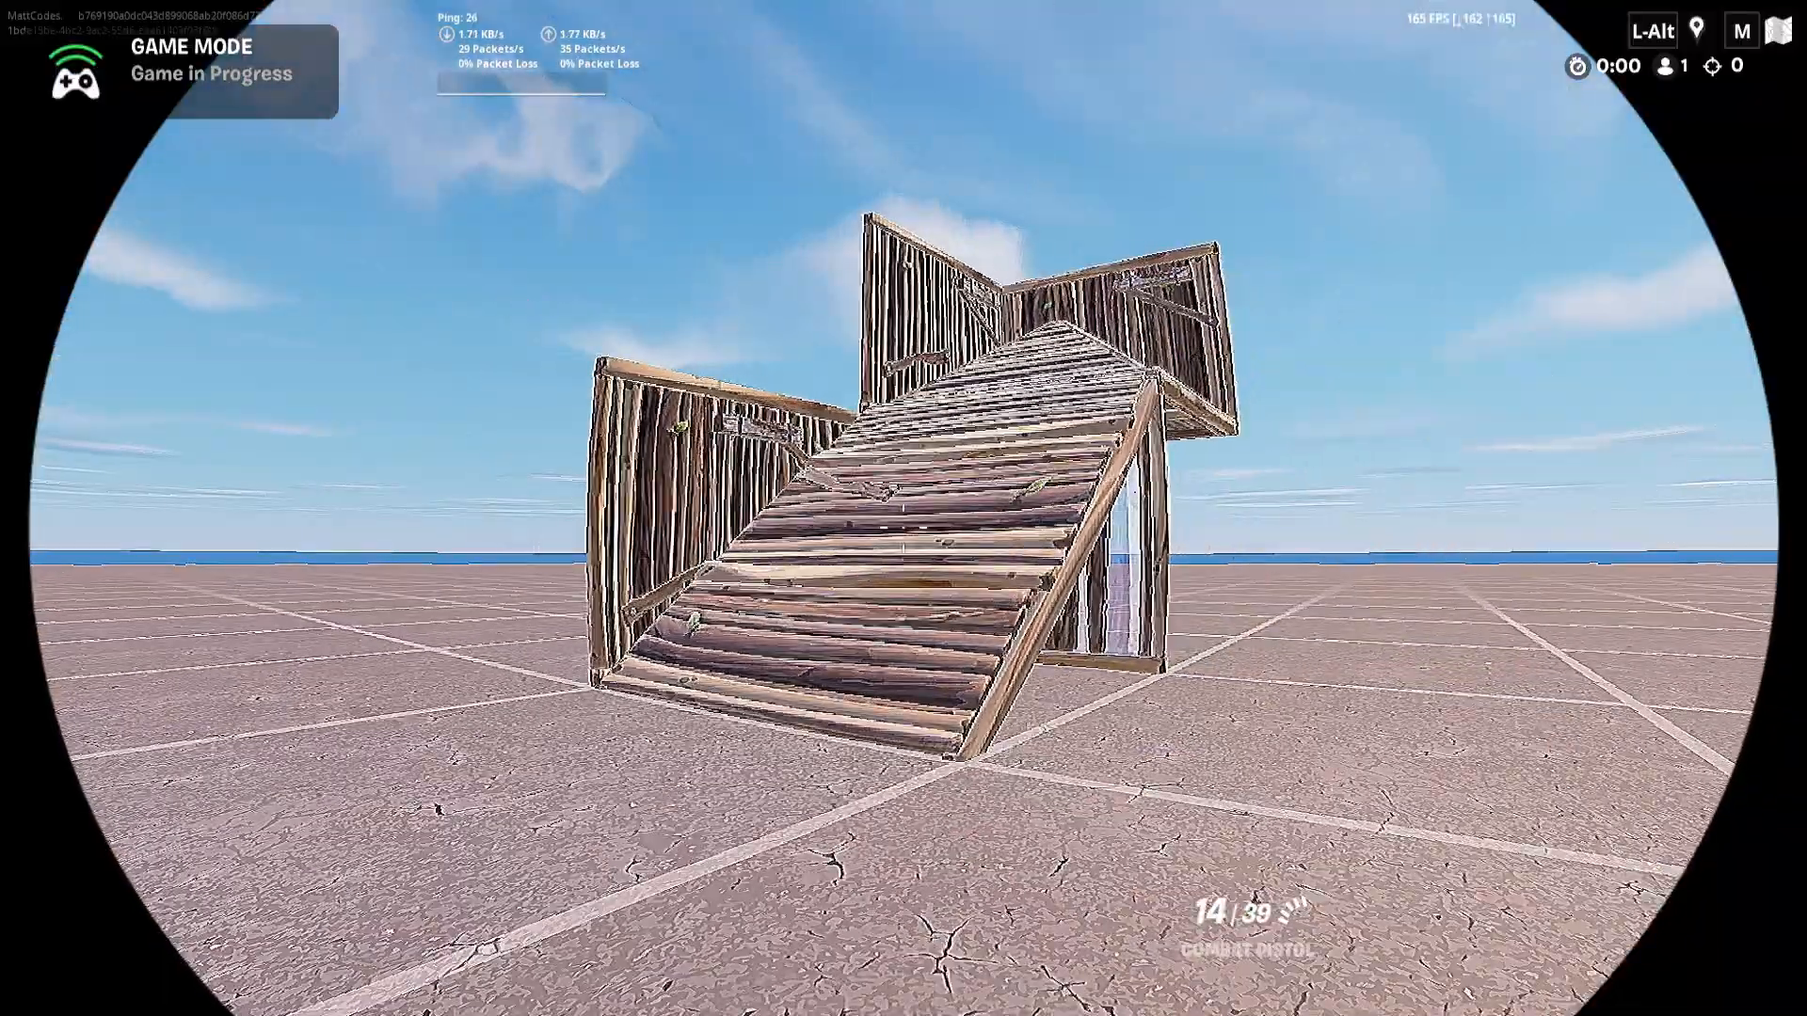
key(w)
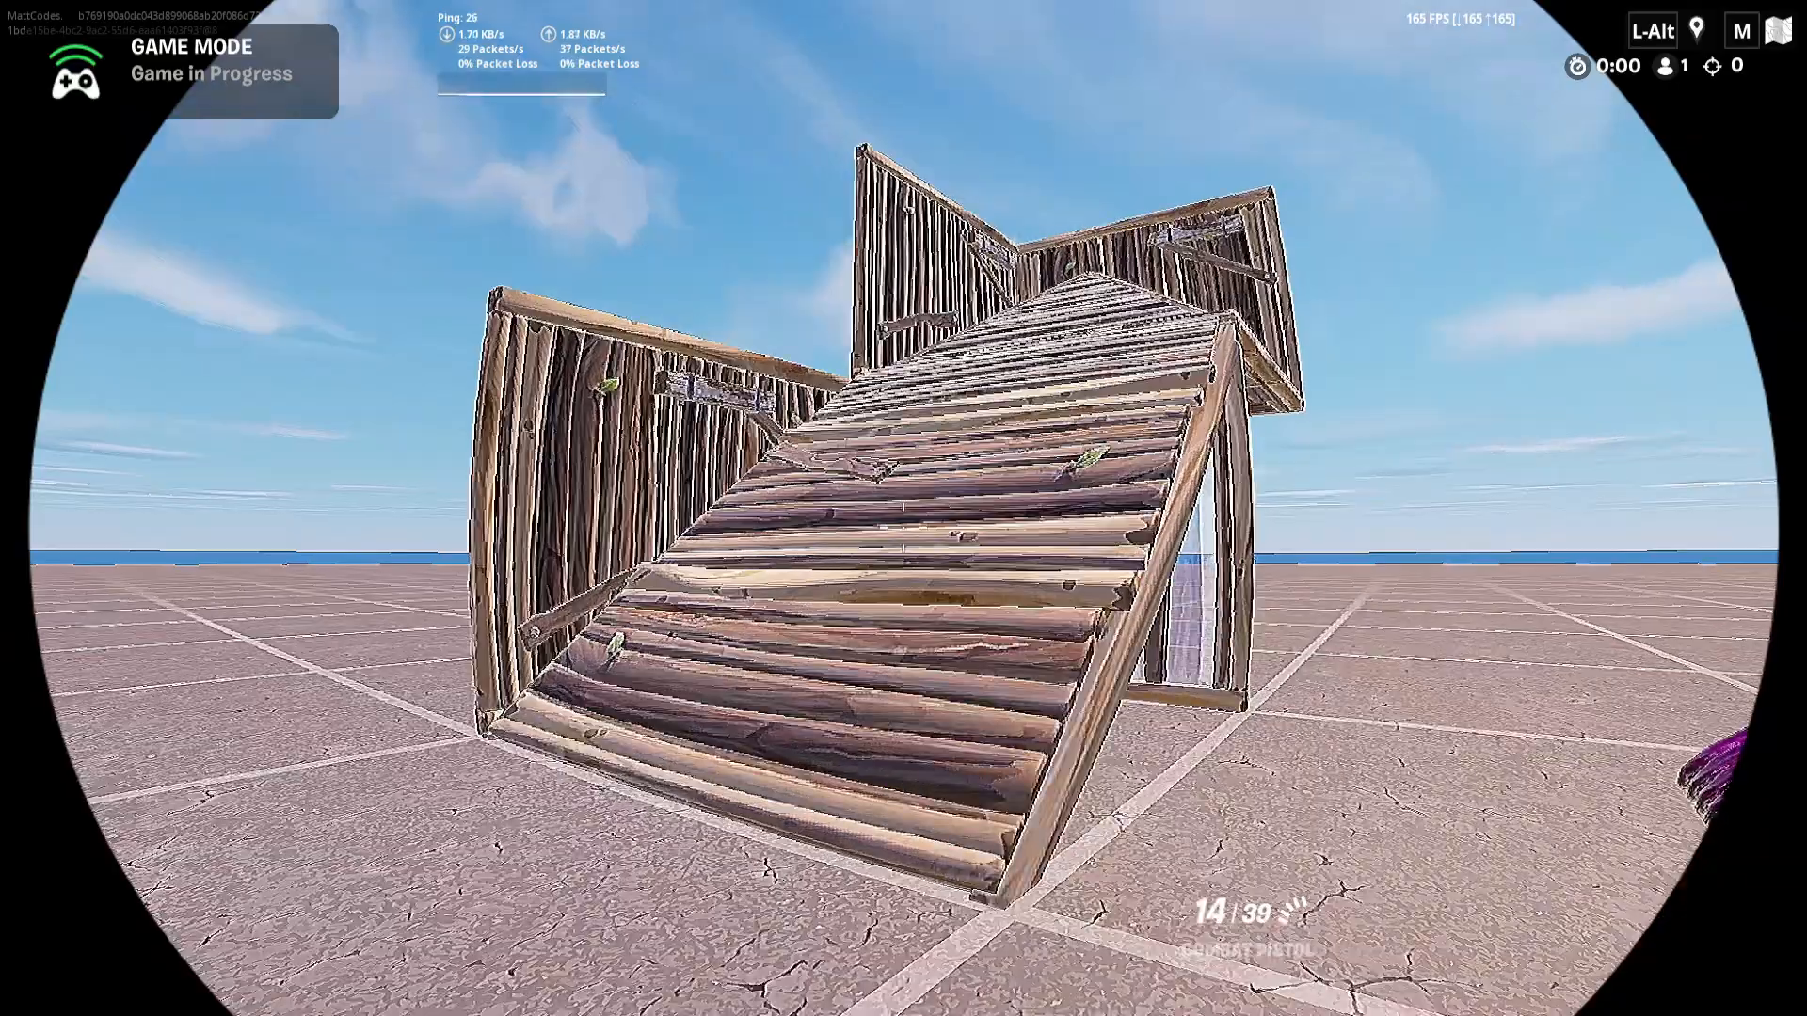
key(s)
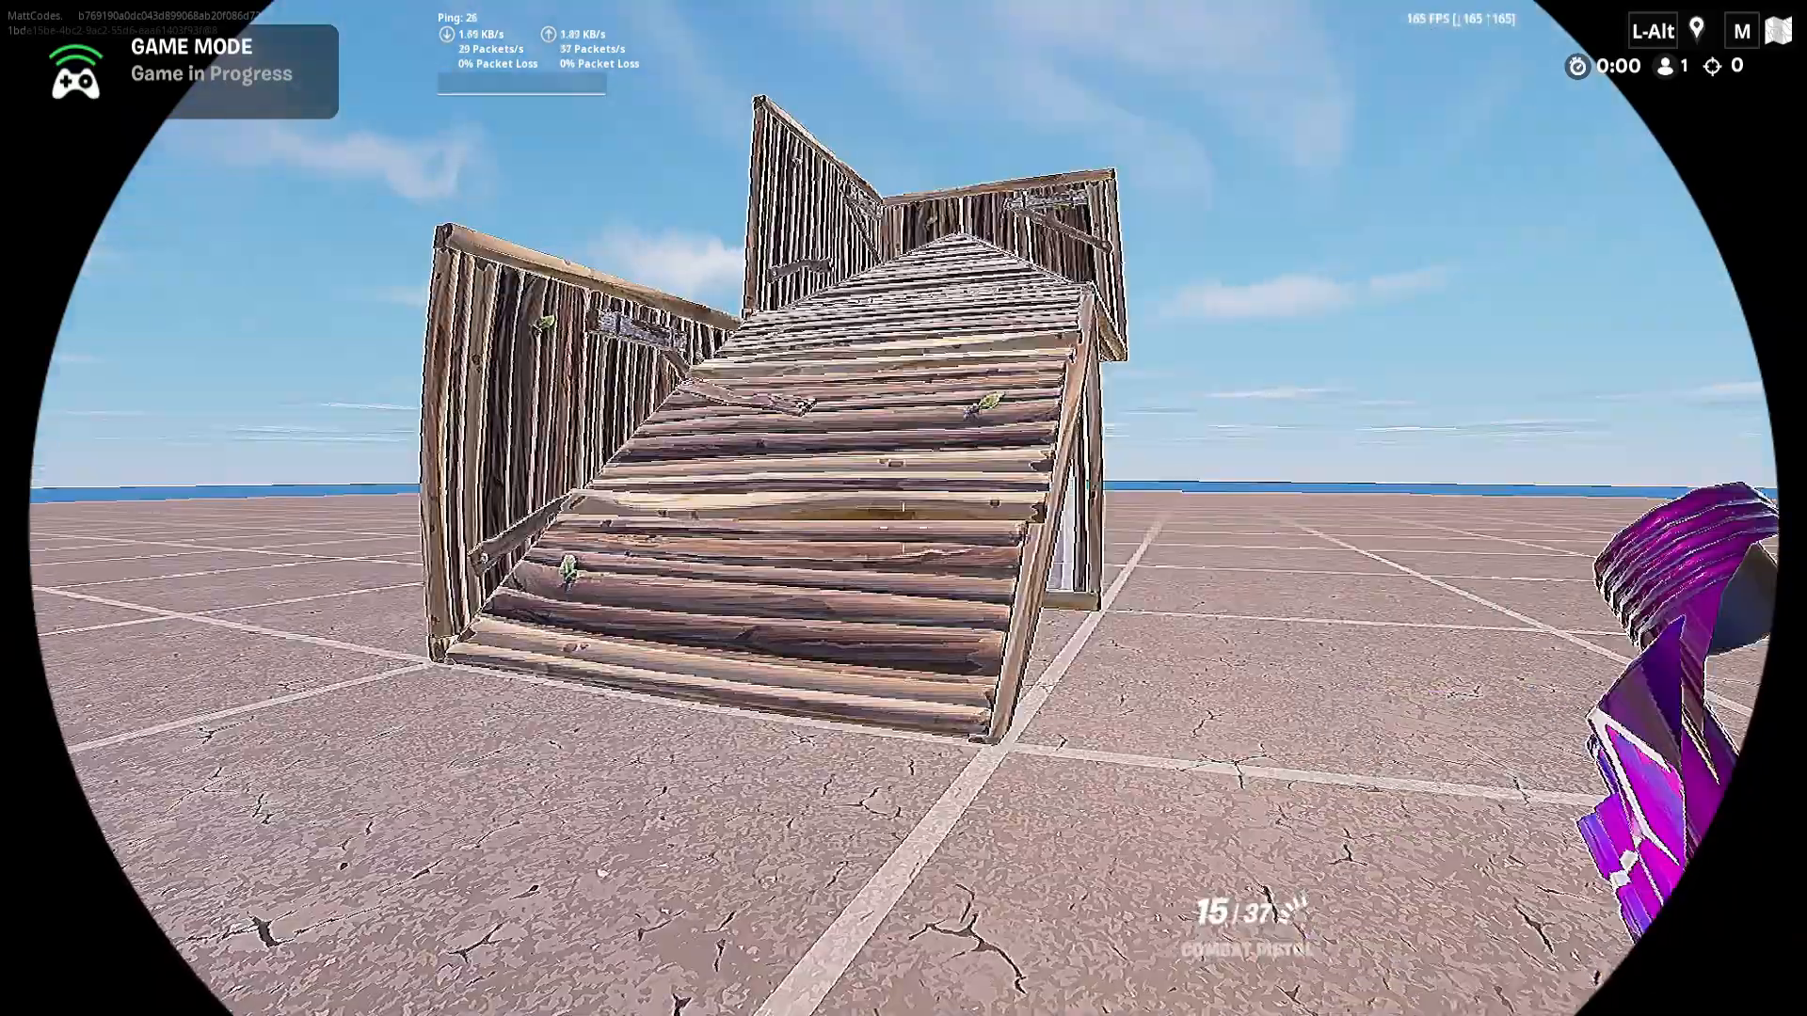
key(d)
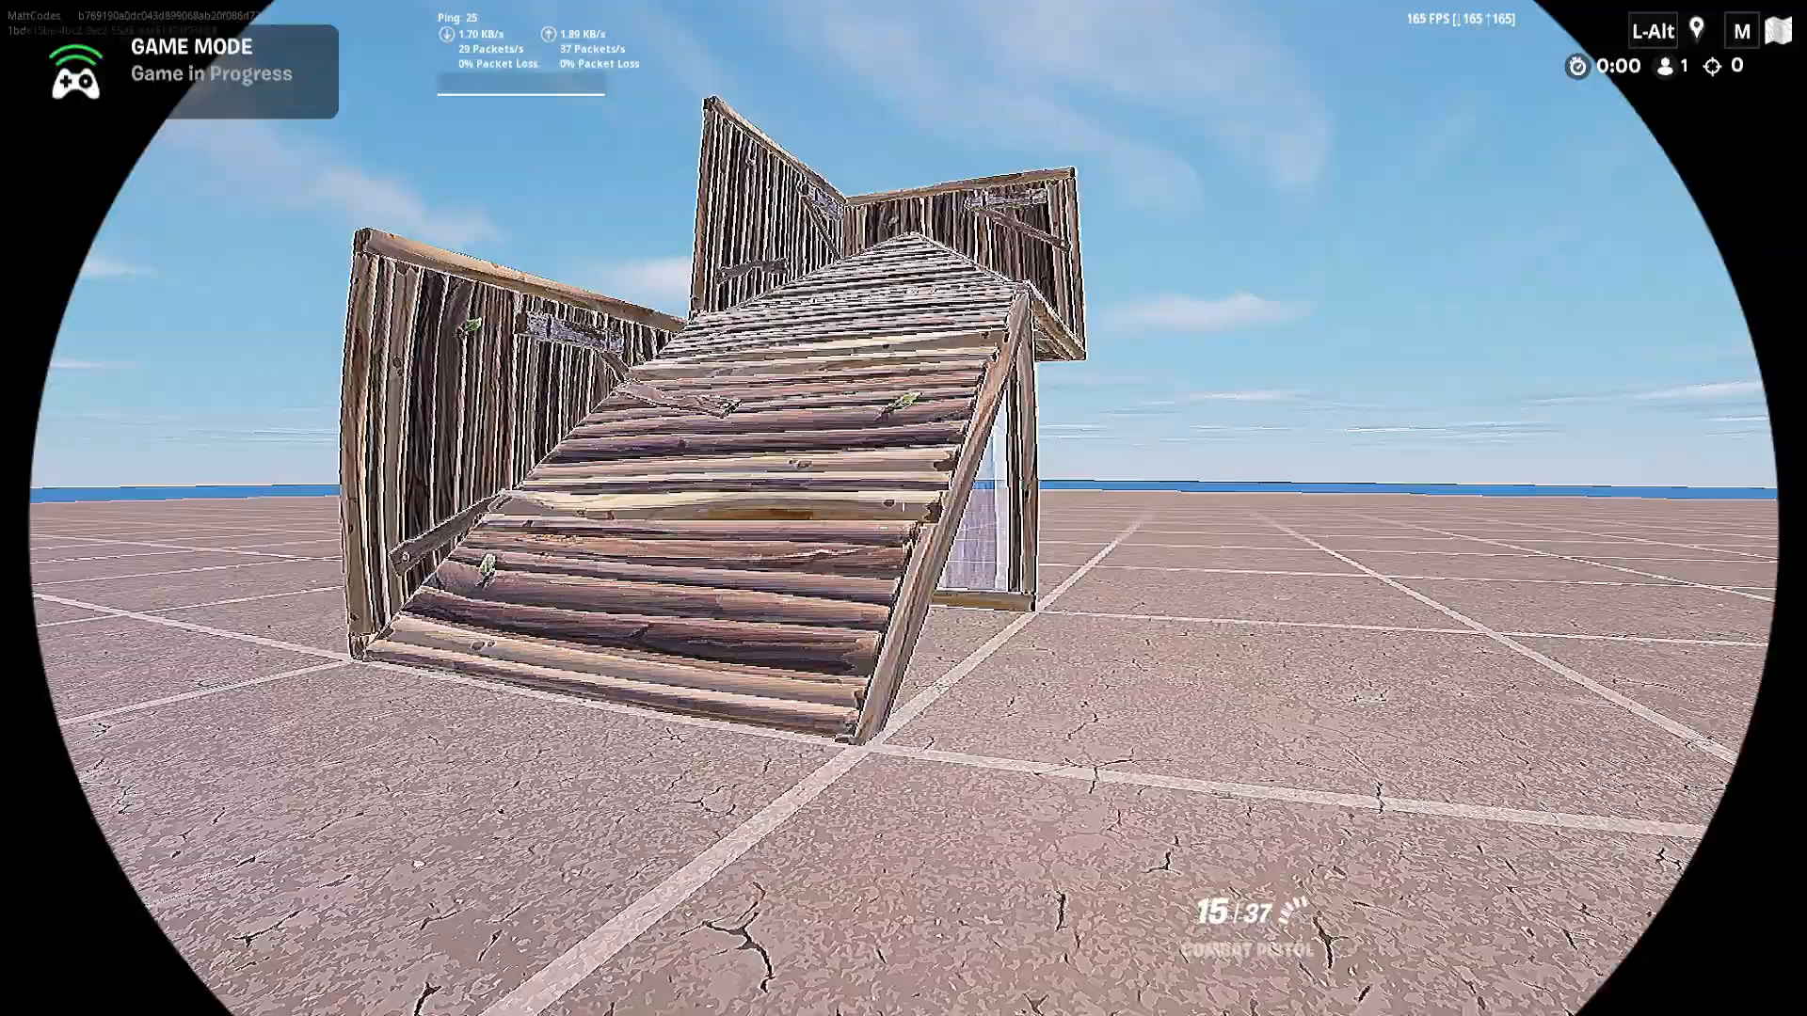
key(w)
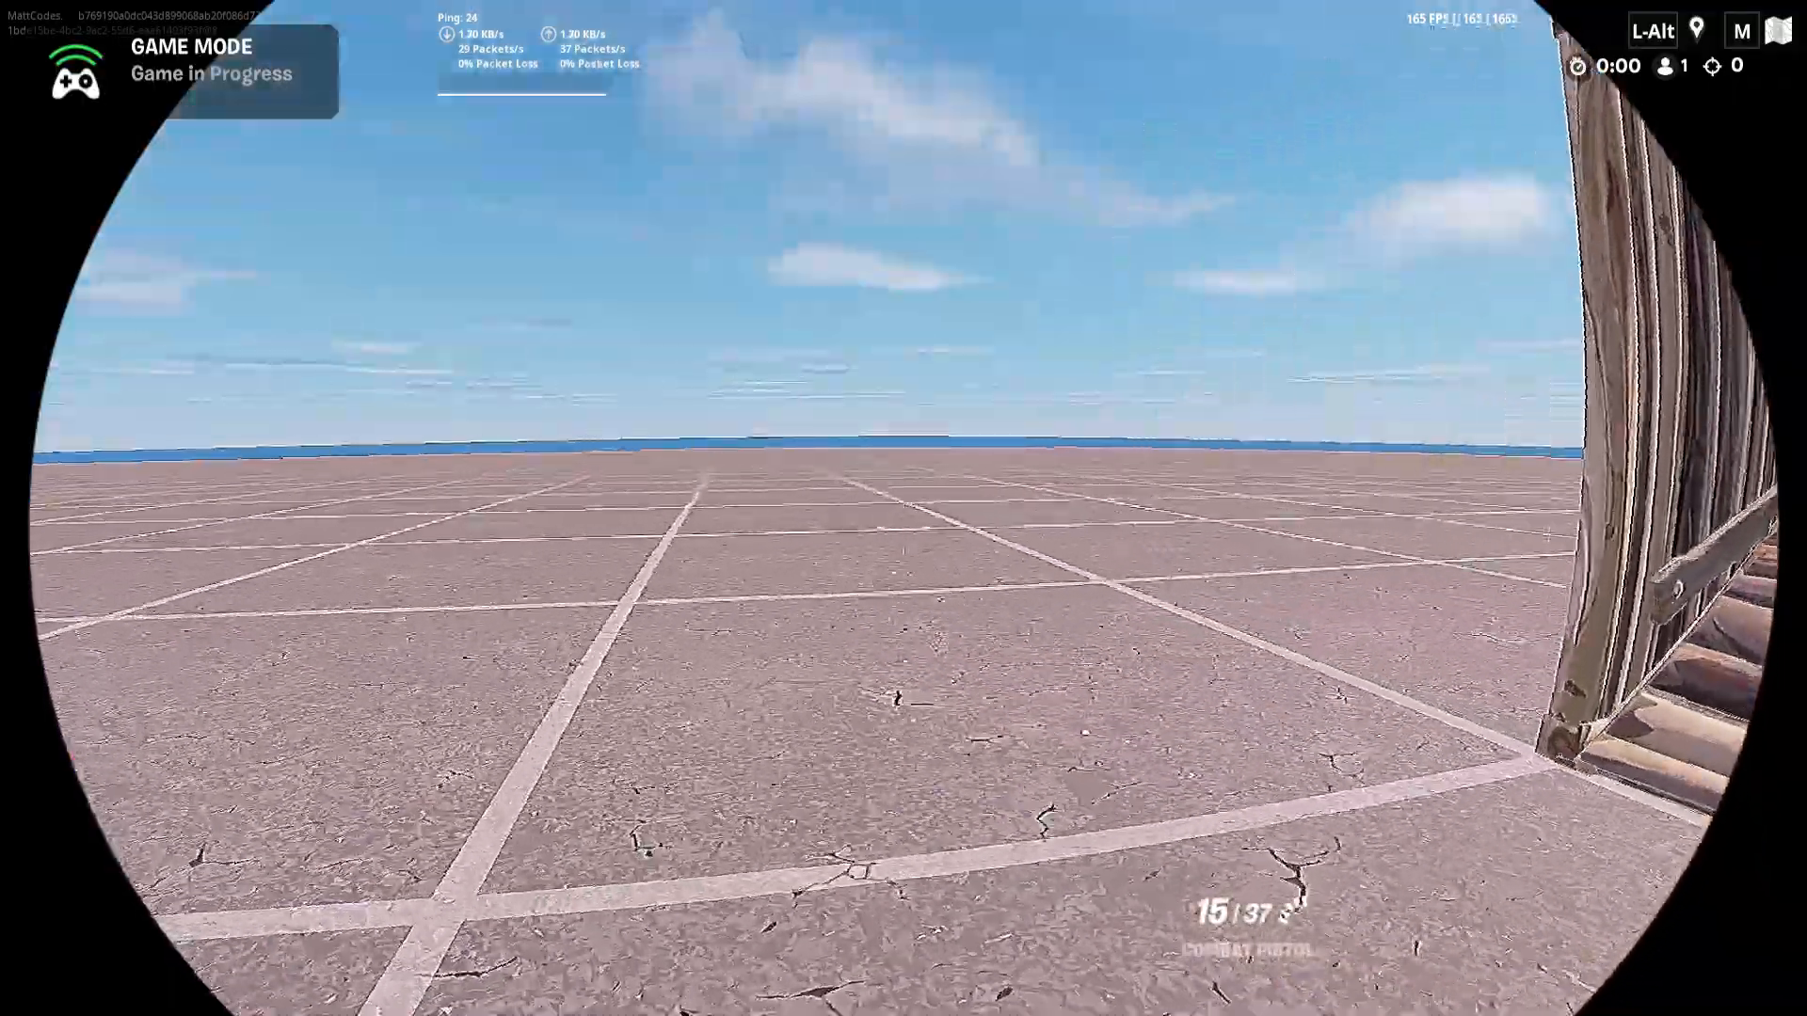
key(a)
key(d)
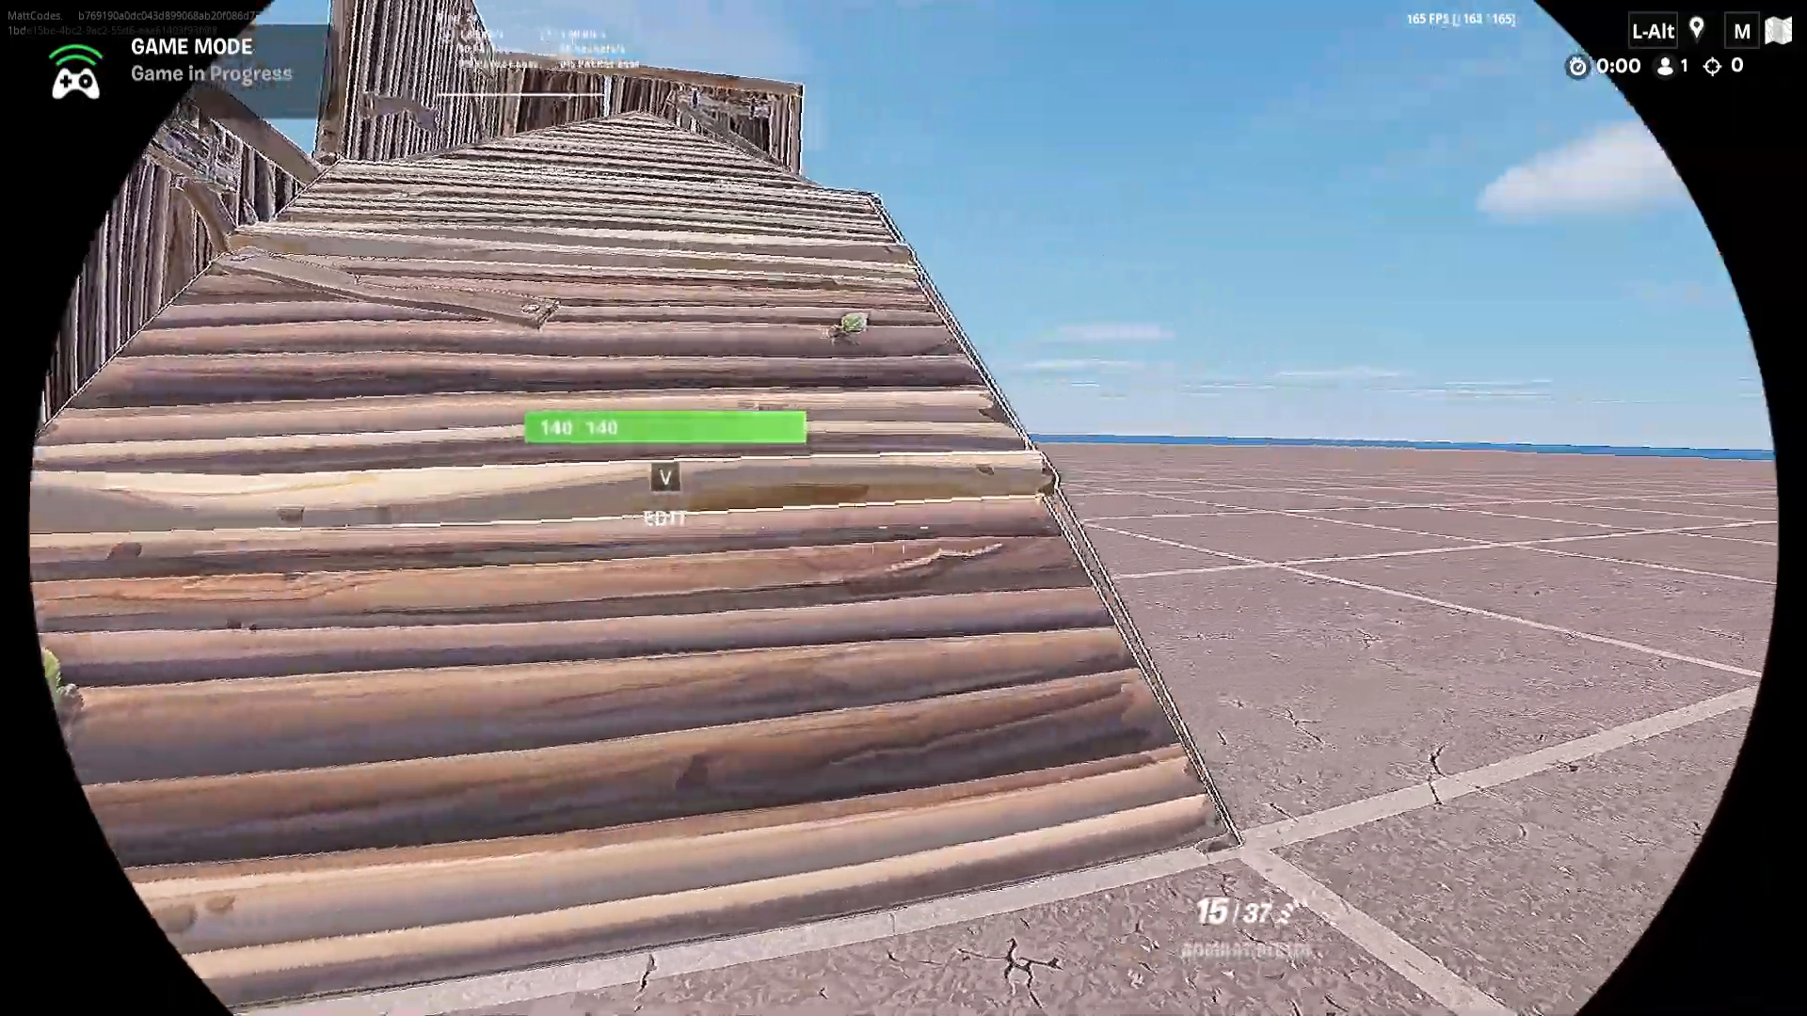
key(d)
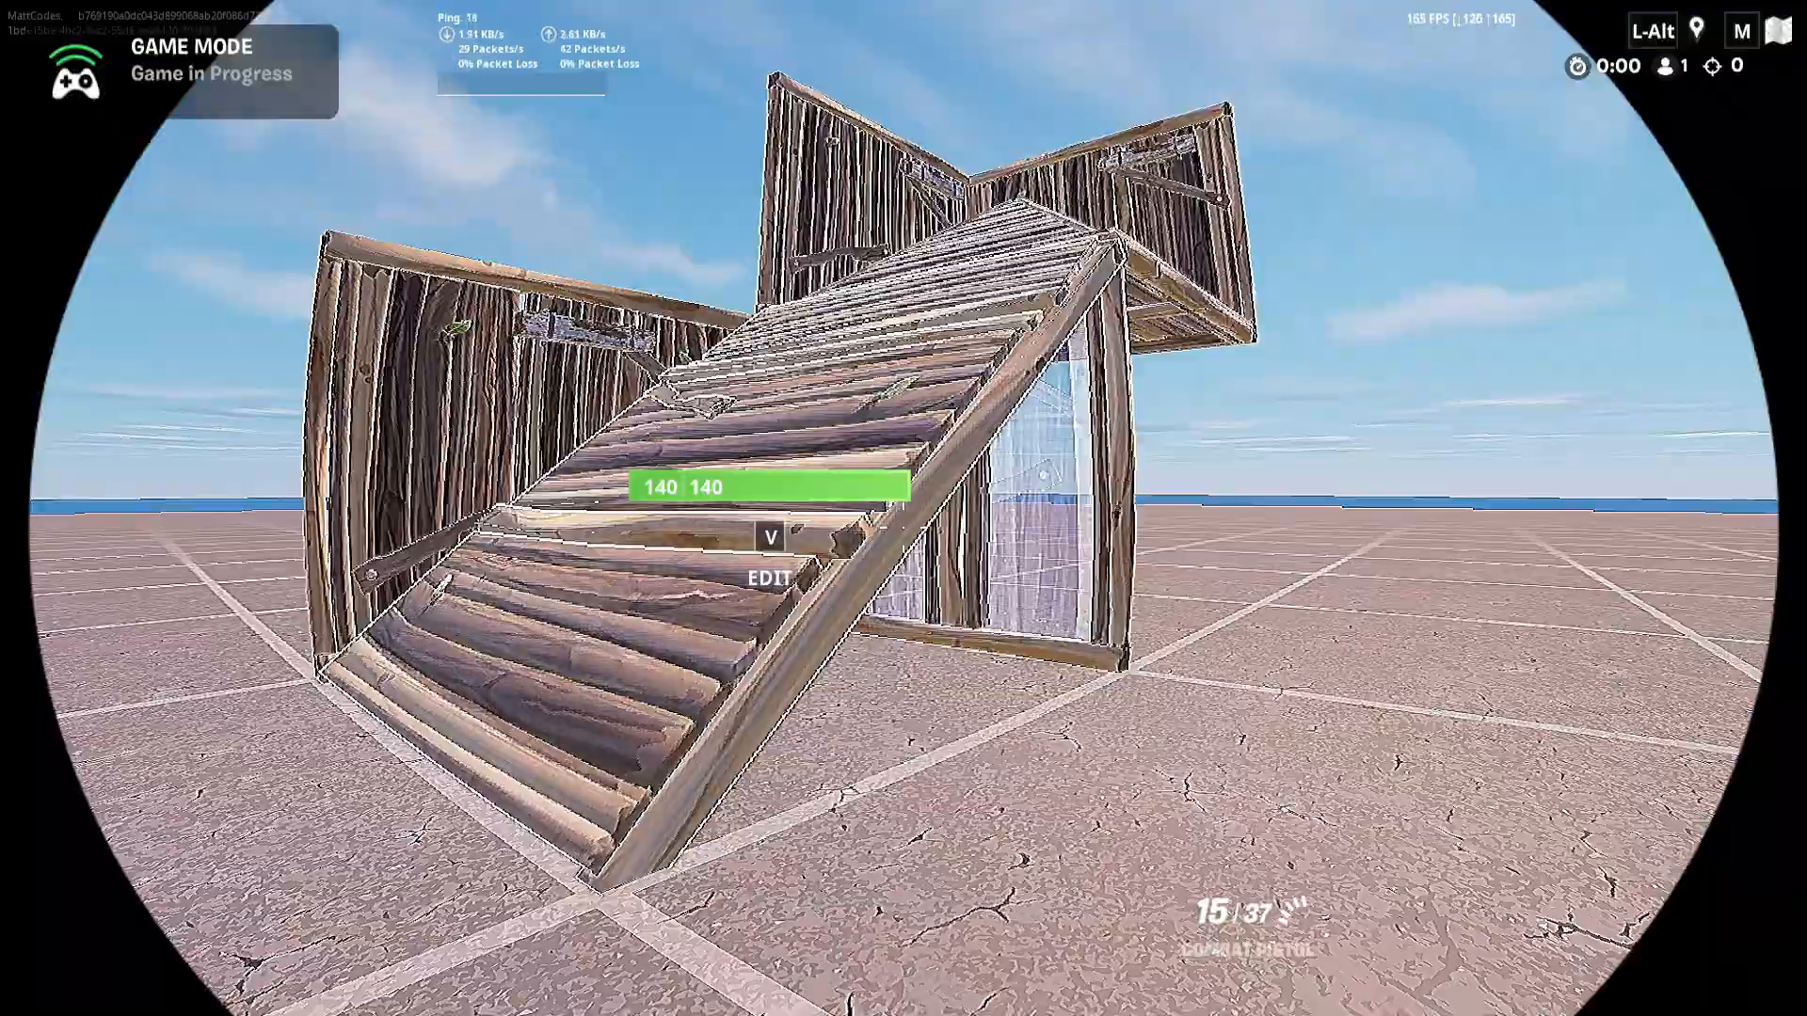
key(Escape)
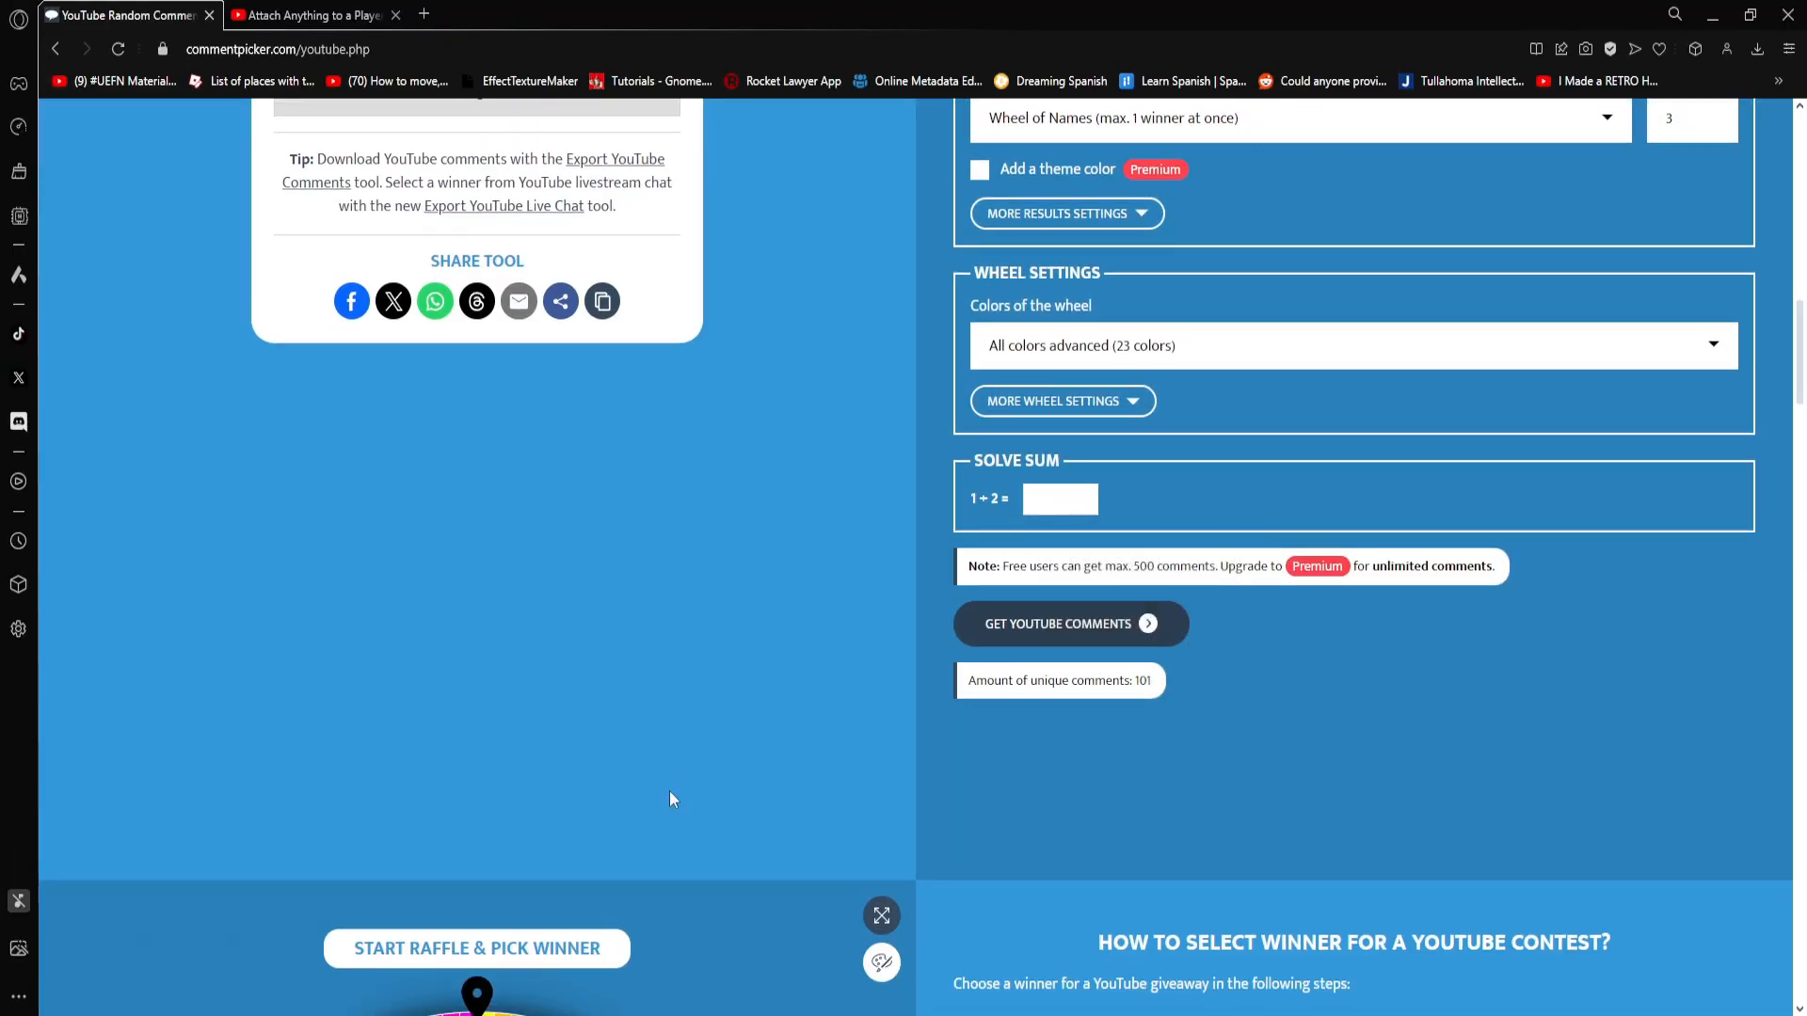
- Start the raffle wheel on the YouTube comment picker page in the browser to draw a giveaway winner
scroll(854, 732, down, 4)
scroll(847, 753, down, 2)
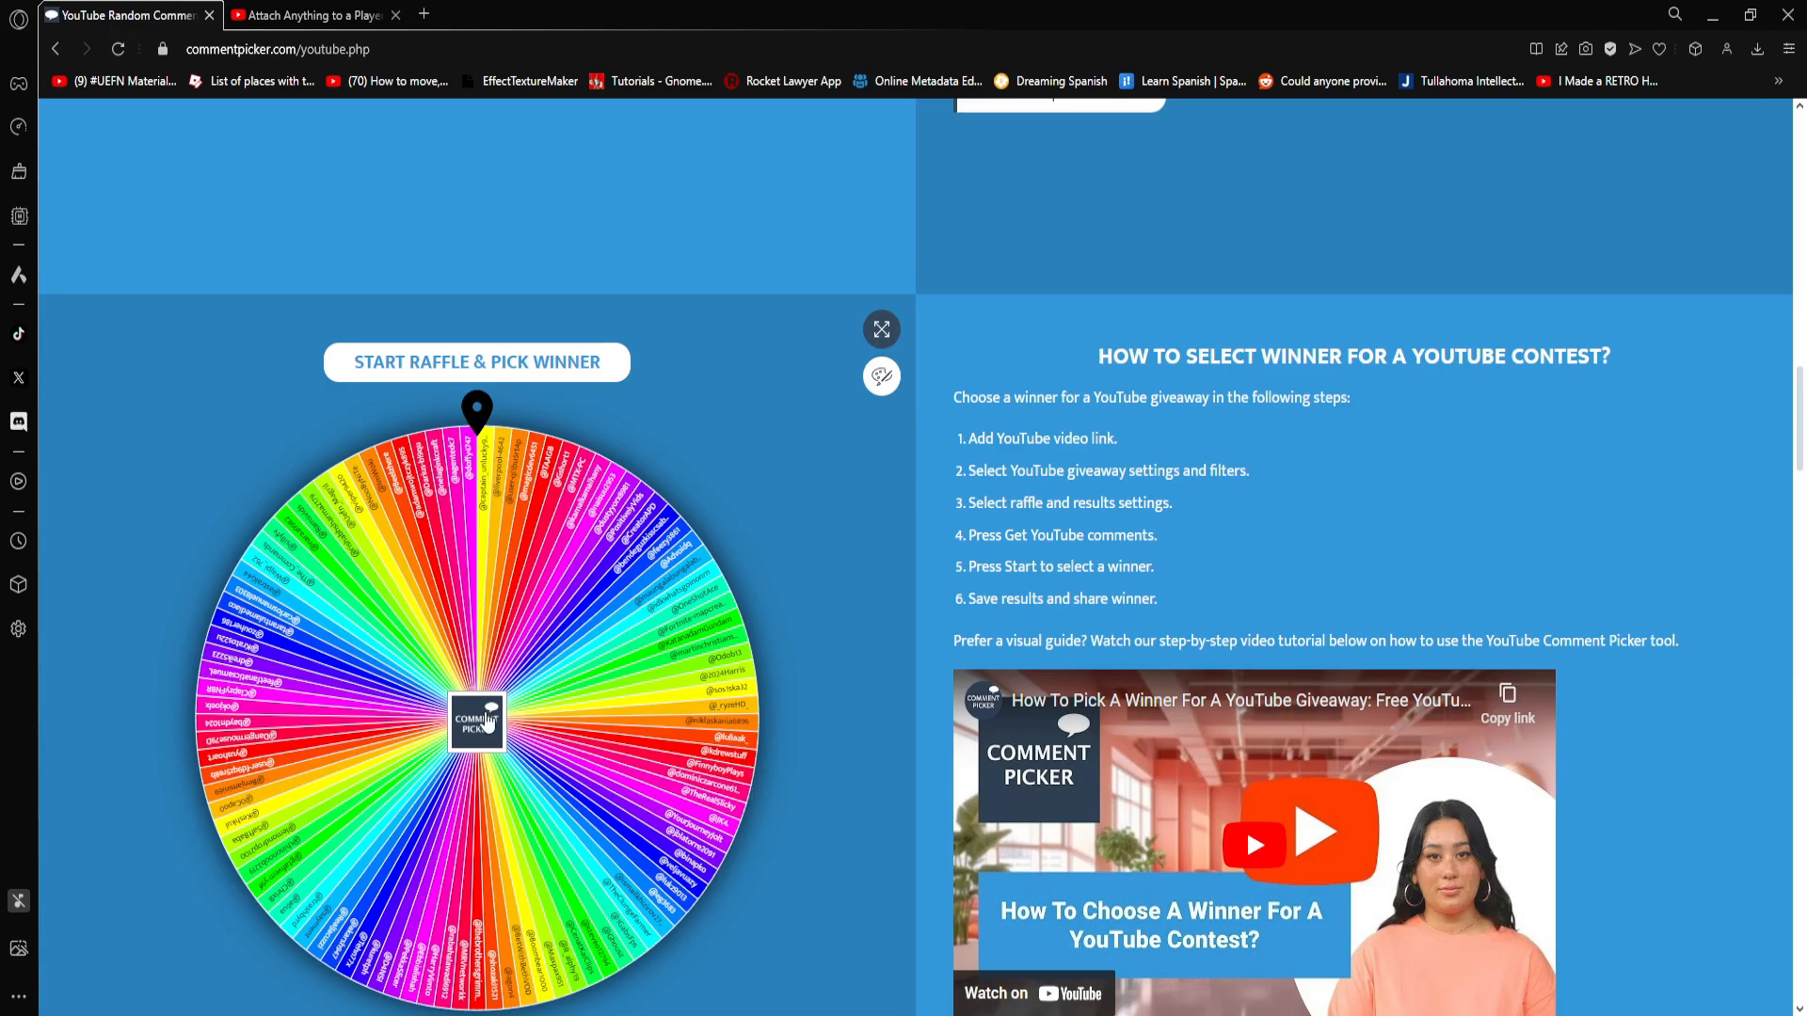
scroll(743, 781, down, 1)
click(544, 670)
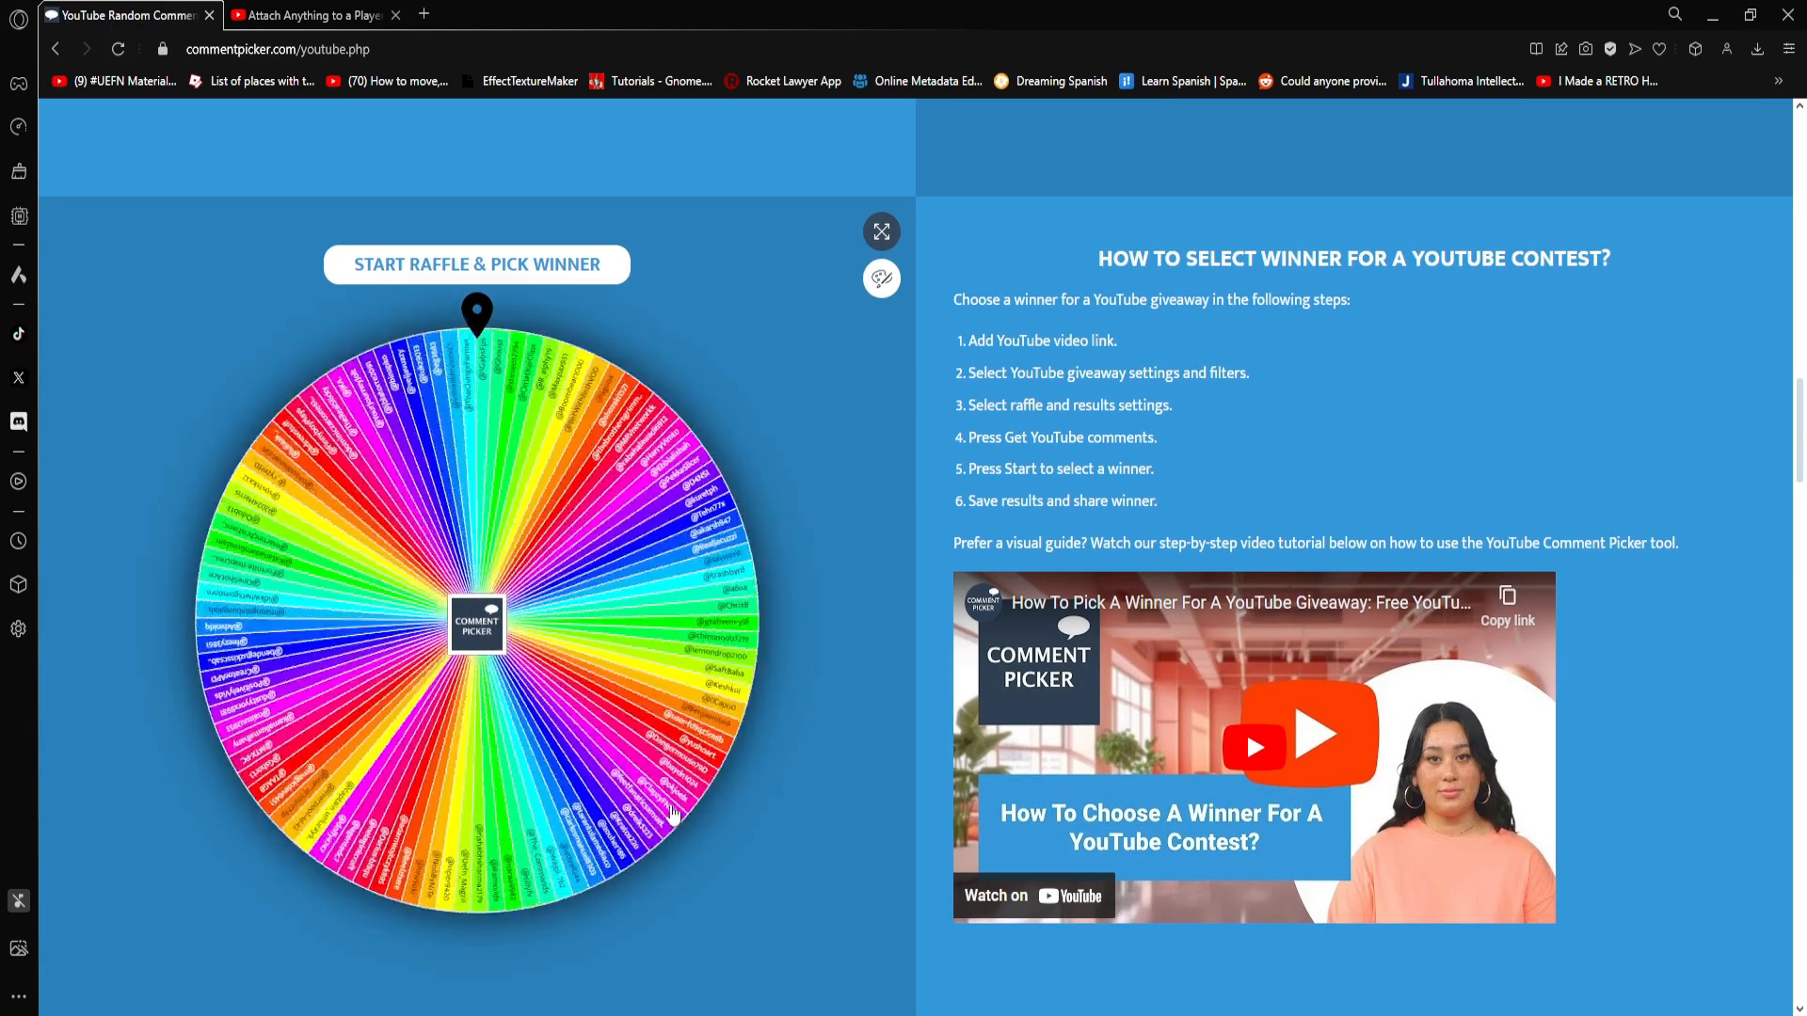
- Review the drawn winner's handle, comment and giveaway details on the raffle result card
scroll(662, 806, down, 4)
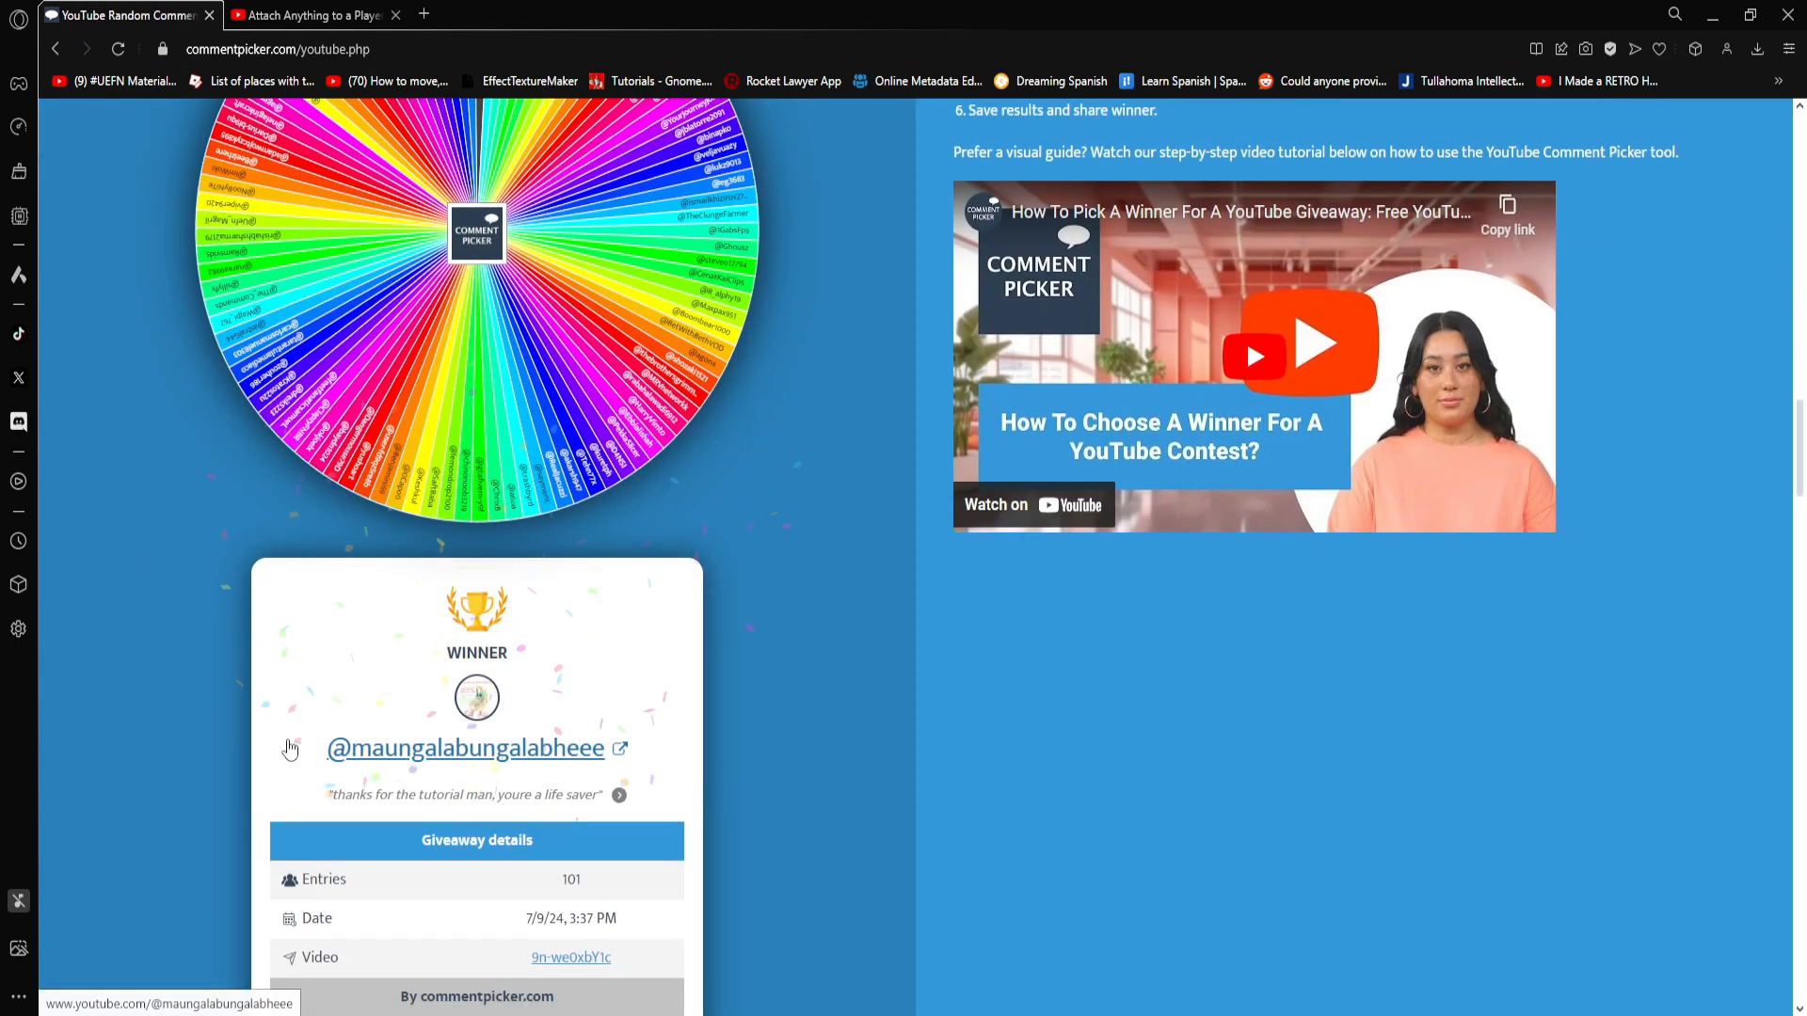
drag(257, 744, 606, 748)
click(863, 791)
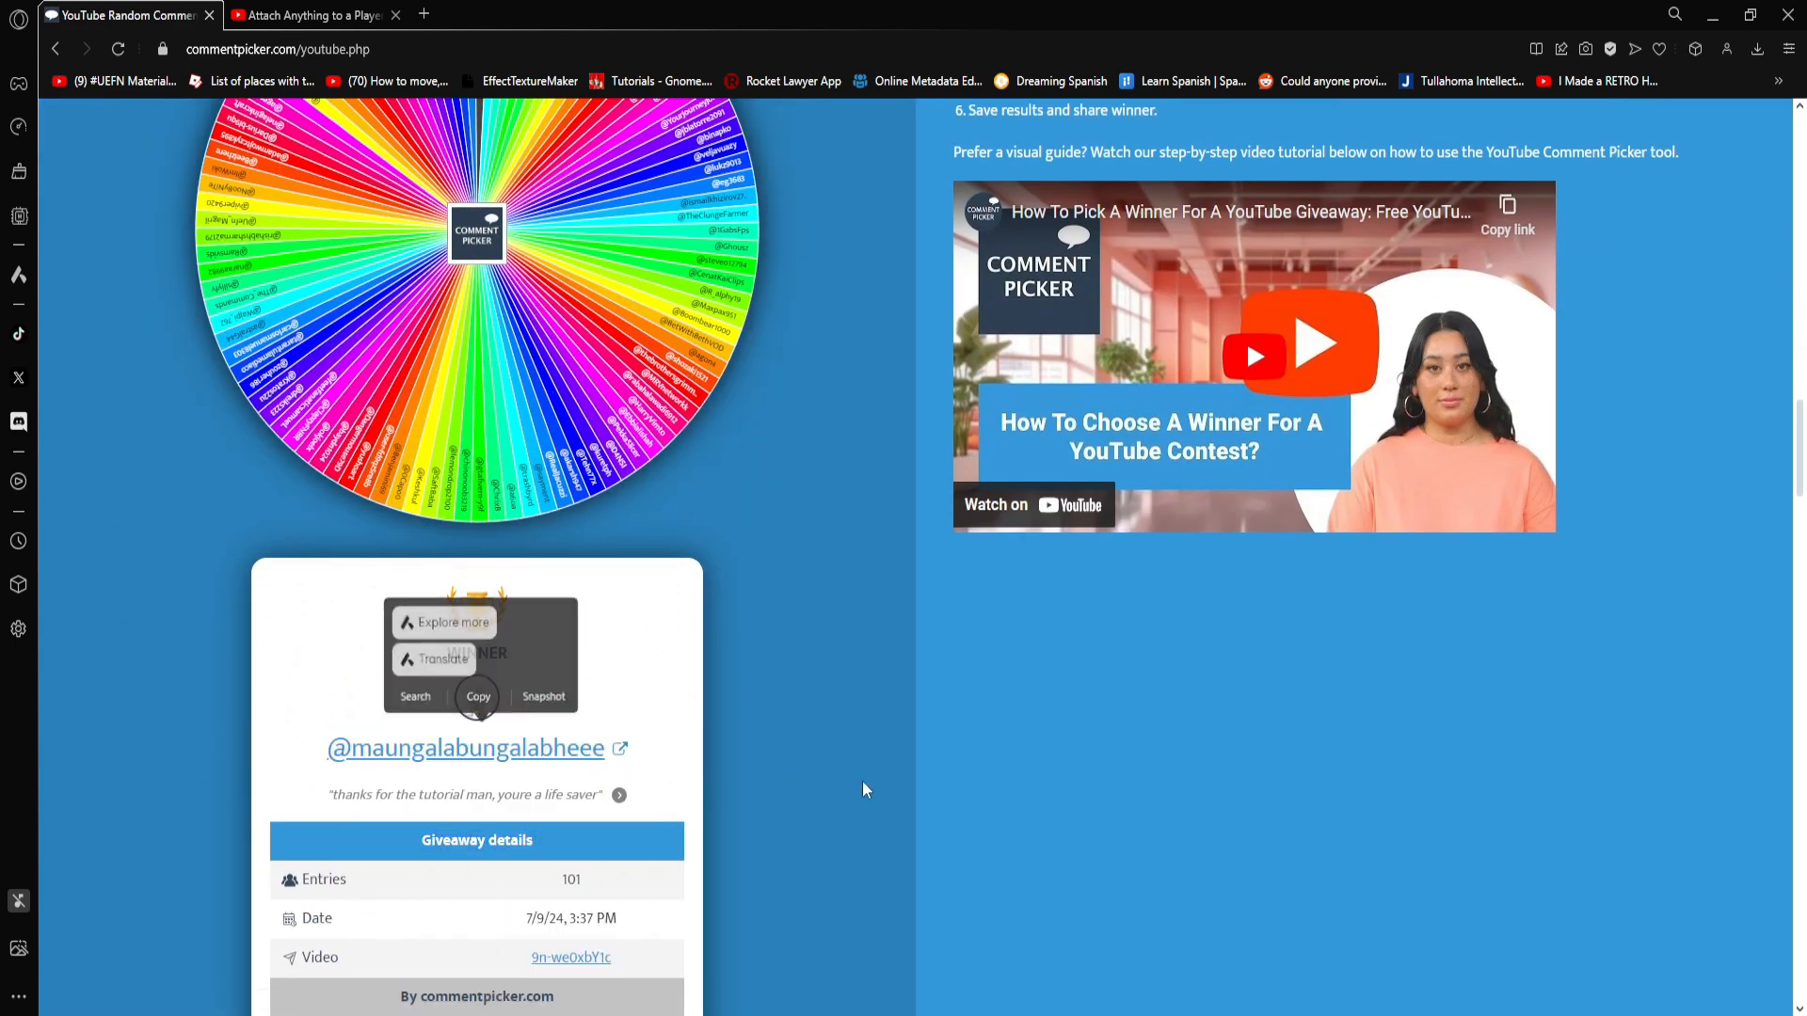
scroll(730, 766, down, 2)
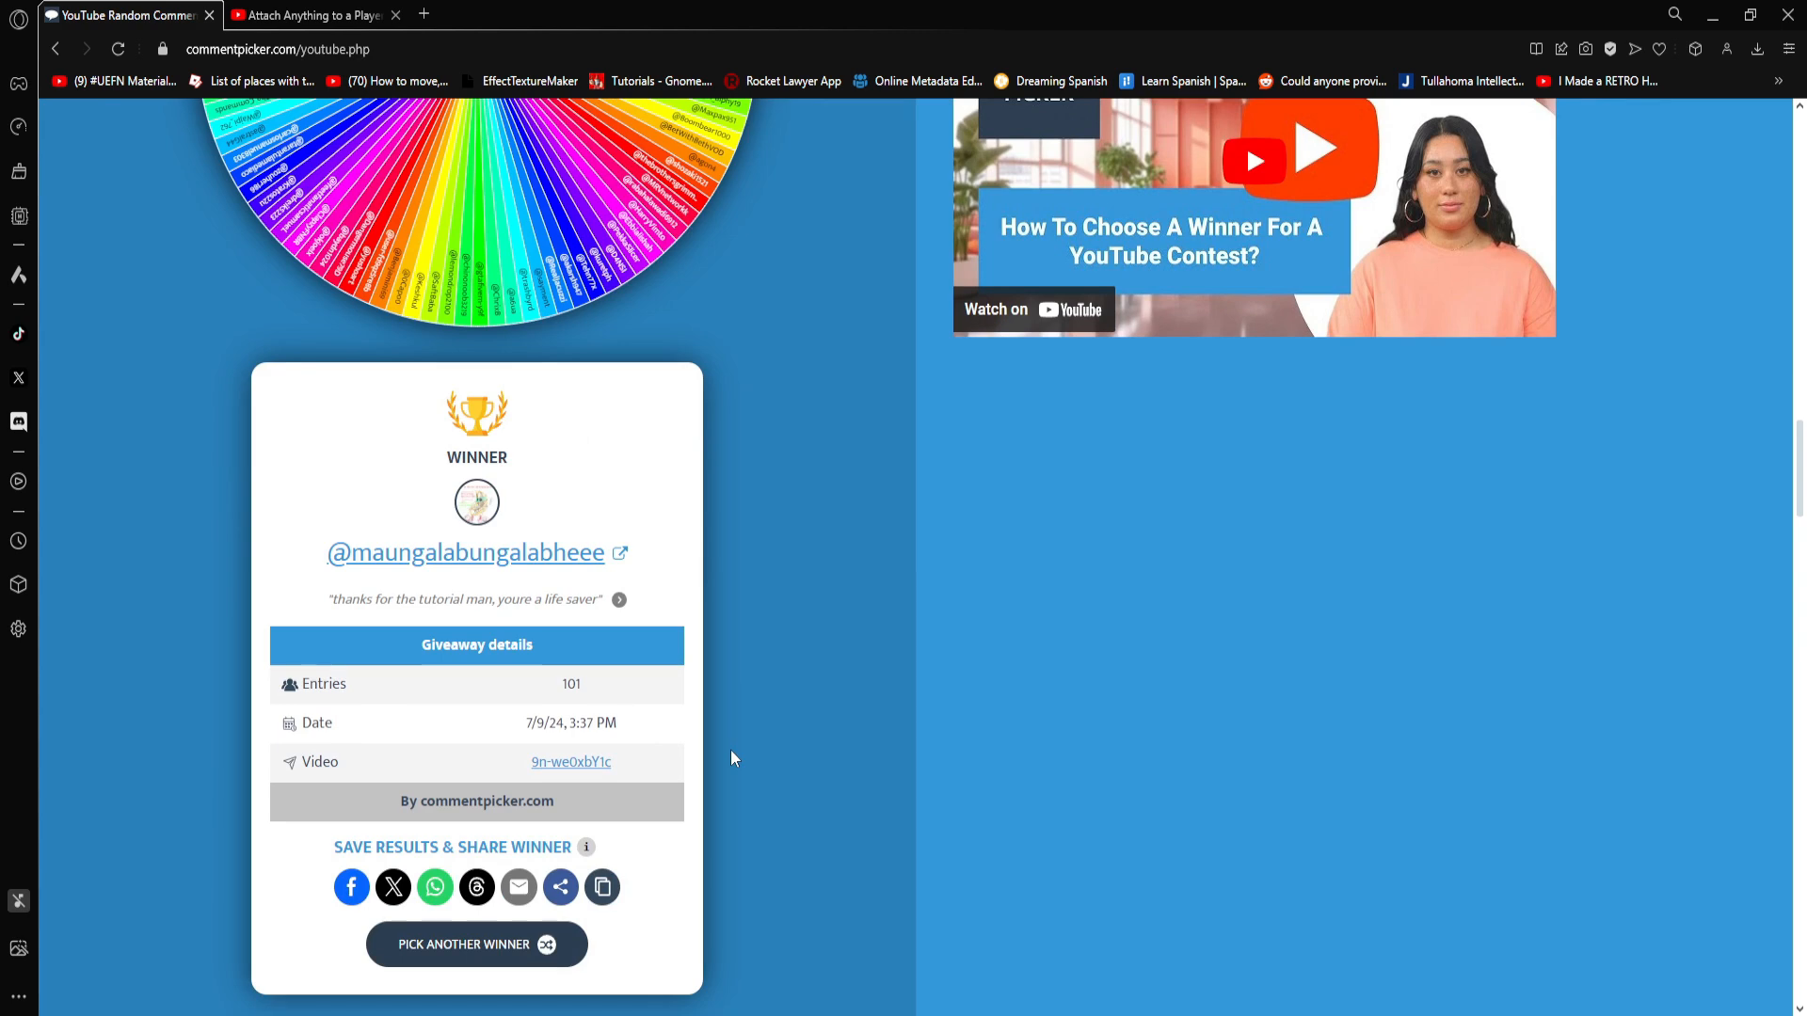